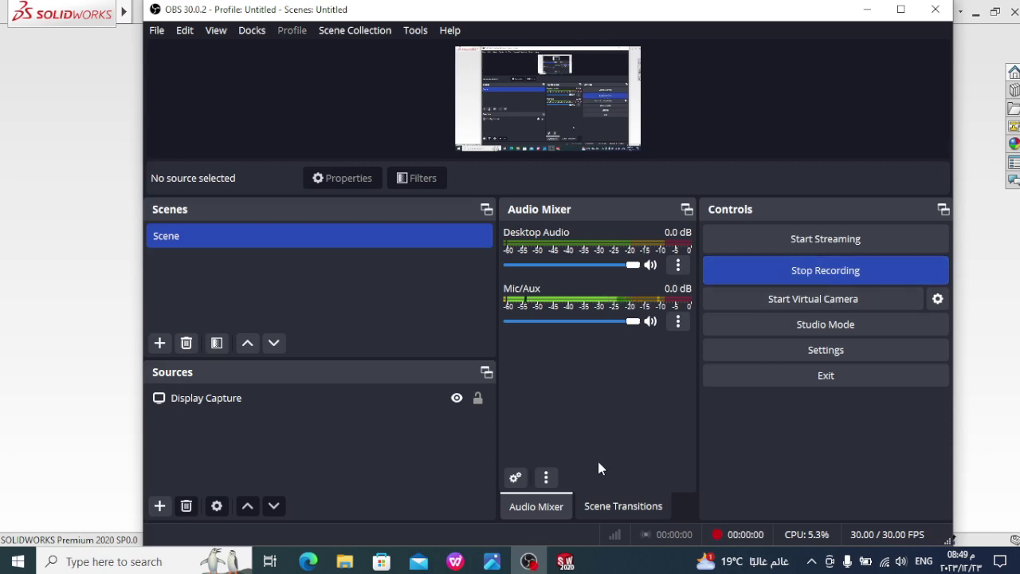
# - Start the OBS screen recording
pyautogui.click(492, 561)
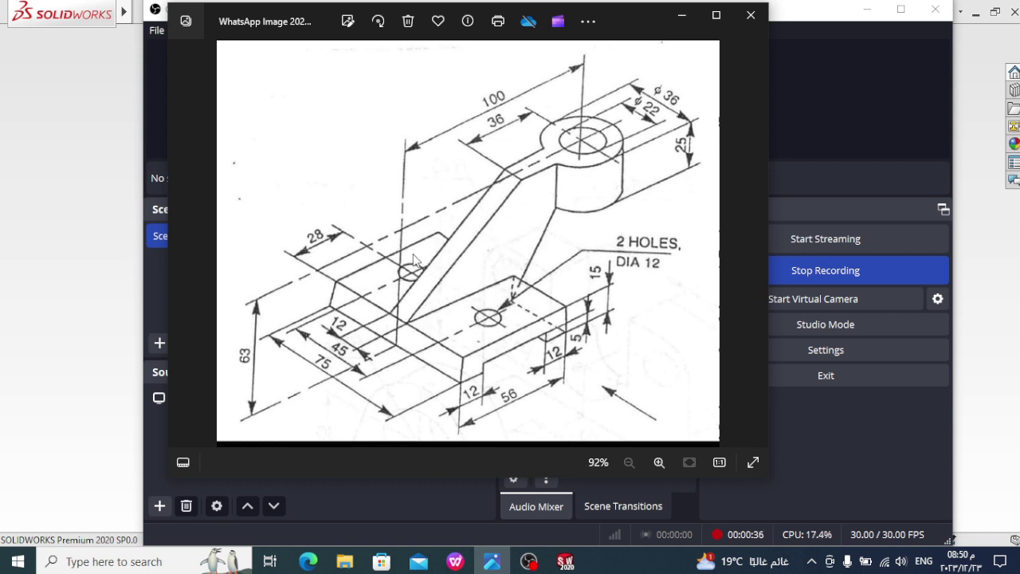
# - Create a new Part document and start a sketch on its Front Plane
pyautogui.click(567, 560)
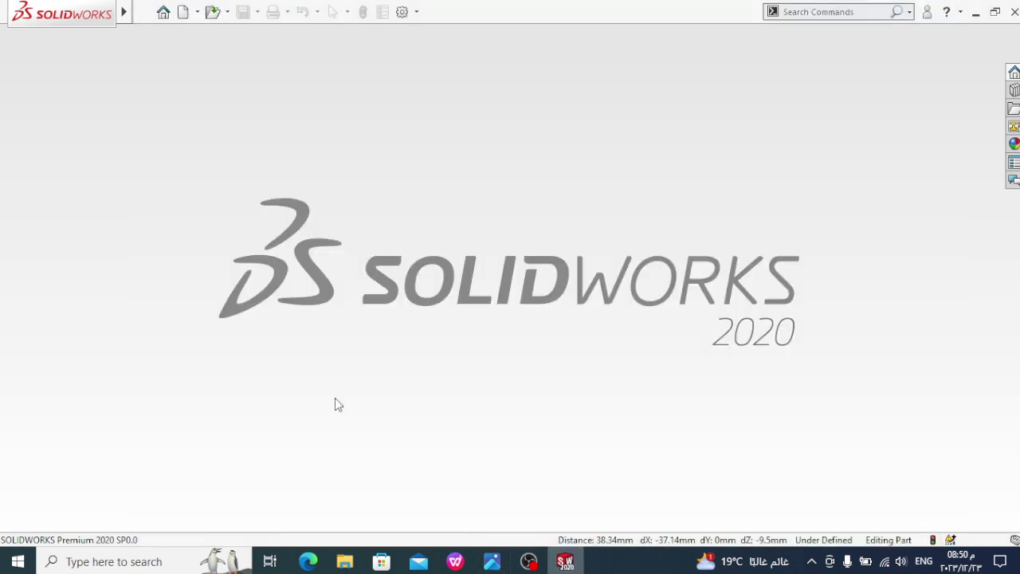
pyautogui.click(183, 11)
pyautogui.click(347, 307)
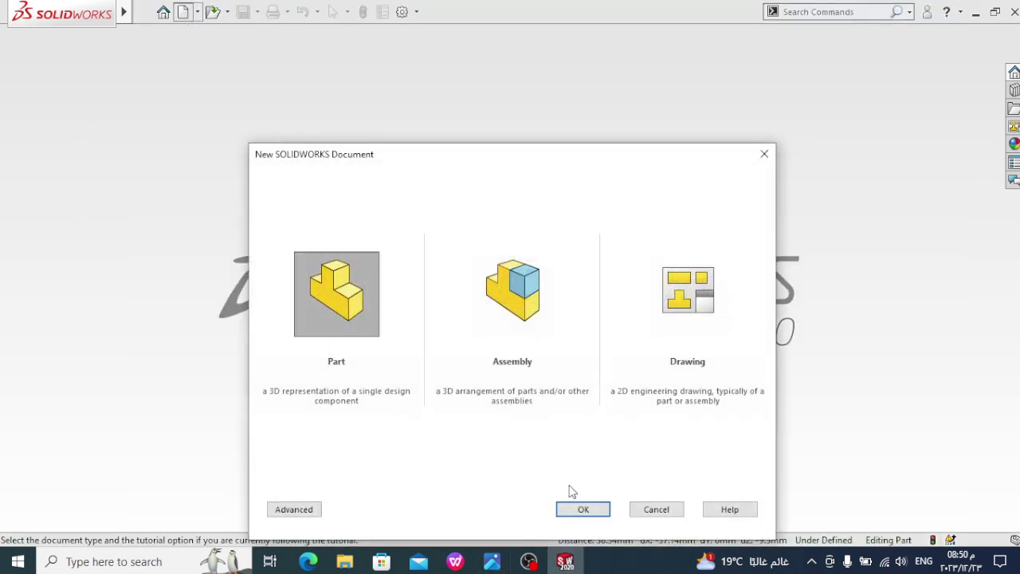
pyautogui.click(581, 510)
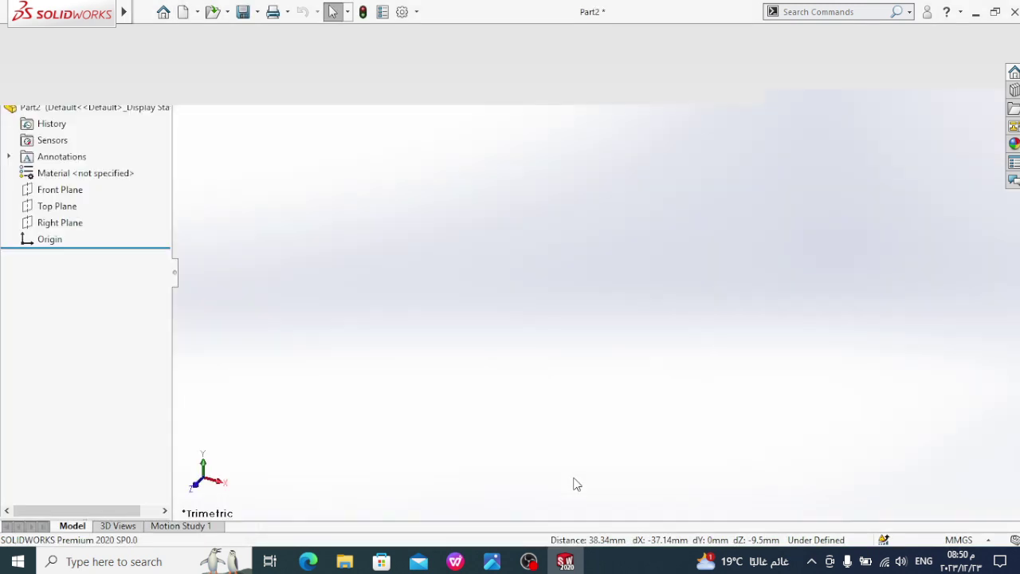
pyautogui.click(90, 255)
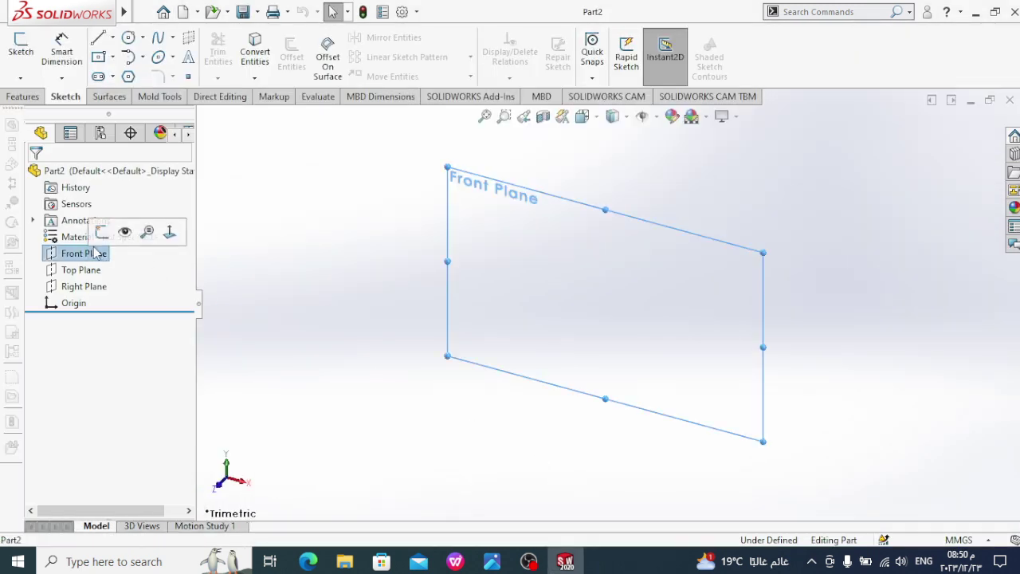
pyautogui.click(103, 229)
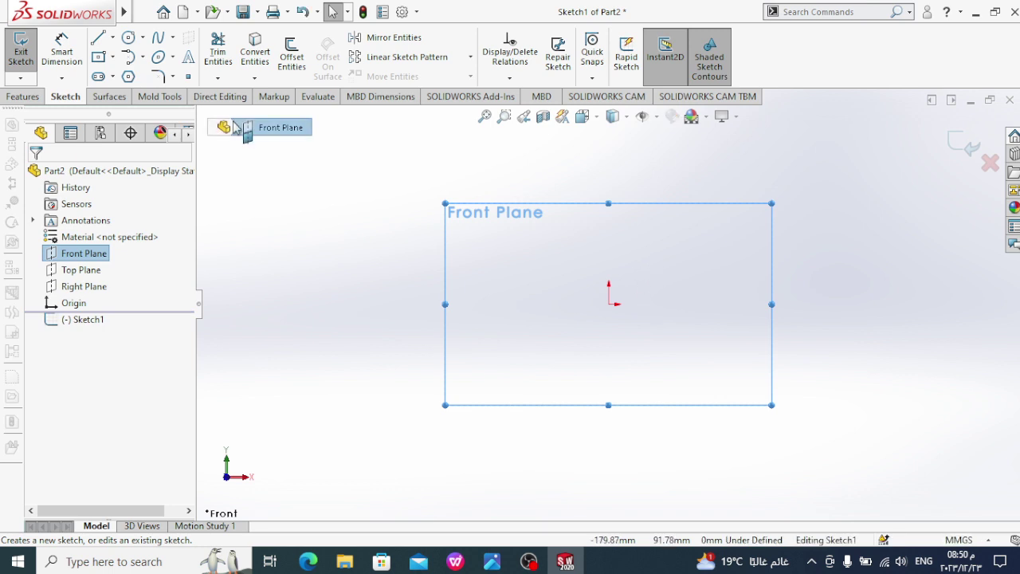
# - Draw a closed line chain forming a rectangle with a rectangular notch in its bottom edge
pyautogui.click(98, 37)
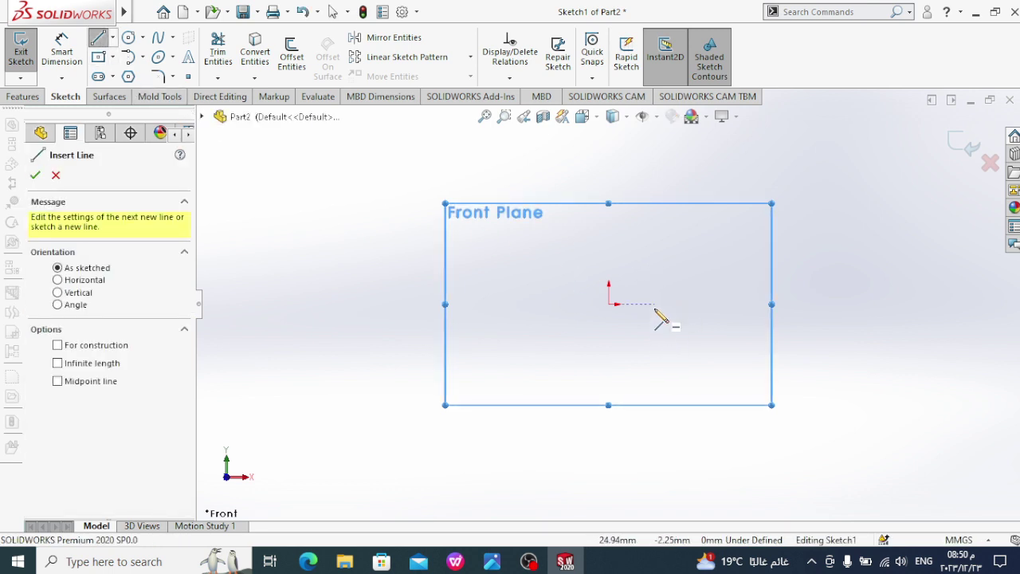
pyautogui.click(655, 323)
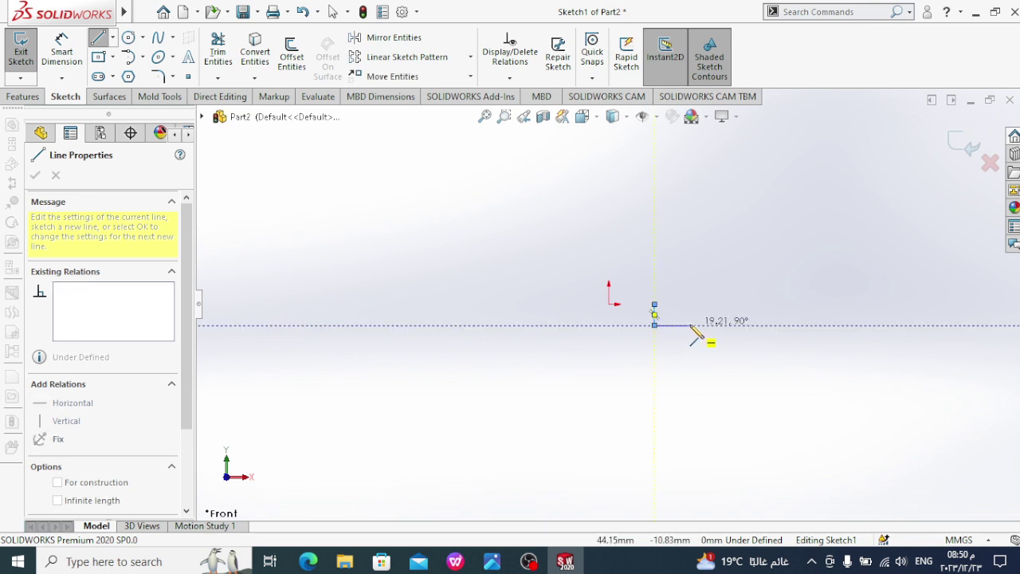
pyautogui.click(689, 324)
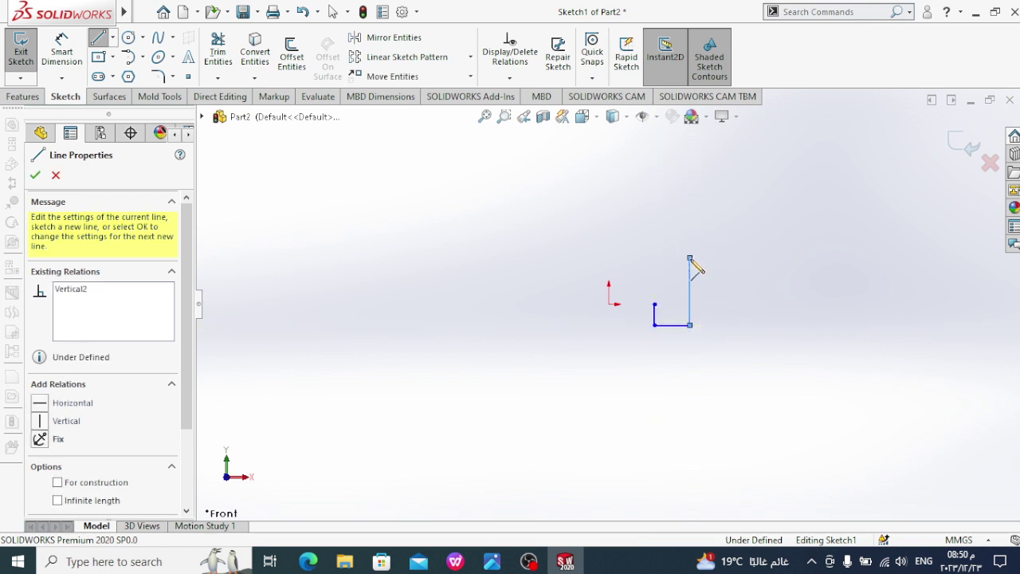
pyautogui.click(690, 258)
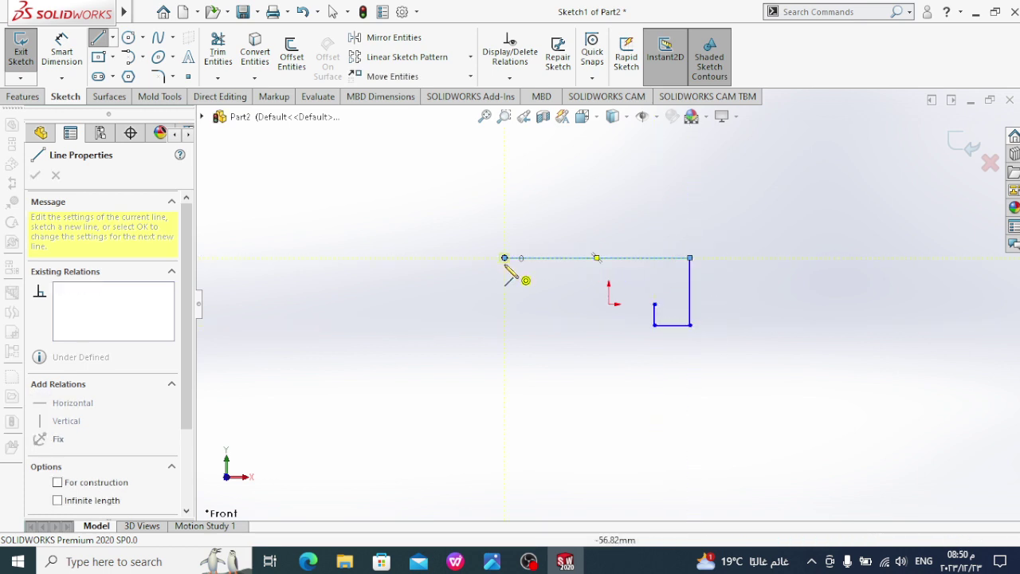
pyautogui.click(504, 257)
pyautogui.click(504, 324)
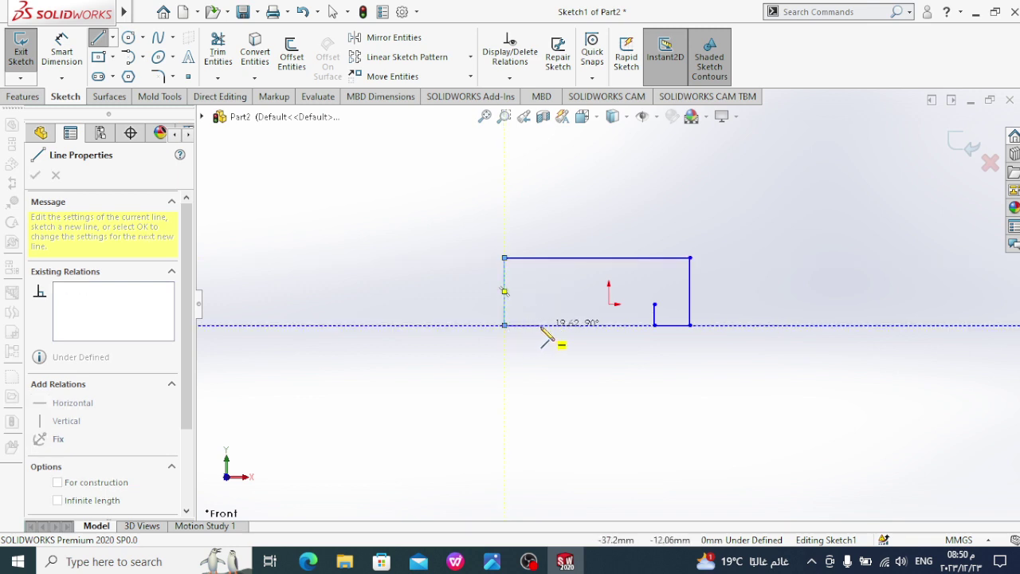
pyautogui.click(542, 324)
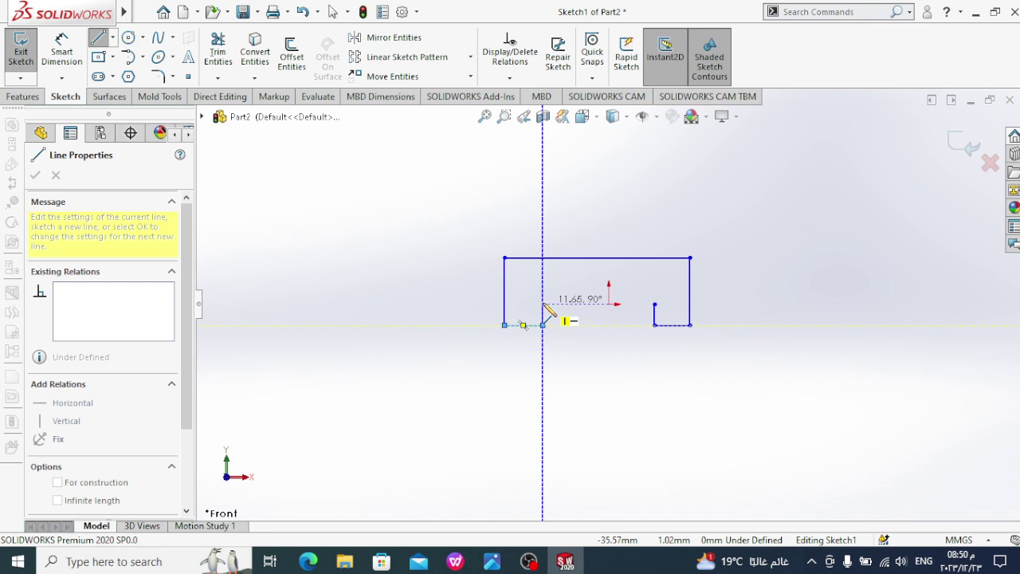
pyautogui.click(542, 303)
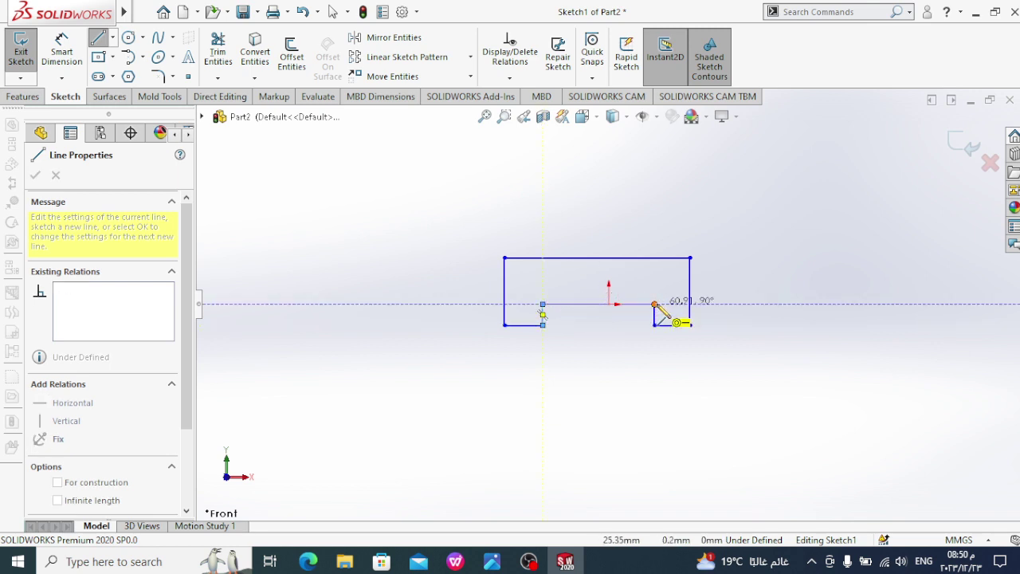
pyautogui.click(654, 304)
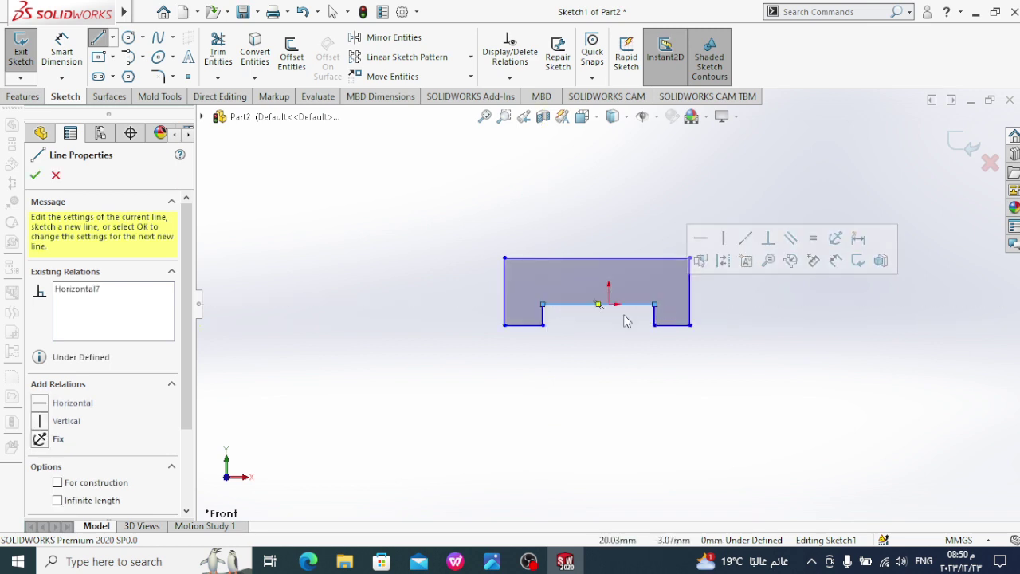
pyautogui.click(35, 175)
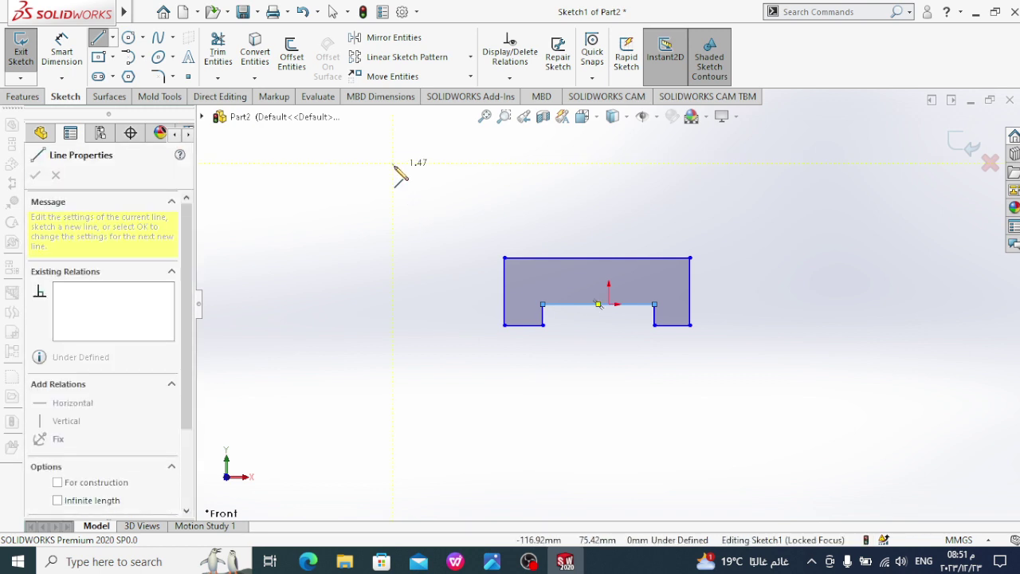
# - Add Equal relations to the two bottom base lines, the outer side edges, and the notch sides
pyautogui.click(97, 37)
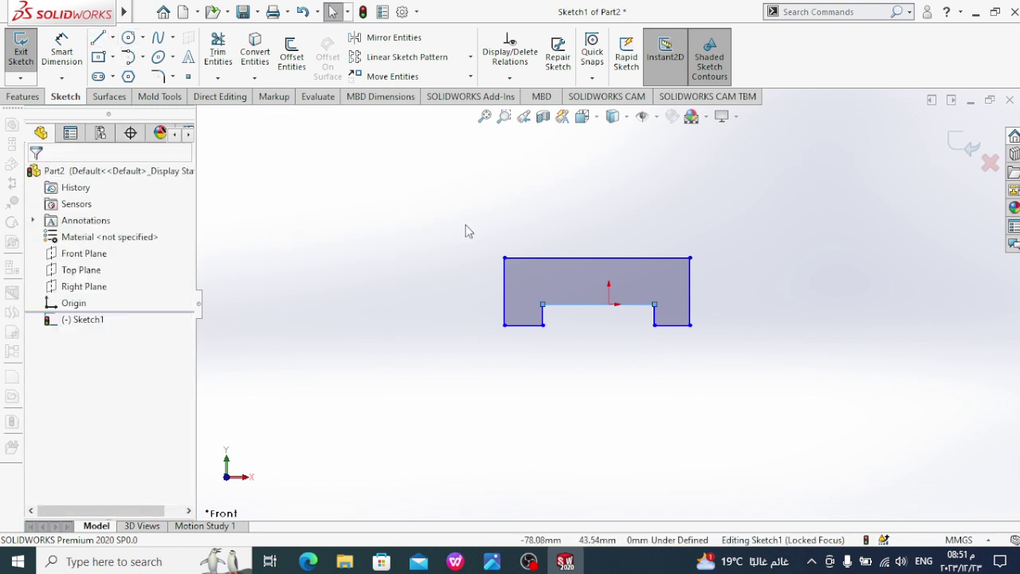
pyautogui.click(529, 326)
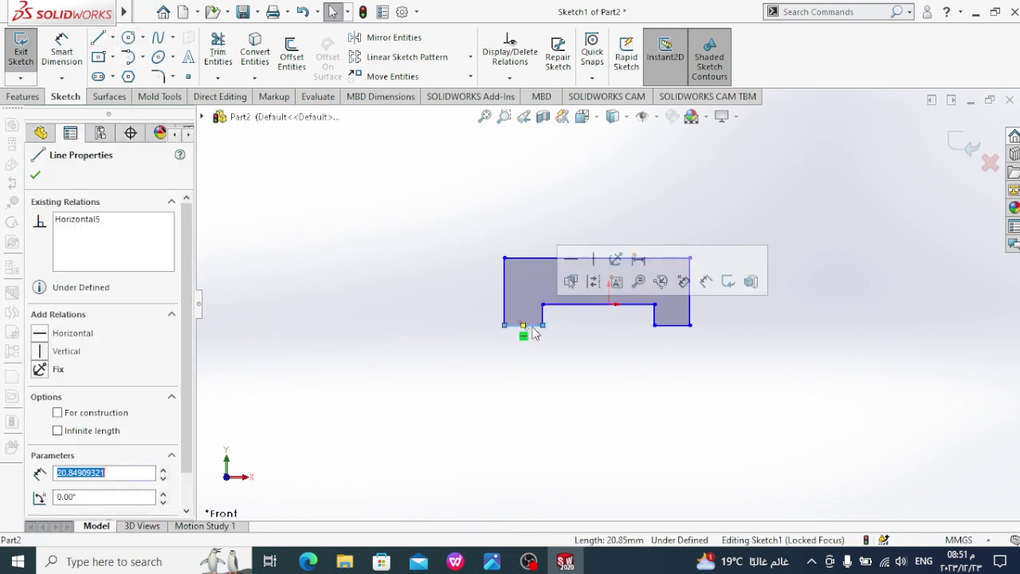
pyautogui.keyDown('ctrl'); pyautogui.click(672, 326); pyautogui.keyUp('ctrl')
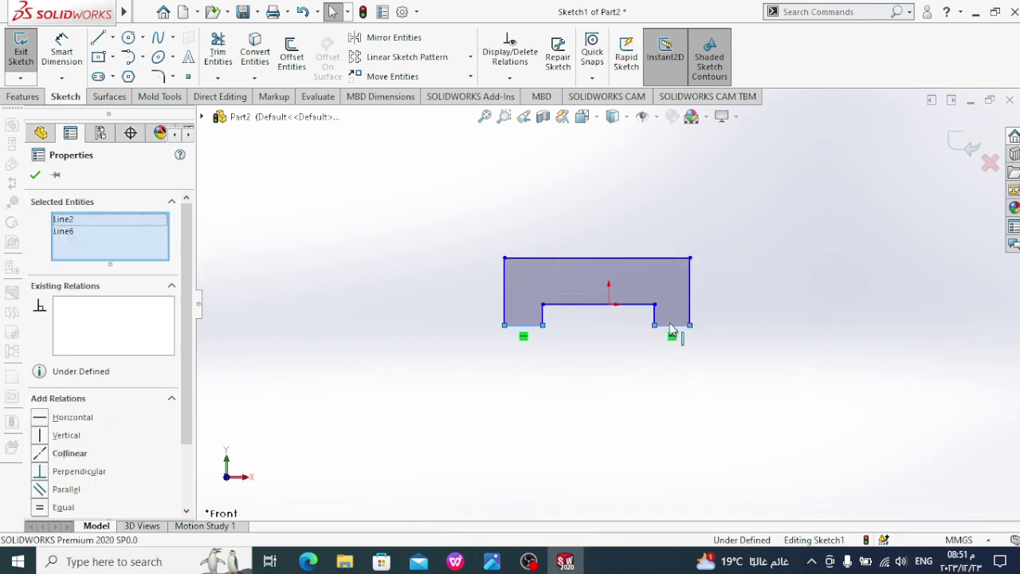
pyautogui.click(44, 509)
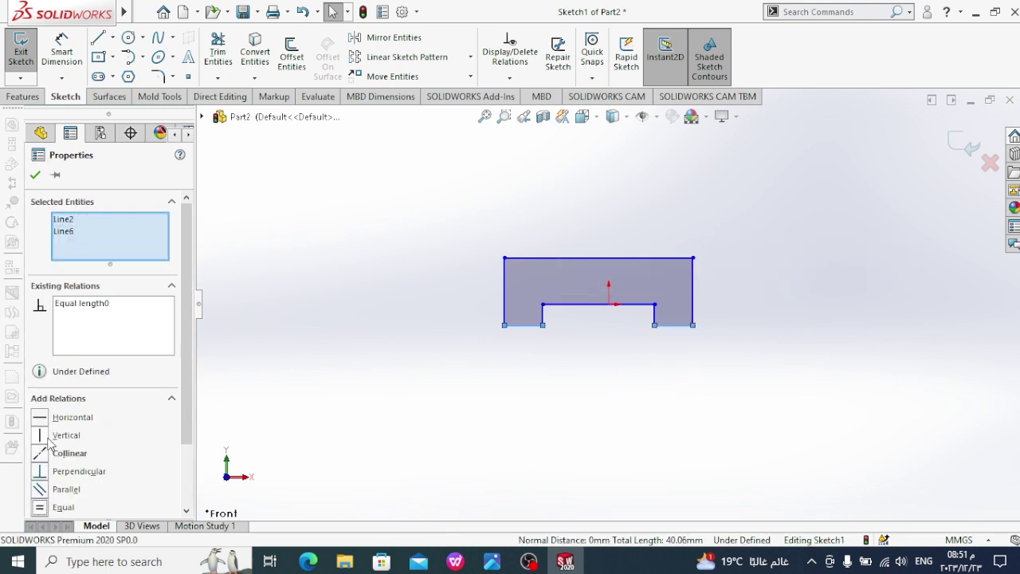
pyautogui.click(35, 177)
pyautogui.click(504, 284)
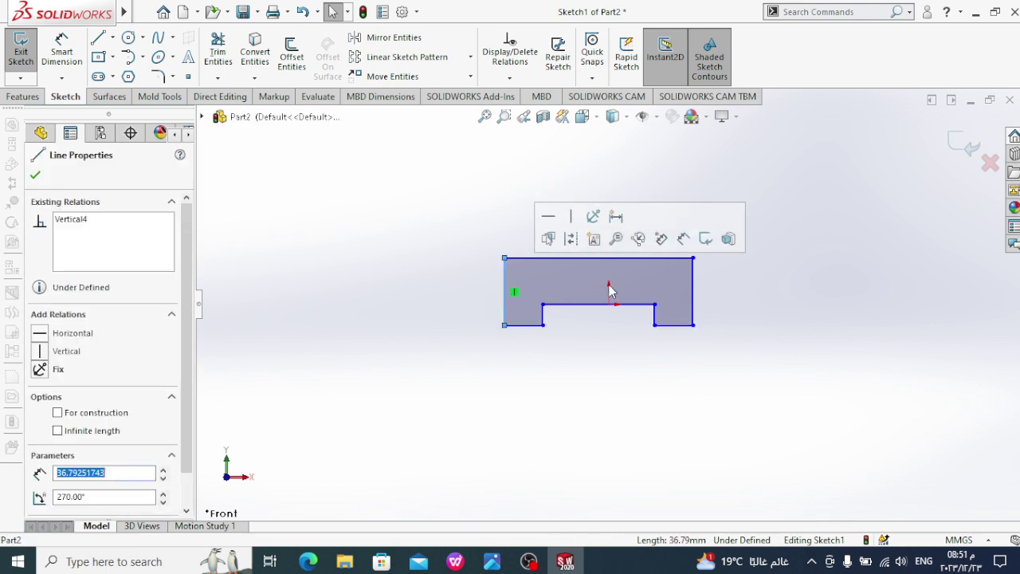
pyautogui.click(692, 297)
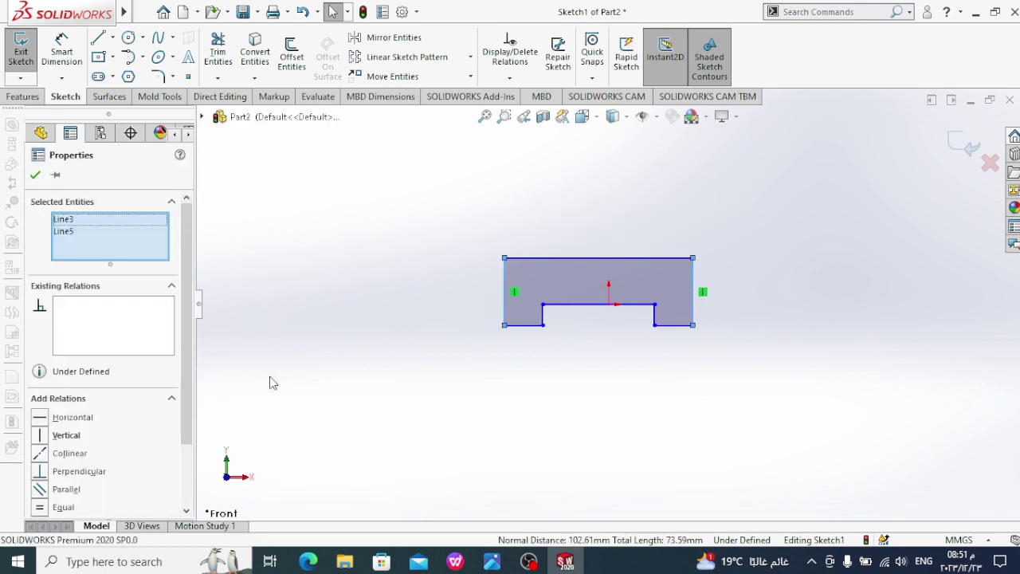
pyautogui.click(42, 507)
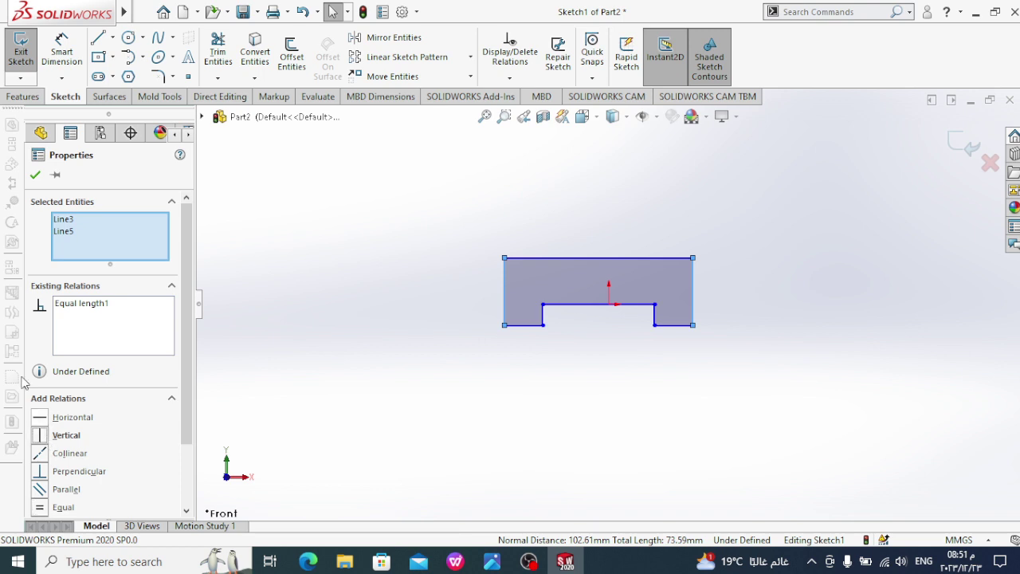
pyautogui.click(35, 176)
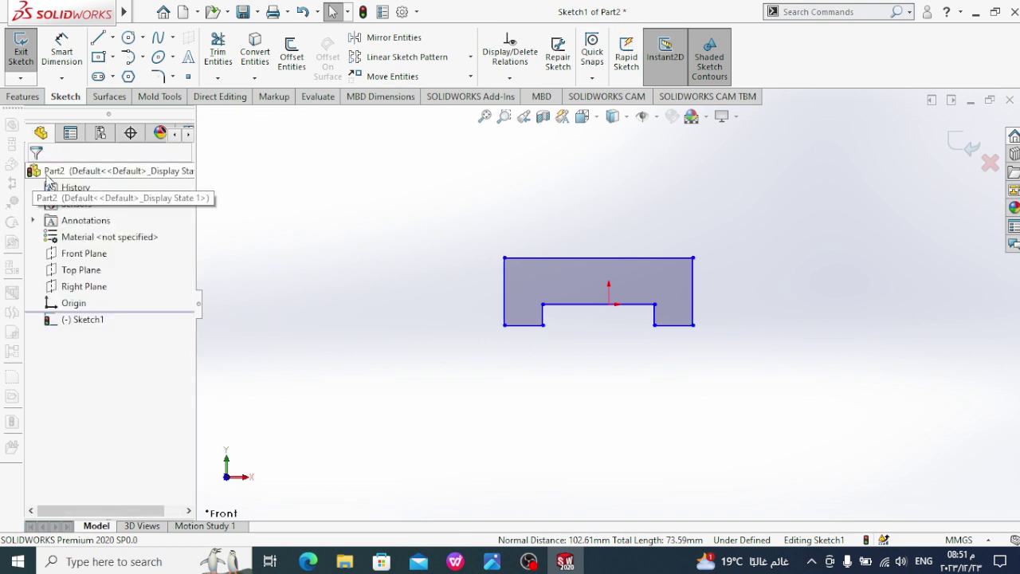
pyautogui.click(544, 319)
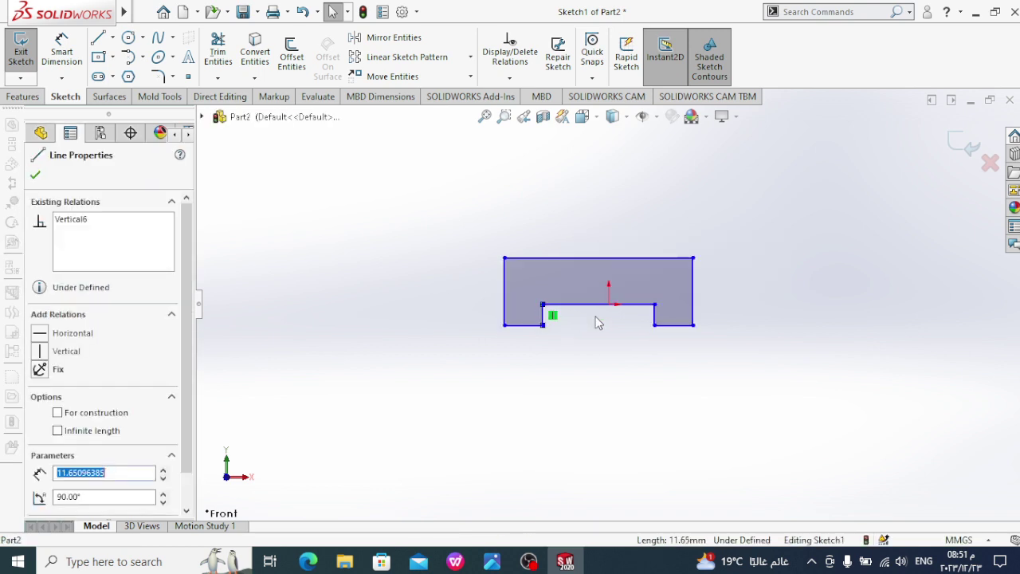
pyautogui.keyDown('ctrl'); pyautogui.click(654, 317); pyautogui.keyUp('ctrl')
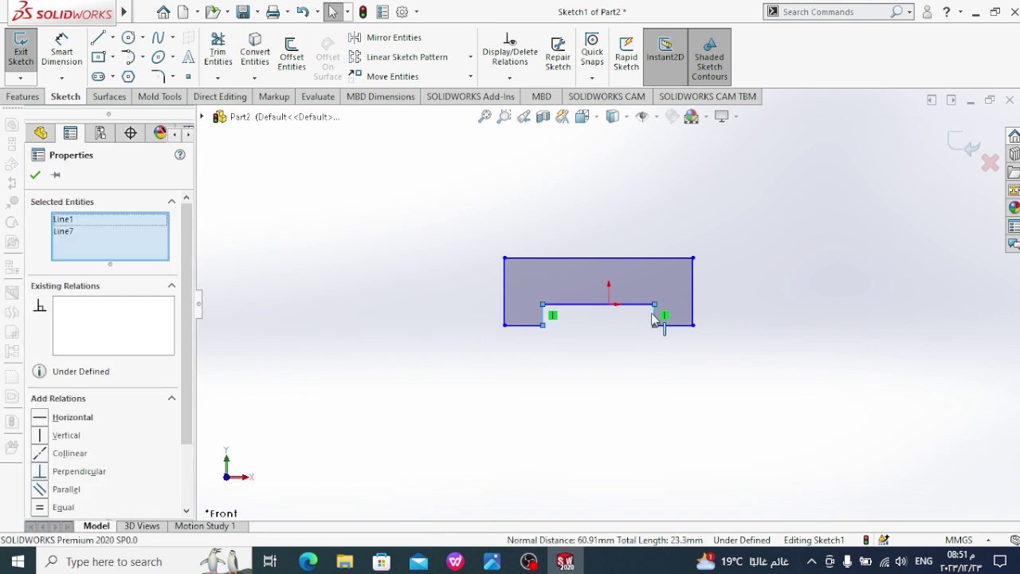
pyautogui.click(48, 507)
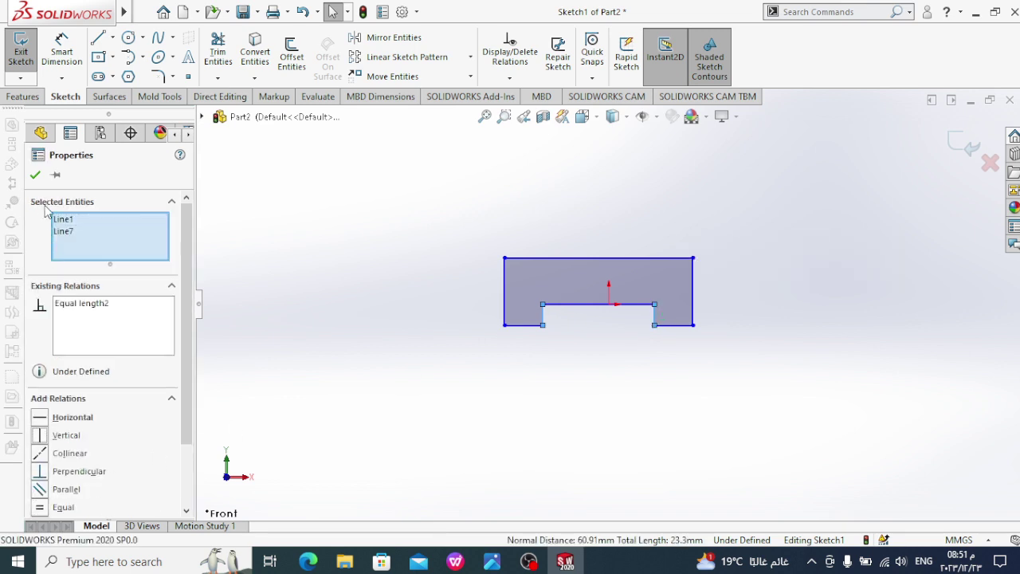
pyautogui.click(35, 174)
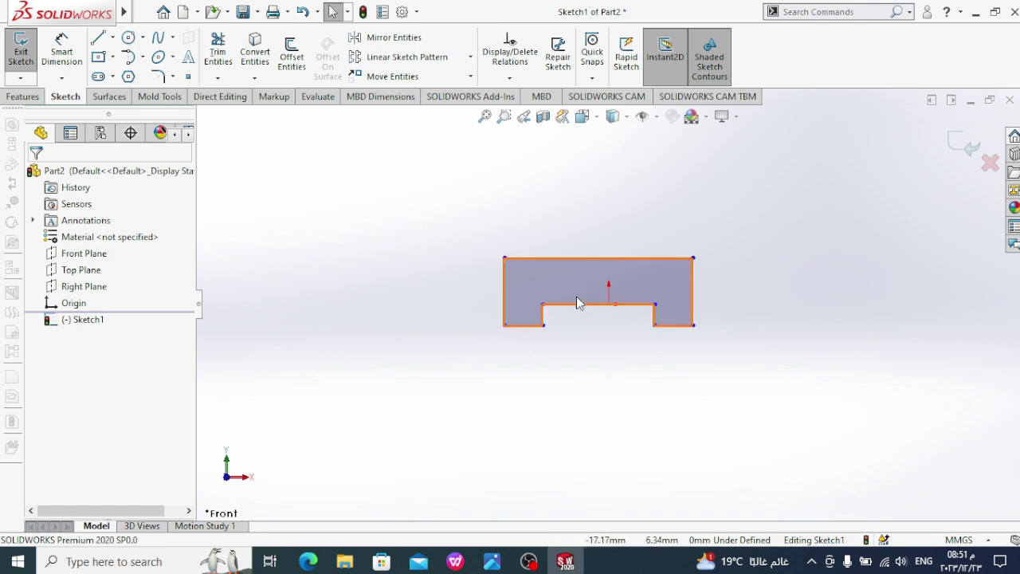
# - Add a Midpoint relation between the notch's top line and the origin, then zoom to fit
pyautogui.scroll(-3, 608, 301)
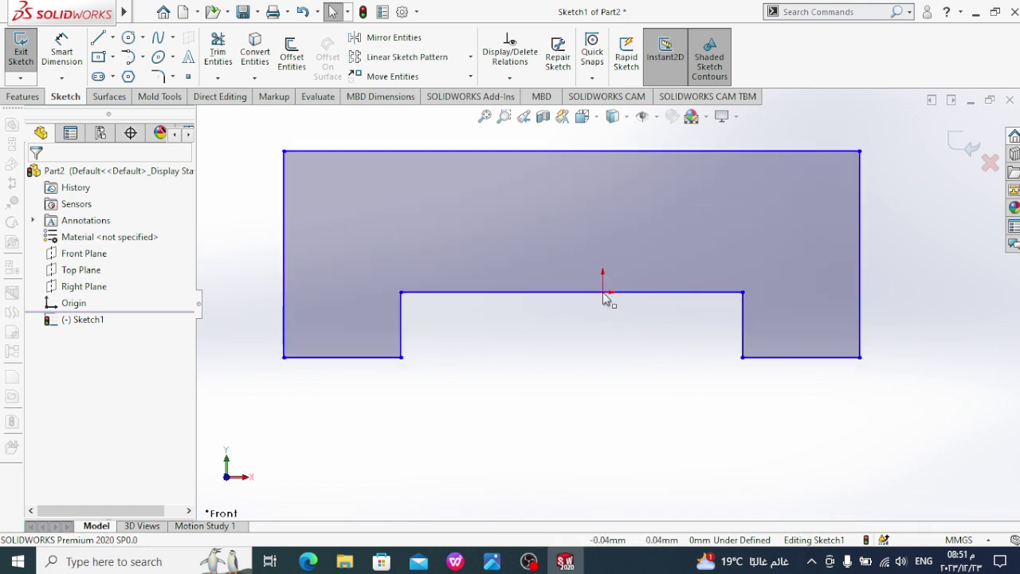
pyautogui.click(574, 293)
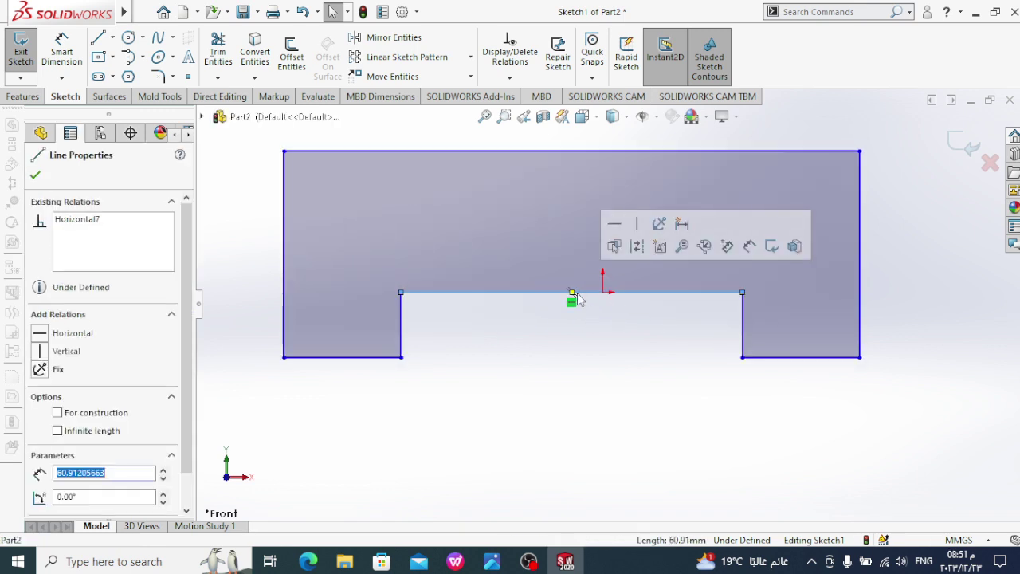
pyautogui.keyDown('ctrl'); pyautogui.click(612, 291); pyautogui.keyUp('ctrl')
pyautogui.click(623, 316)
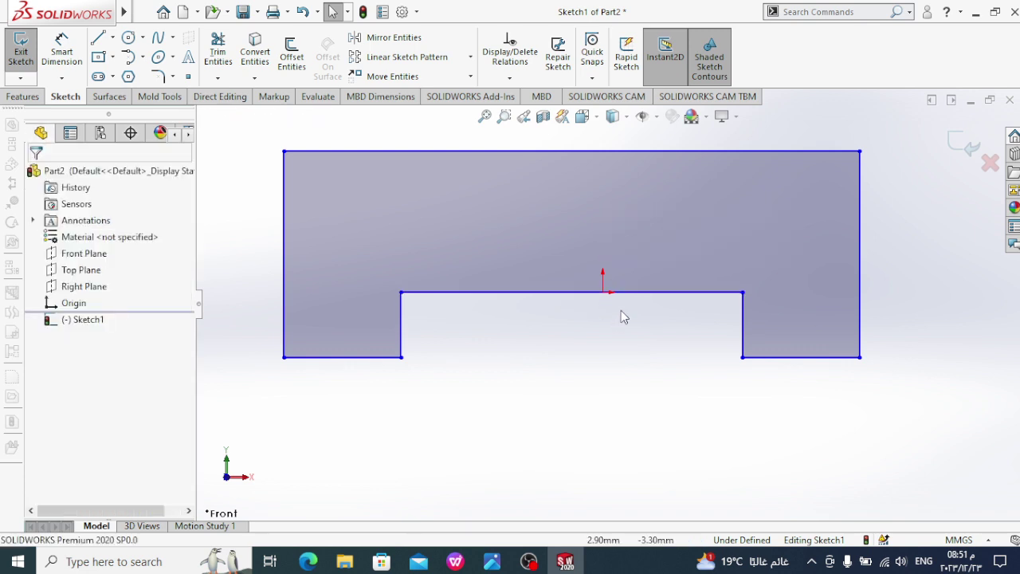
pyautogui.click(638, 293)
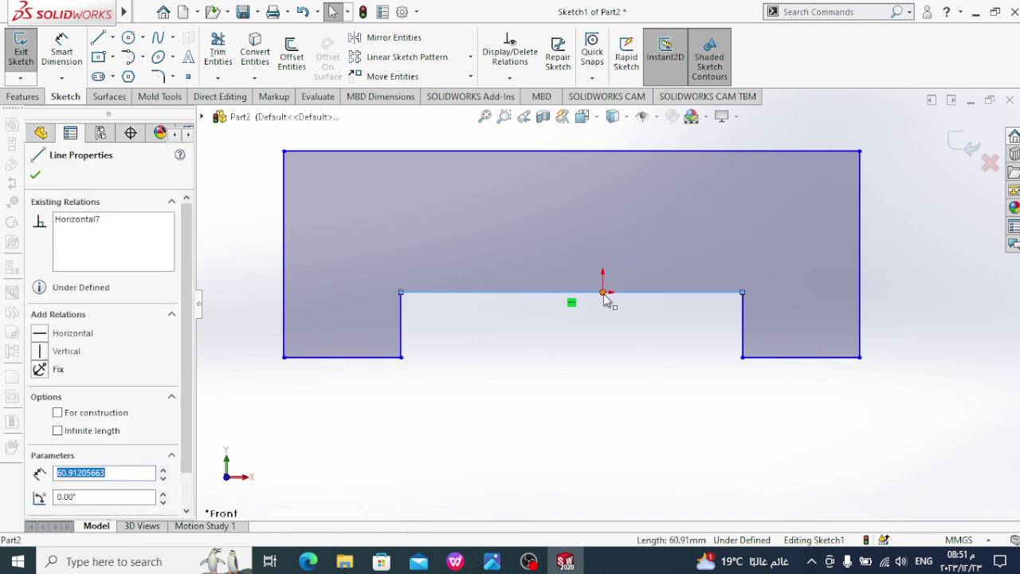
pyautogui.keyDown('ctrl'); pyautogui.click(604, 294); pyautogui.keyUp('ctrl')
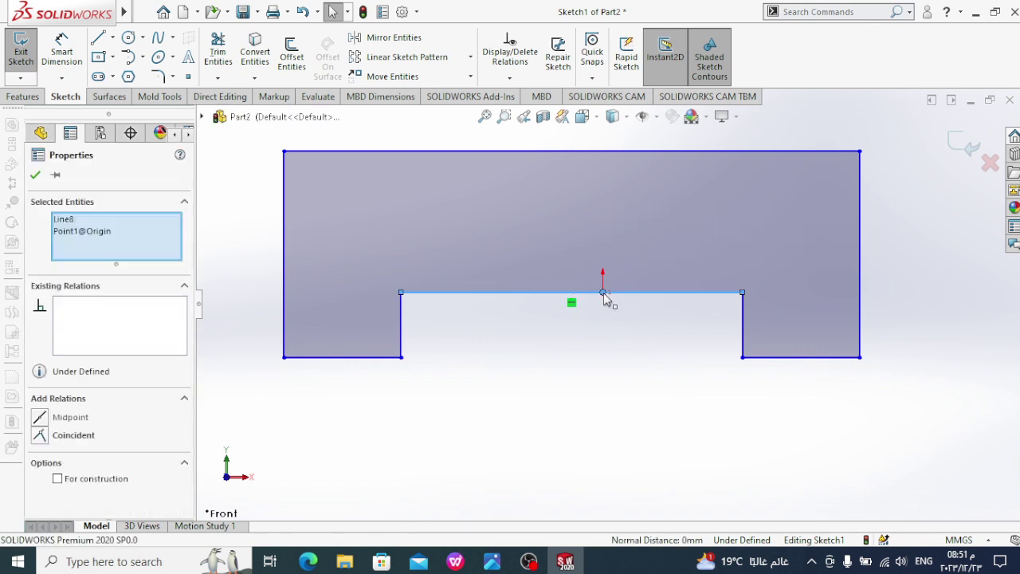
pyautogui.click(39, 417)
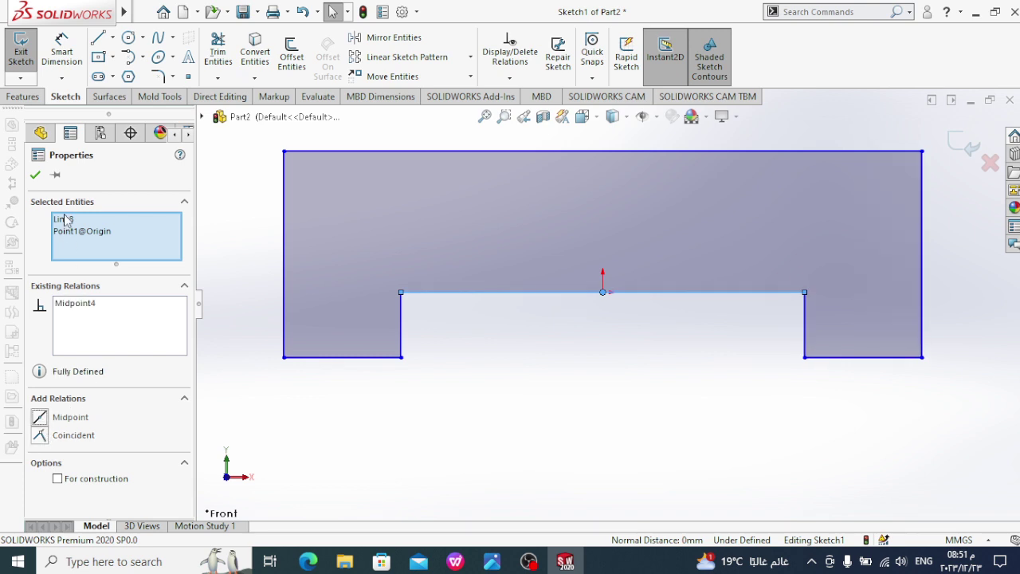
pyautogui.click(37, 176)
pyautogui.press('z')
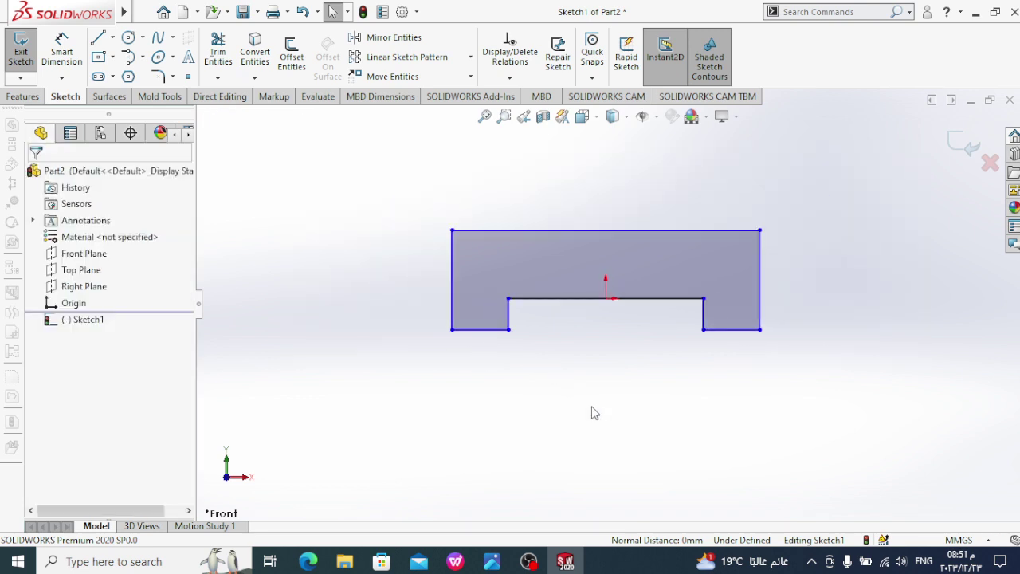
pyautogui.click(494, 562)
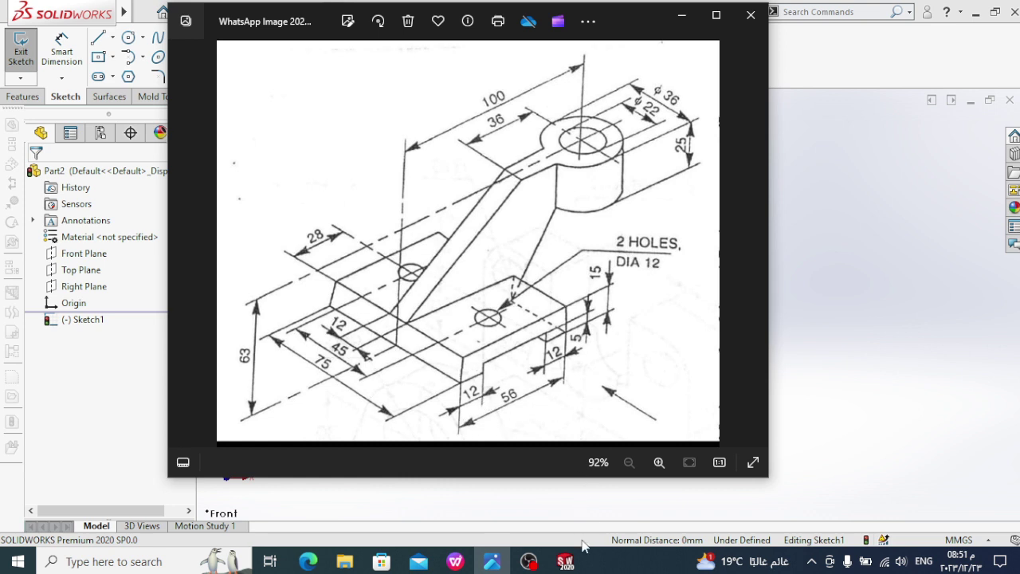
pyautogui.click(566, 559)
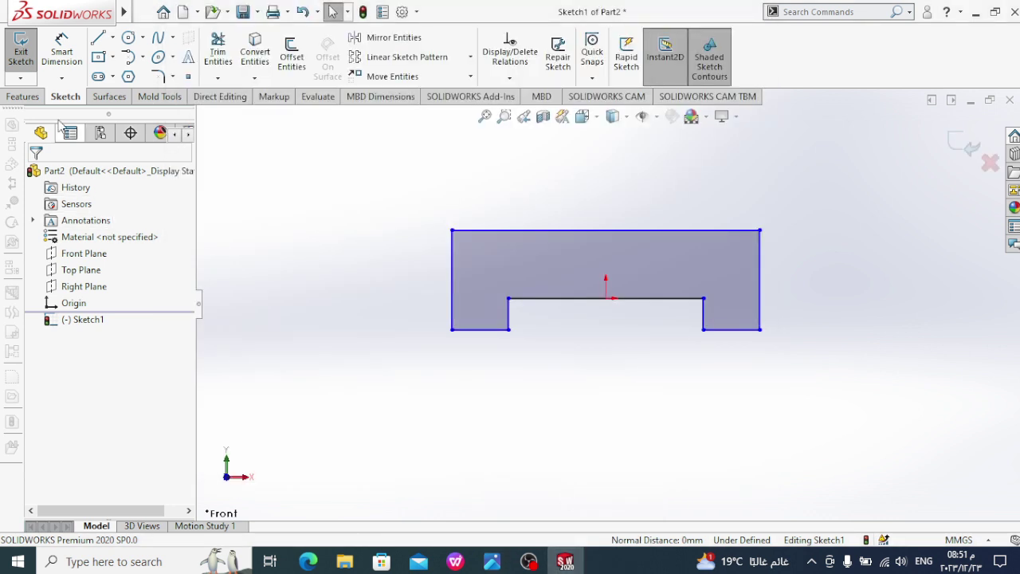
# - Dimension the bottom-left leg to 12 mm and the overall width to 56 mm
pyautogui.click(61, 49)
pyautogui.click(478, 329)
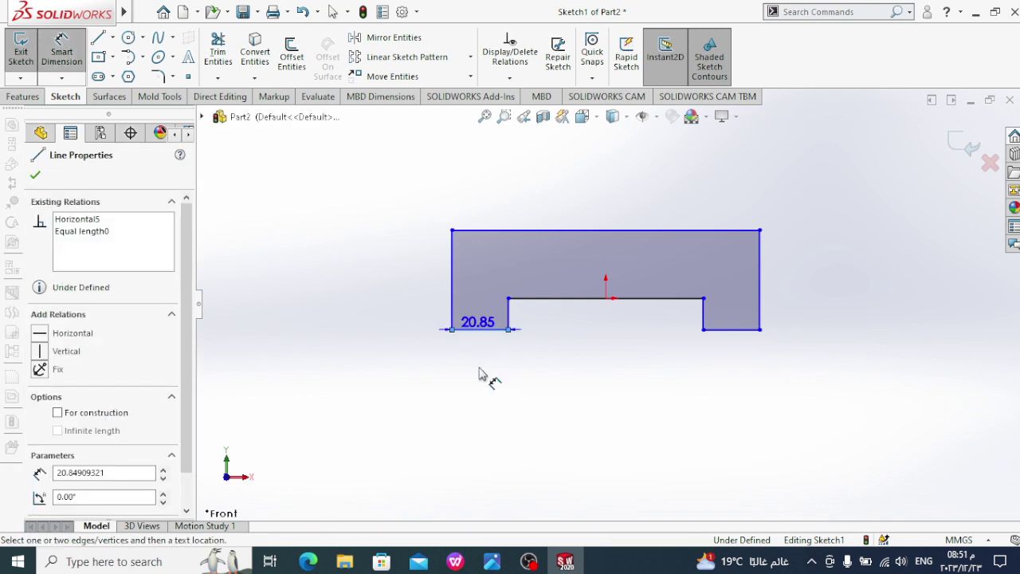
pyautogui.click(479, 377)
pyautogui.write('12')
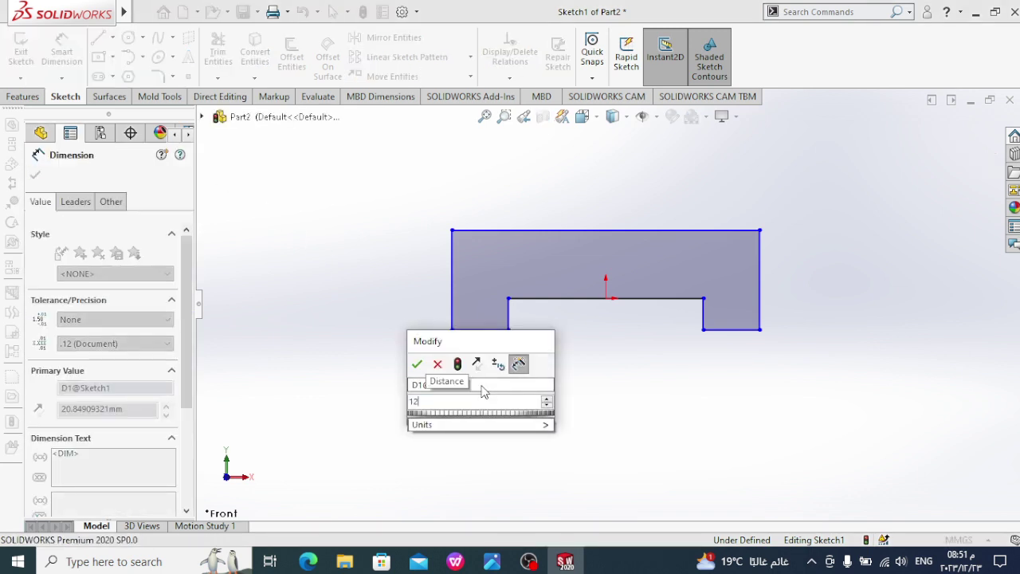
pyautogui.press('Return')
pyautogui.click(452, 330)
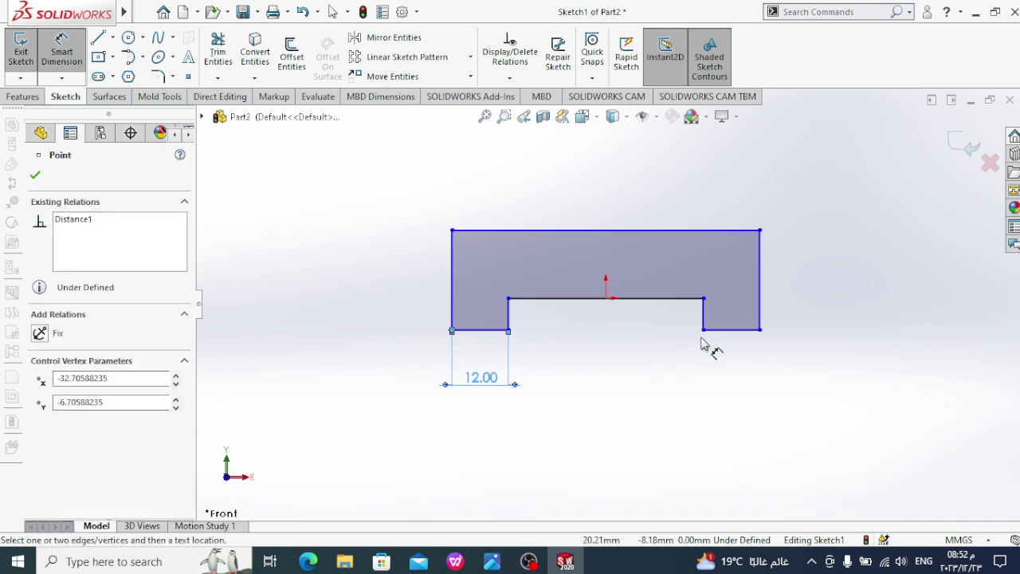
pyautogui.click(760, 329)
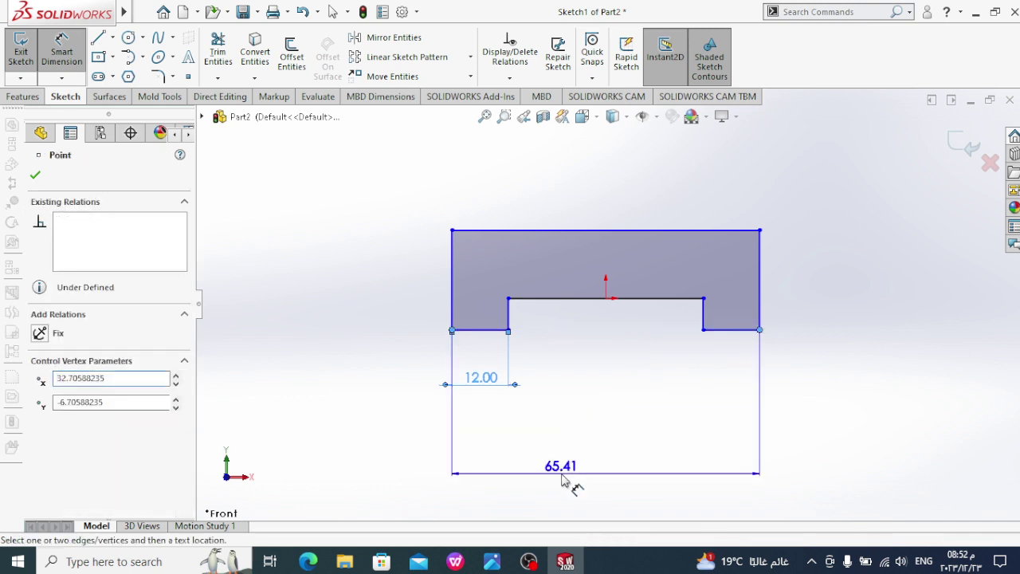
pyautogui.click(563, 478)
pyautogui.write('56')
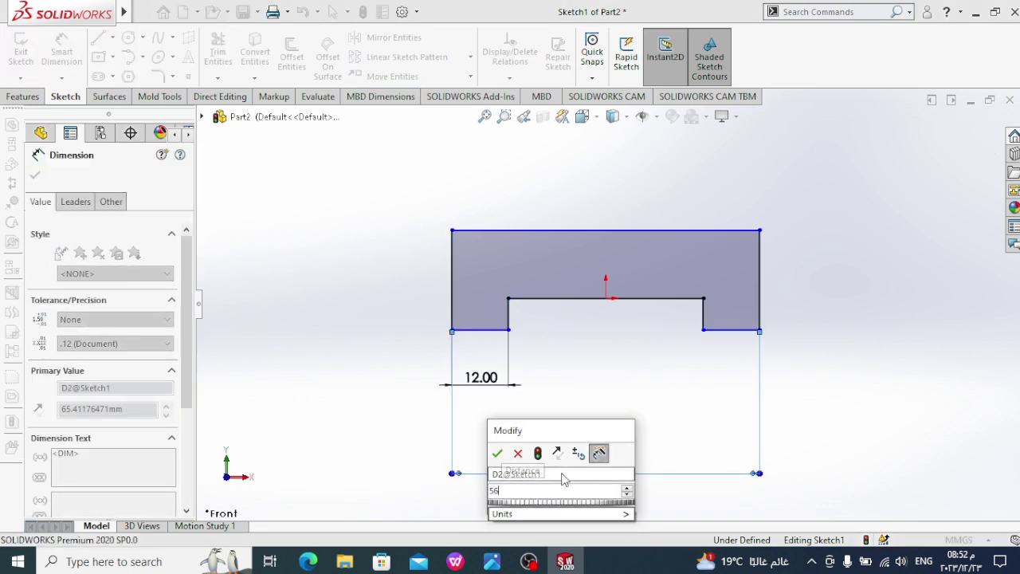
pyautogui.press('Return')
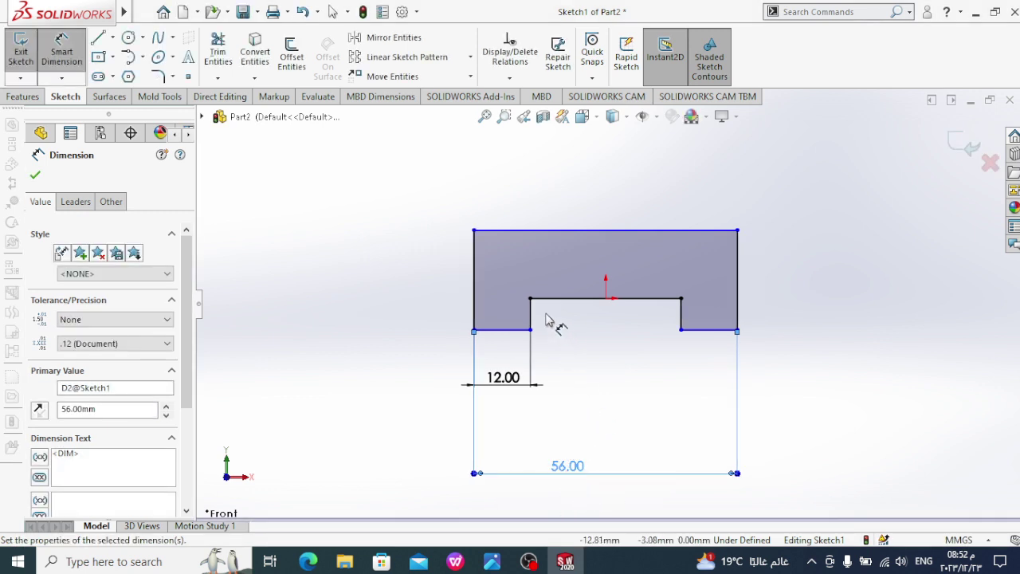
# - Dimension the height to 15 mm and the notch depth to 5 mm, then exit the sketch
pyautogui.click(739, 272)
pyautogui.click(876, 275)
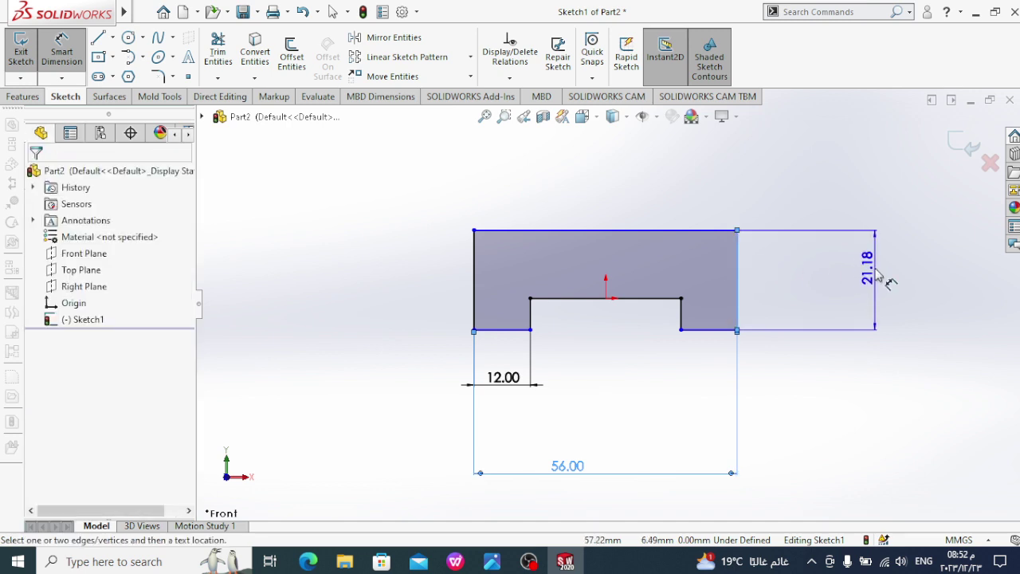
pyautogui.write('15')
pyautogui.press('Return')
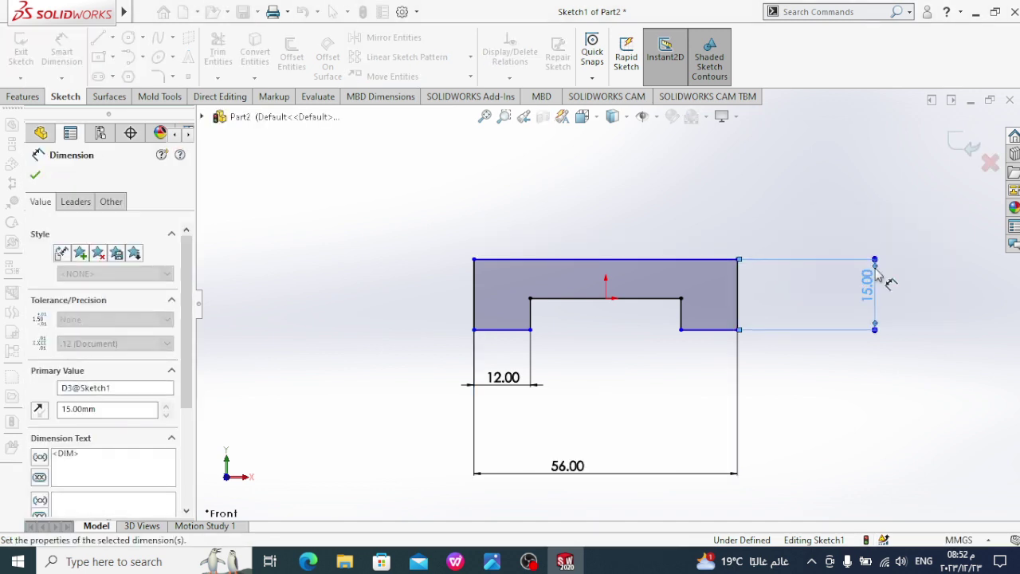
pyautogui.click(684, 322)
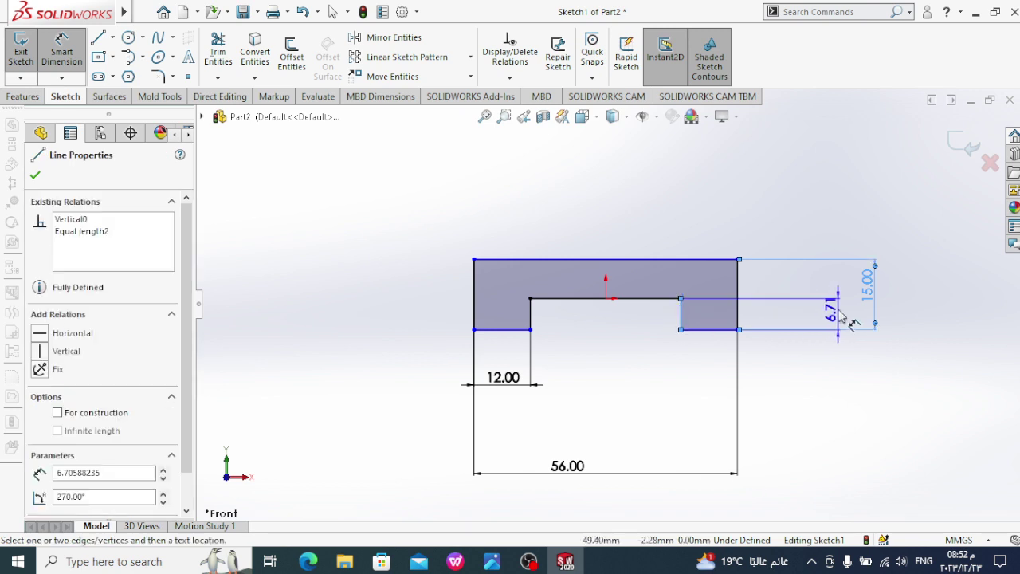
pyautogui.click(845, 317)
pyautogui.write('5')
pyautogui.press('Return')
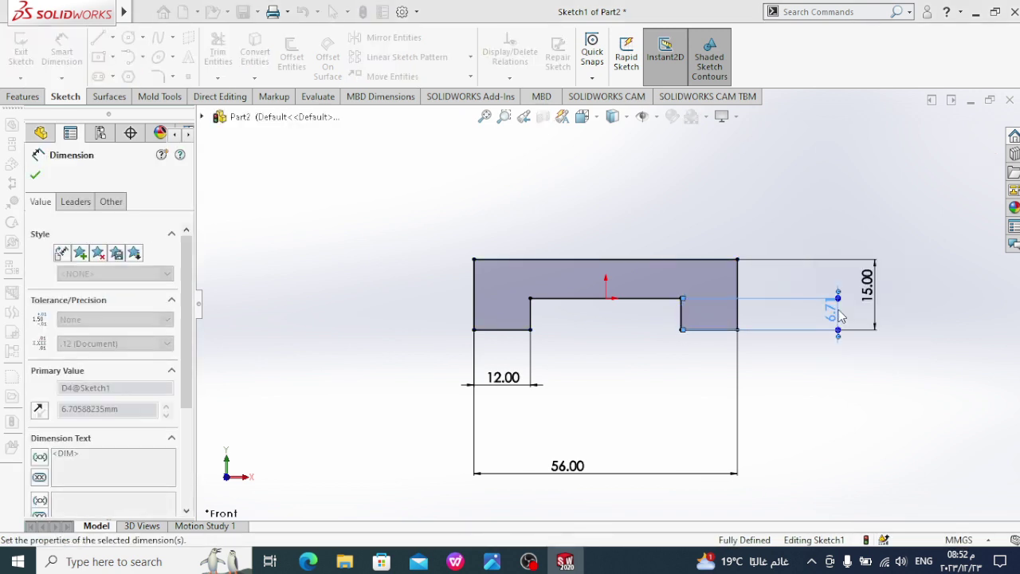
pyautogui.click(35, 175)
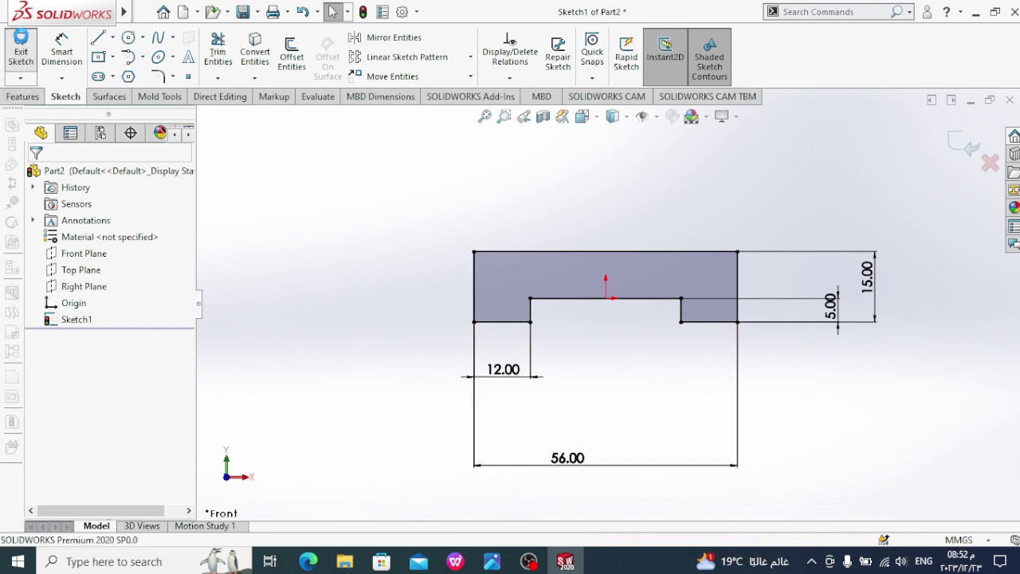
pyautogui.click(21, 58)
# - Extrude the notched profile Mid Plane to 75 mm, creating Boss-Extrude1
pyautogui.click(22, 97)
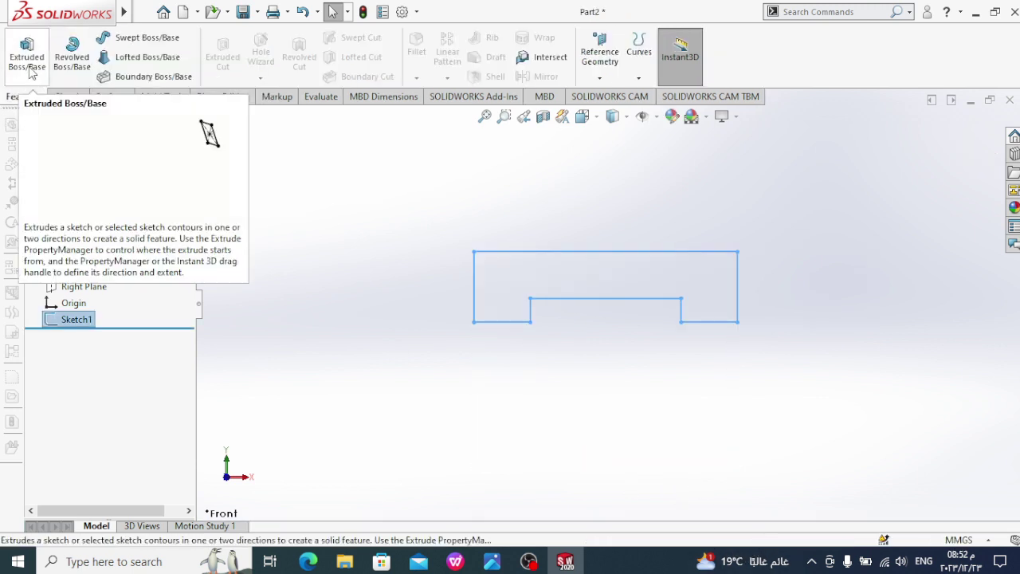
pyautogui.click(27, 58)
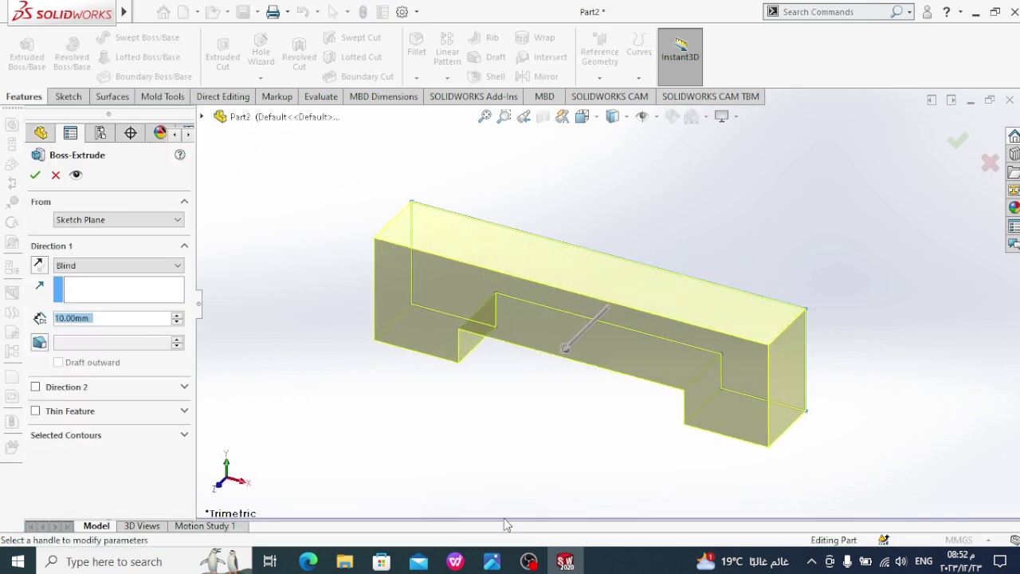
pyautogui.click(492, 561)
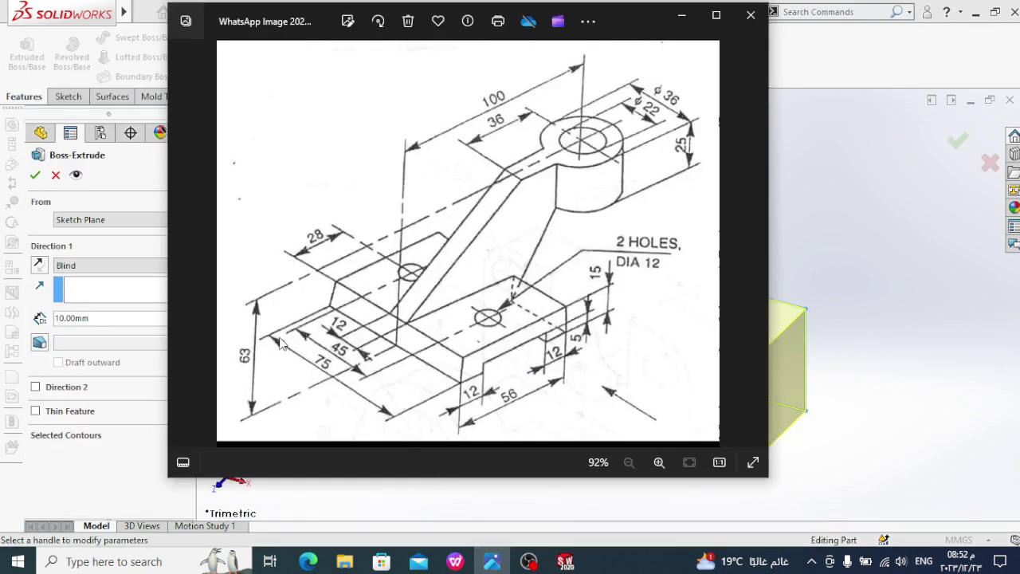
pyautogui.click(566, 561)
pyautogui.click(124, 266)
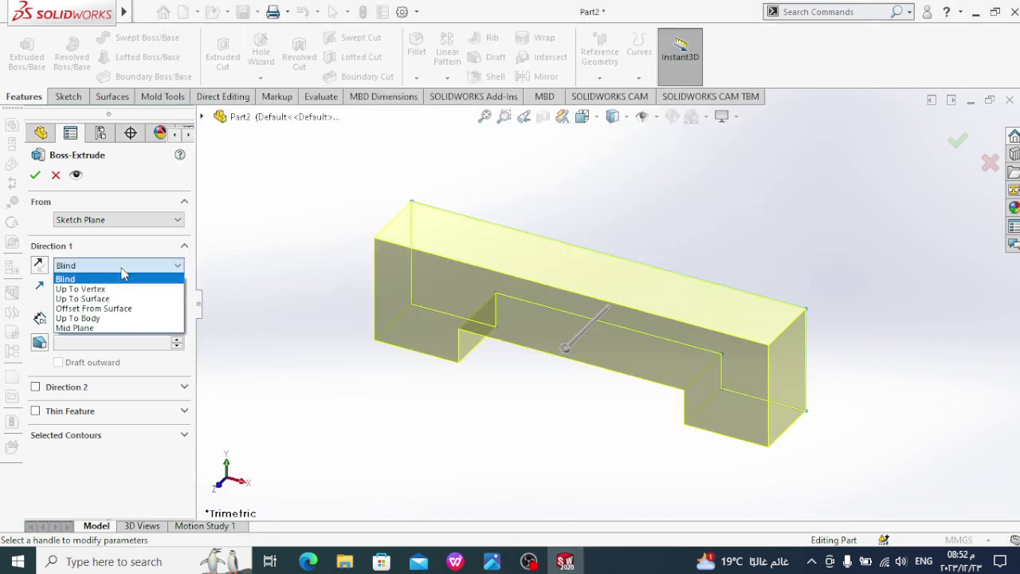
pyautogui.click(119, 328)
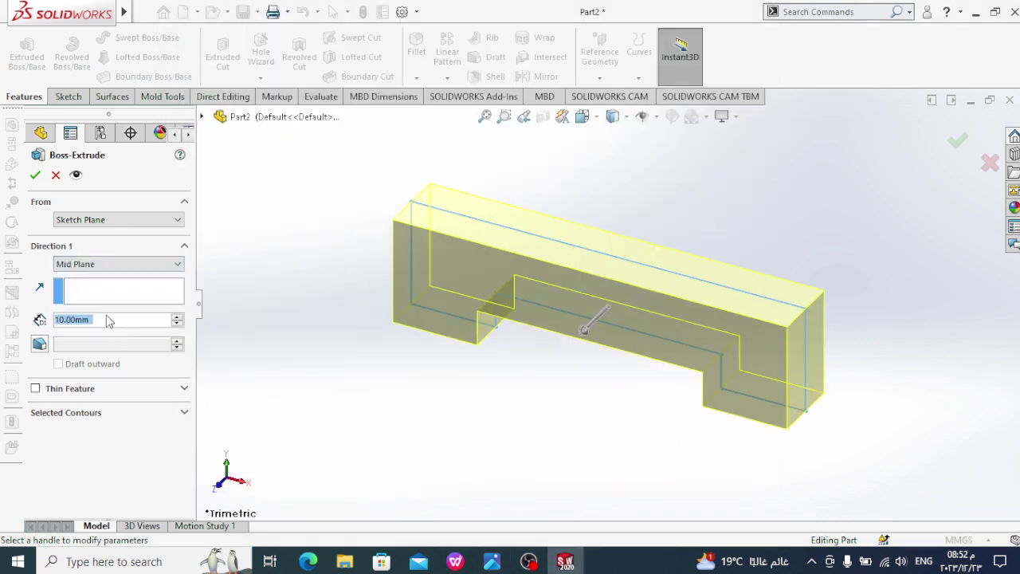
pyautogui.write('75')
pyautogui.press('Return')
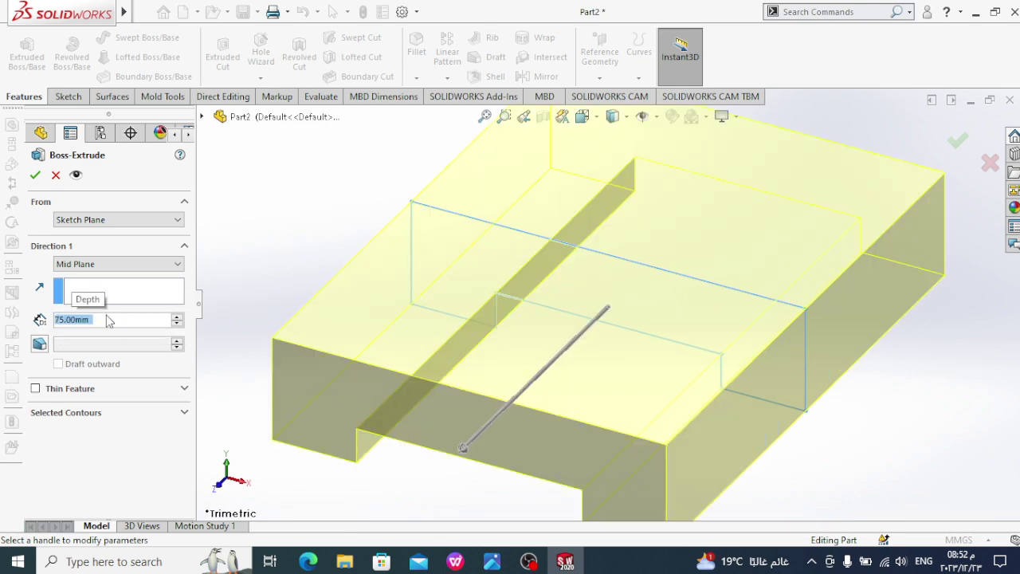
pyautogui.click(34, 175)
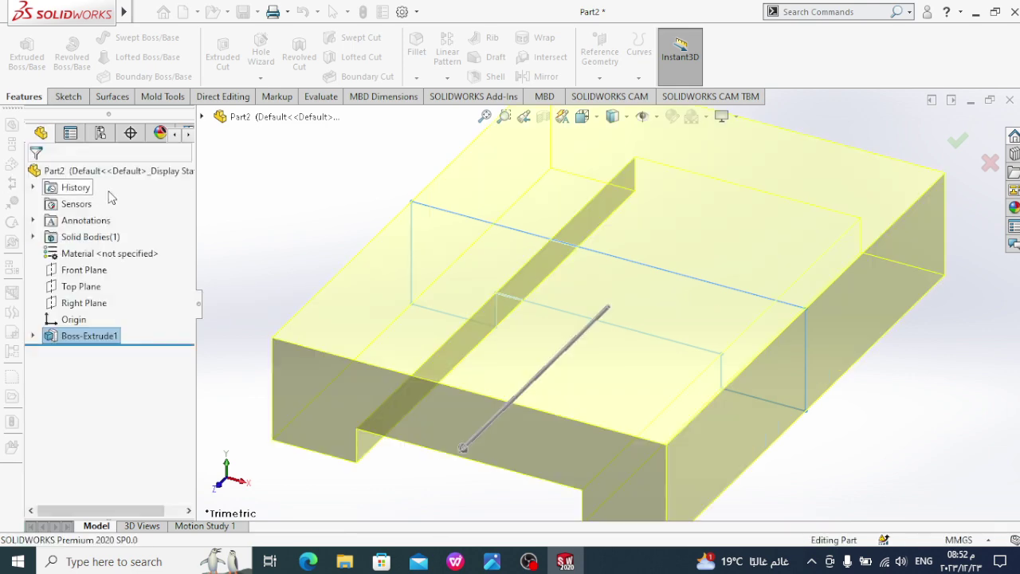
pyautogui.click(535, 449)
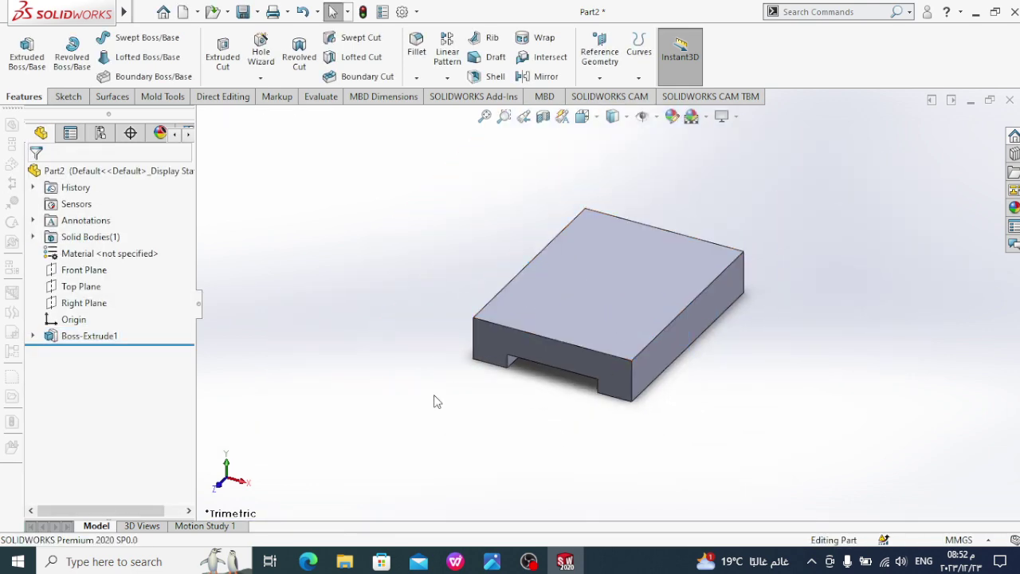
pyautogui.moveTo(443, 399)
pyautogui.mouseDown(button='middle')
pyautogui.moveTo(519, 398)
pyautogui.moveTo(542, 436)
pyautogui.mouseUp(button='middle')
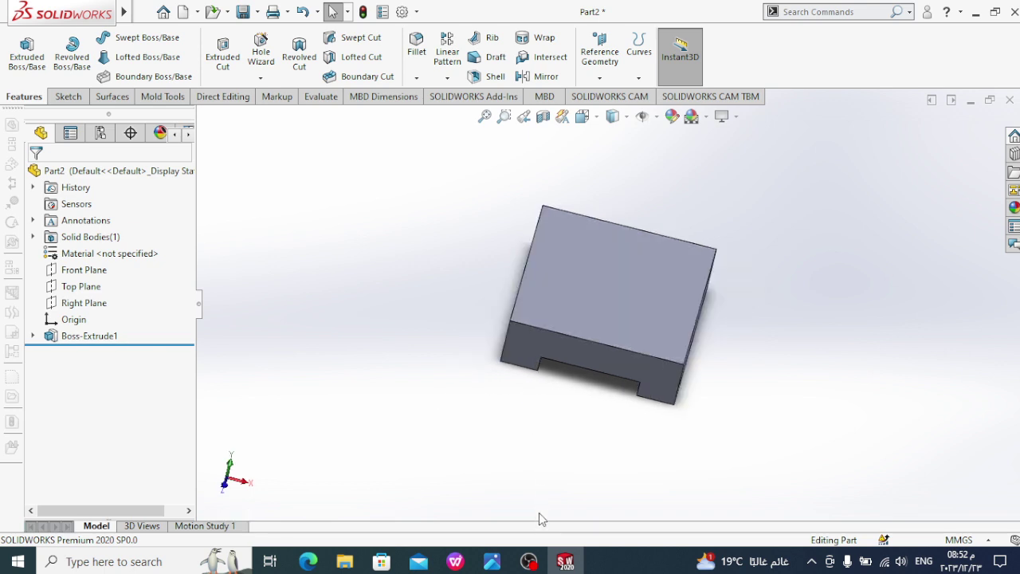
pyautogui.click(494, 563)
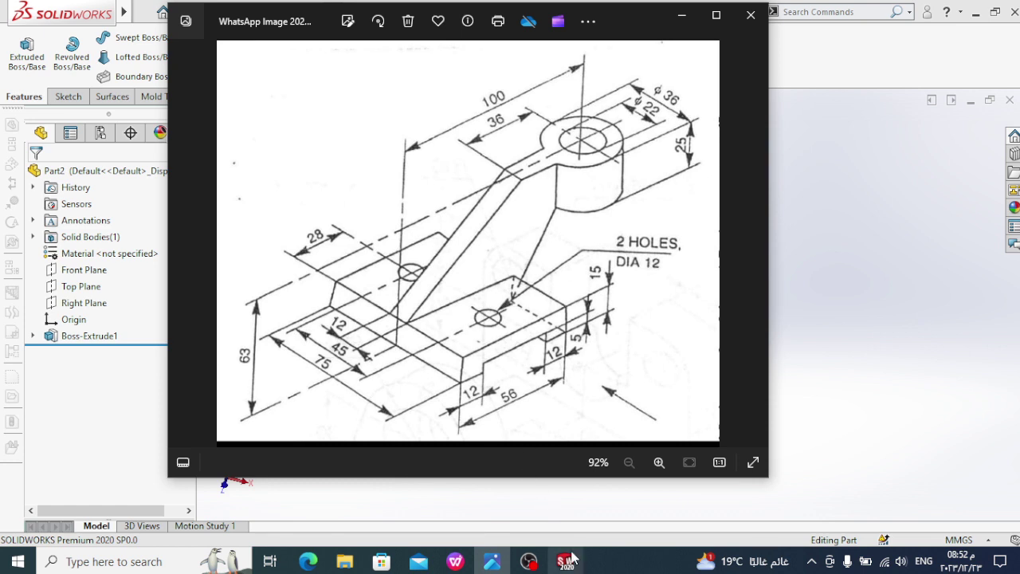
pyautogui.moveTo(565, 562)
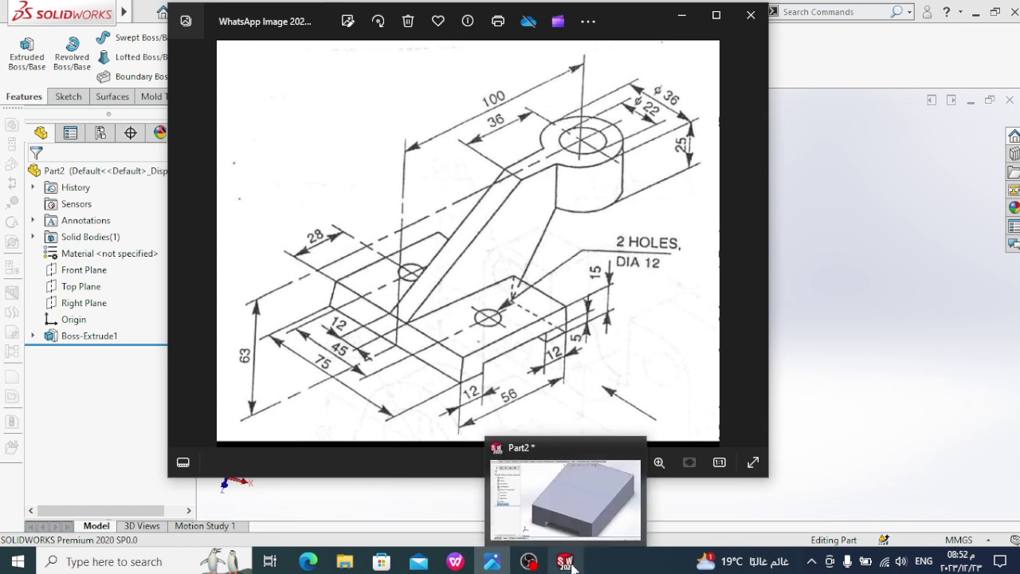
# - Select the Top Plane as the reference for a new plane, adjusting the view of the block
pyautogui.click(572, 566)
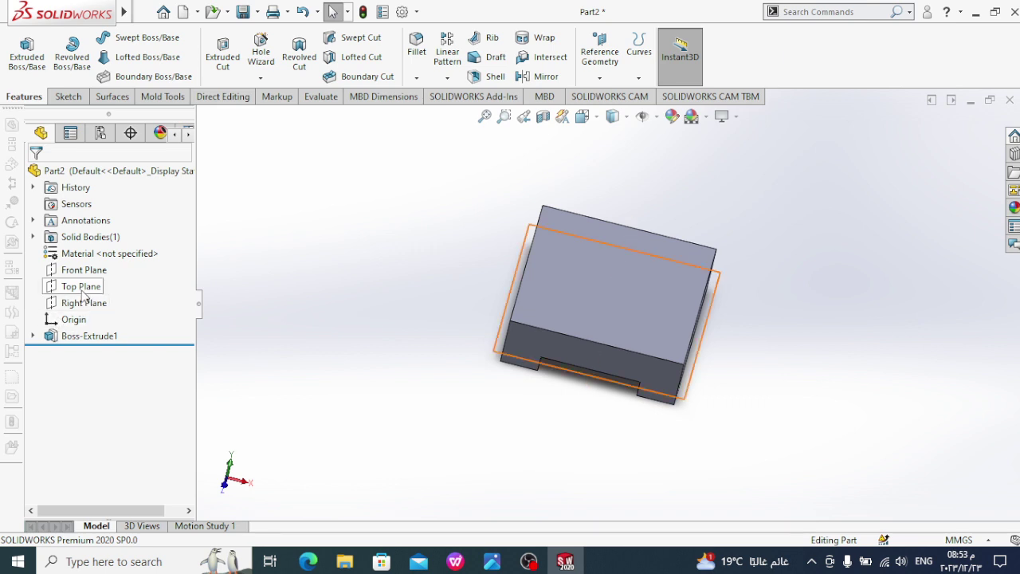
pyautogui.click(82, 288)
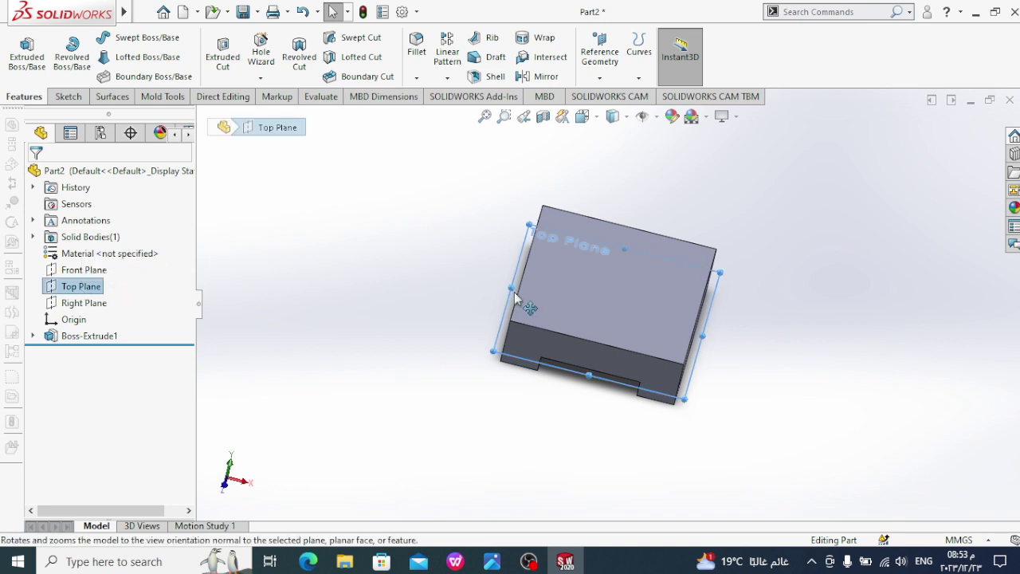
pyautogui.scroll(-3, 574, 417)
pyautogui.moveTo(574, 417)
pyautogui.mouseDown(button='middle')
pyautogui.moveTo(568, 448)
pyautogui.moveTo(565, 414)
pyautogui.mouseUp(button='middle')
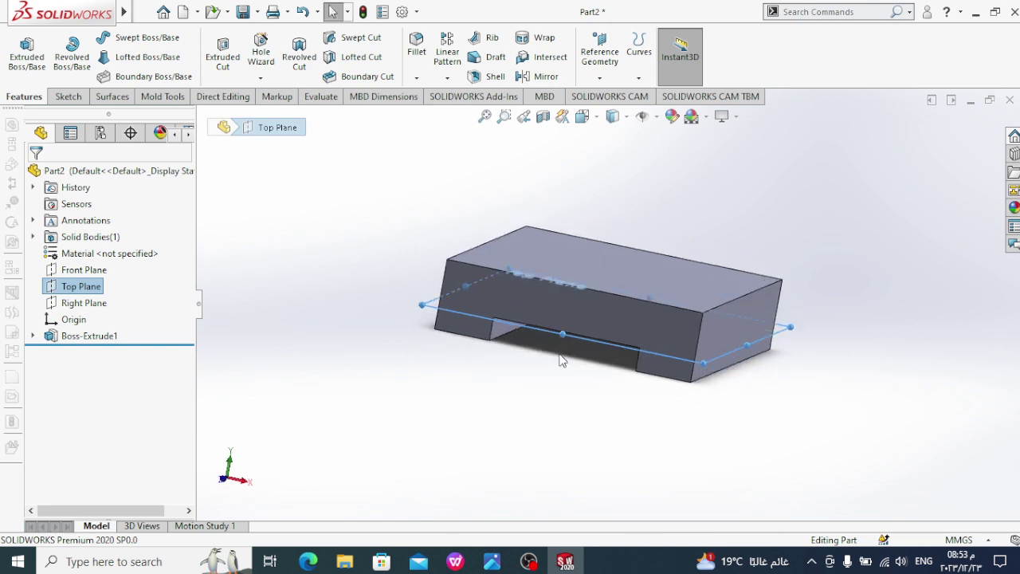
pyautogui.scroll(3, 561, 360)
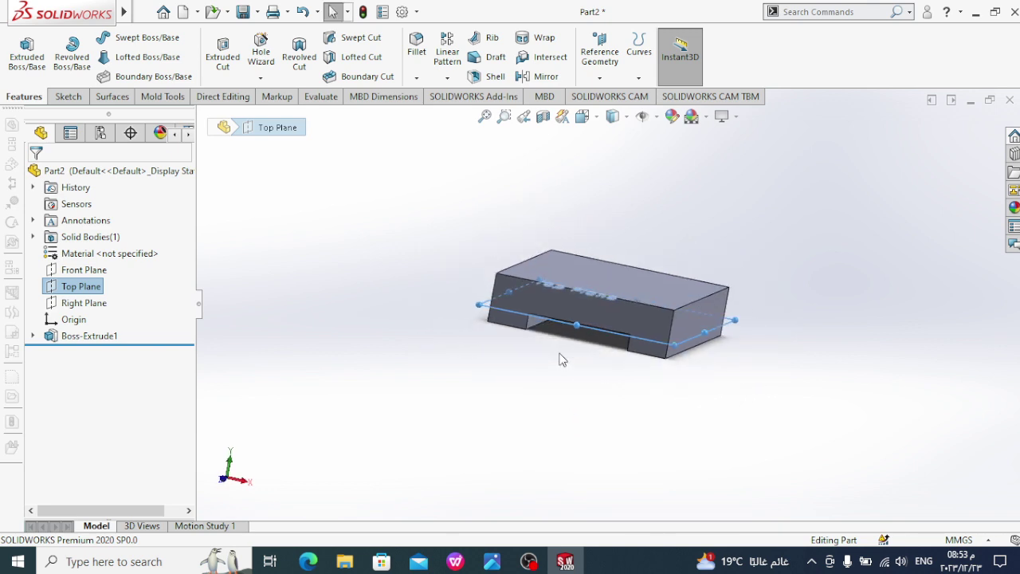
pyautogui.click(611, 70)
# - Create Plane1 parallel to the Top Plane with its offset entered as 63-5 (58 mm)
pyautogui.click(615, 98)
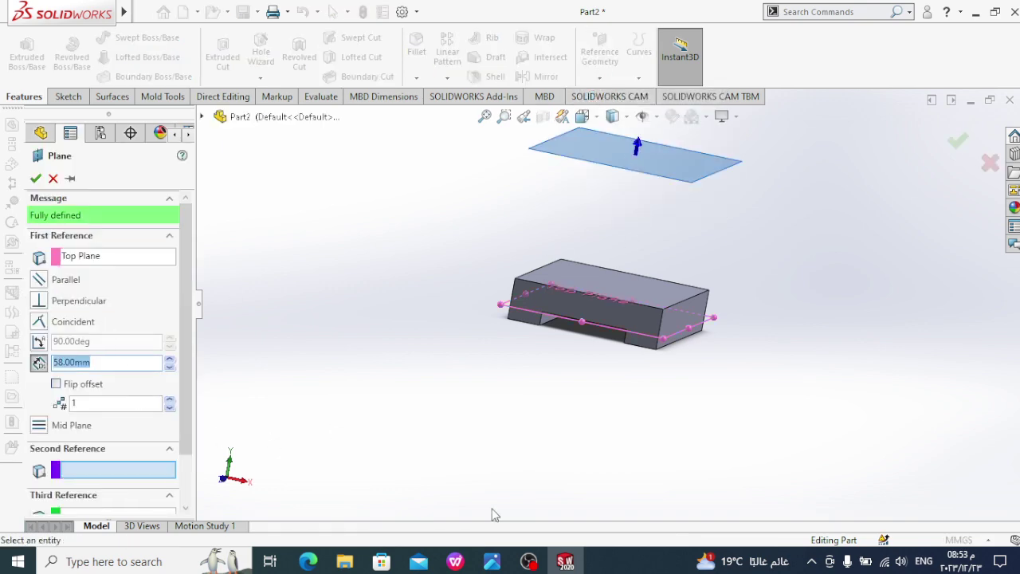
pyautogui.click(491, 561)
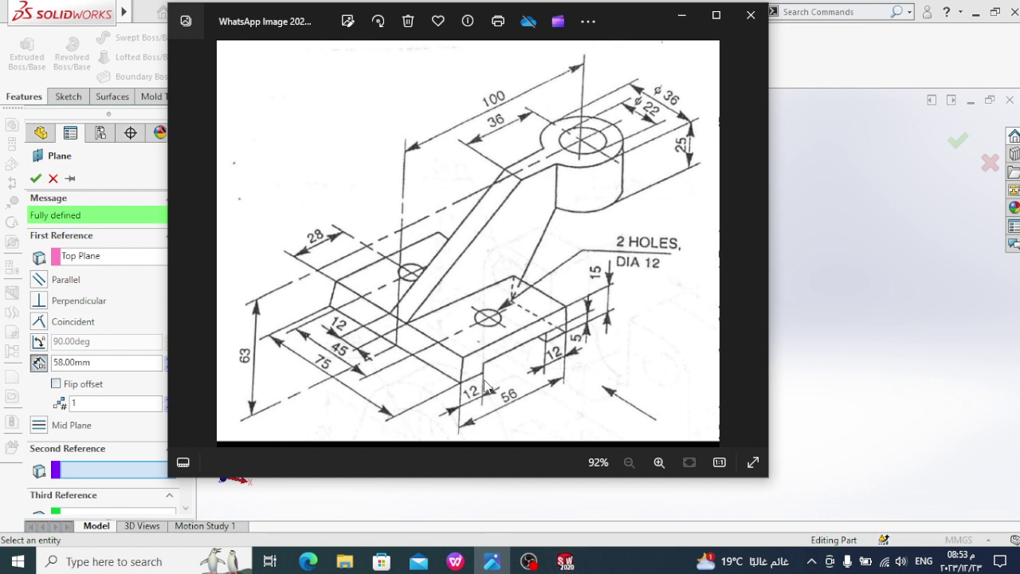
pyautogui.click(565, 562)
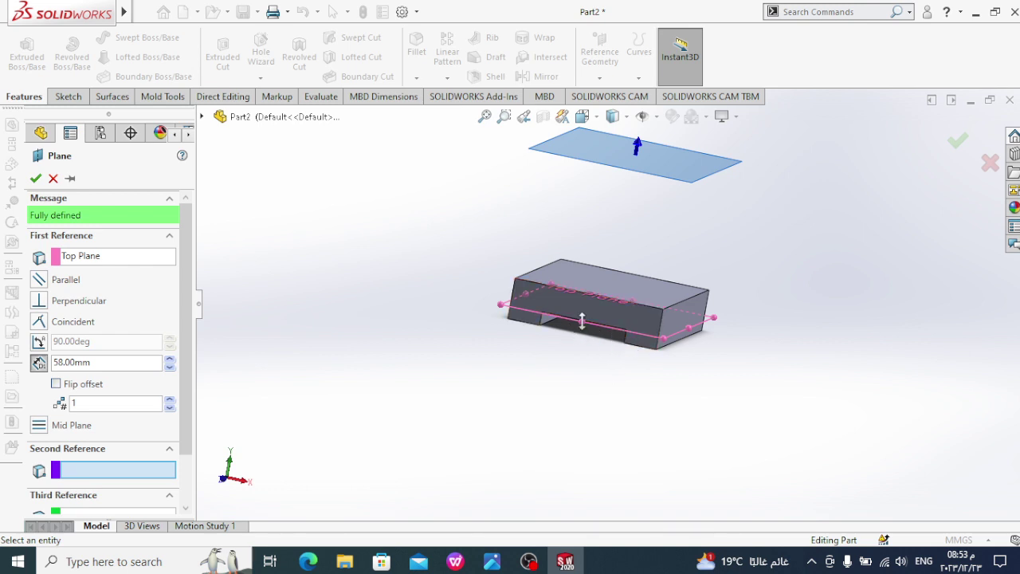
pyautogui.doubleClick(98, 363)
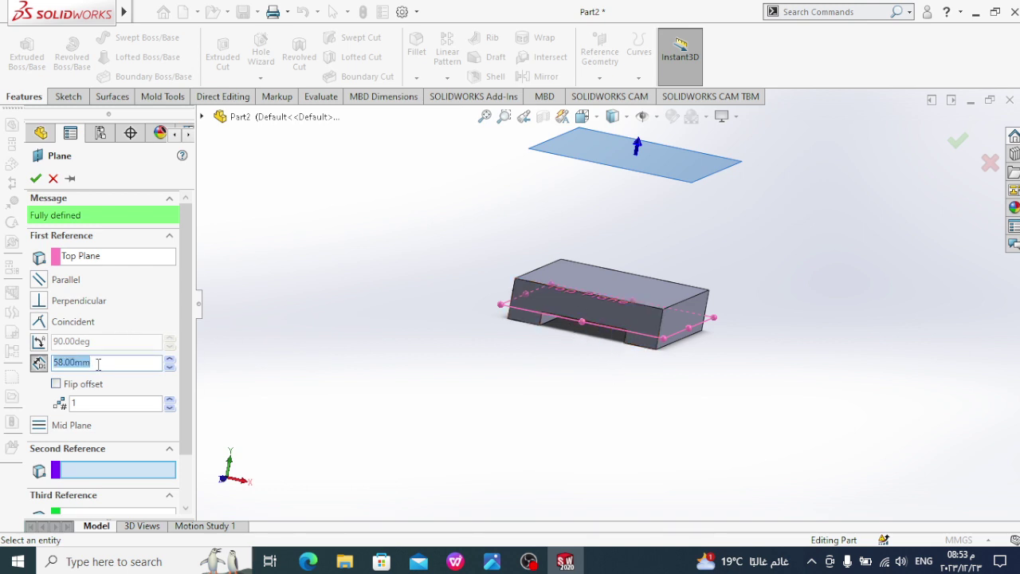
pyautogui.write('63-5')
pyautogui.press('Return')
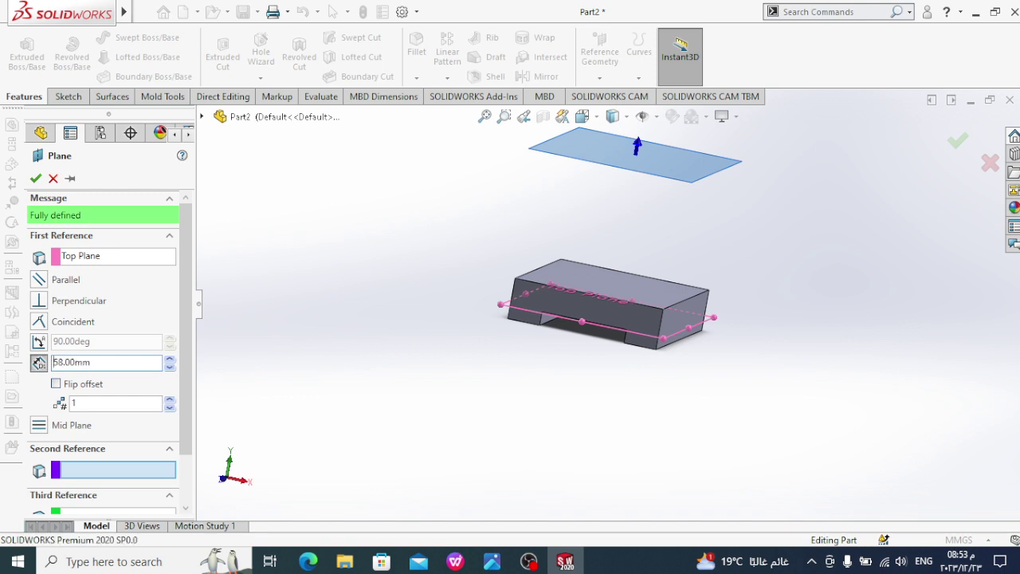
pyautogui.click(35, 177)
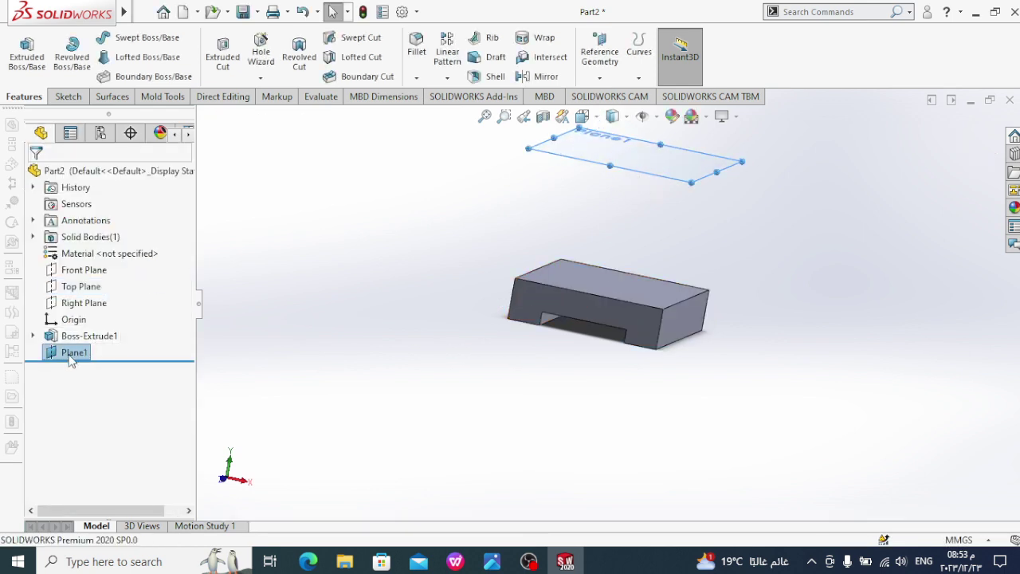
# - Turn Plane1 normal to the view and open Sketch2 on it, checking the reference drawing
pyautogui.rightClick(60, 353)
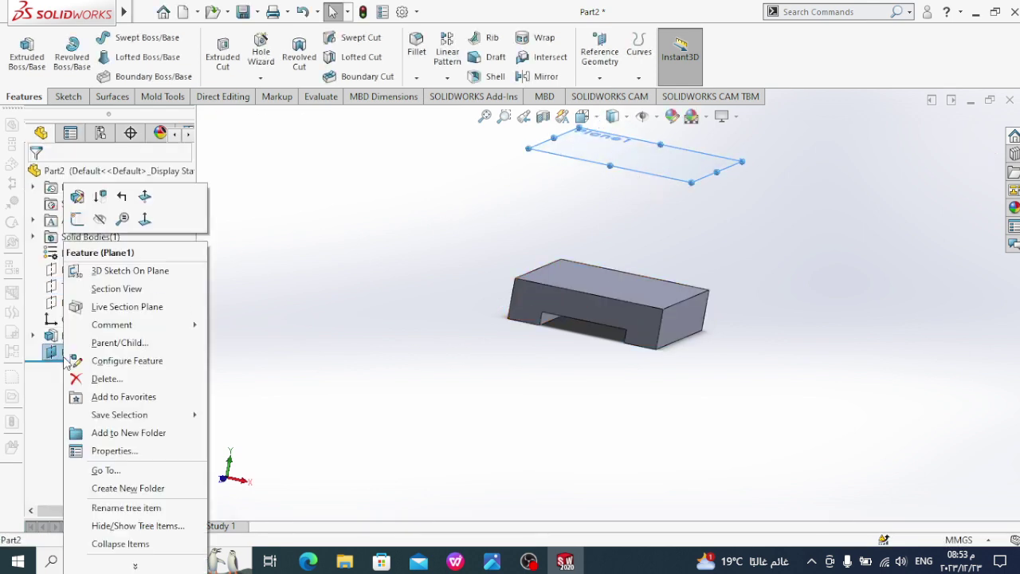
pyautogui.click(145, 220)
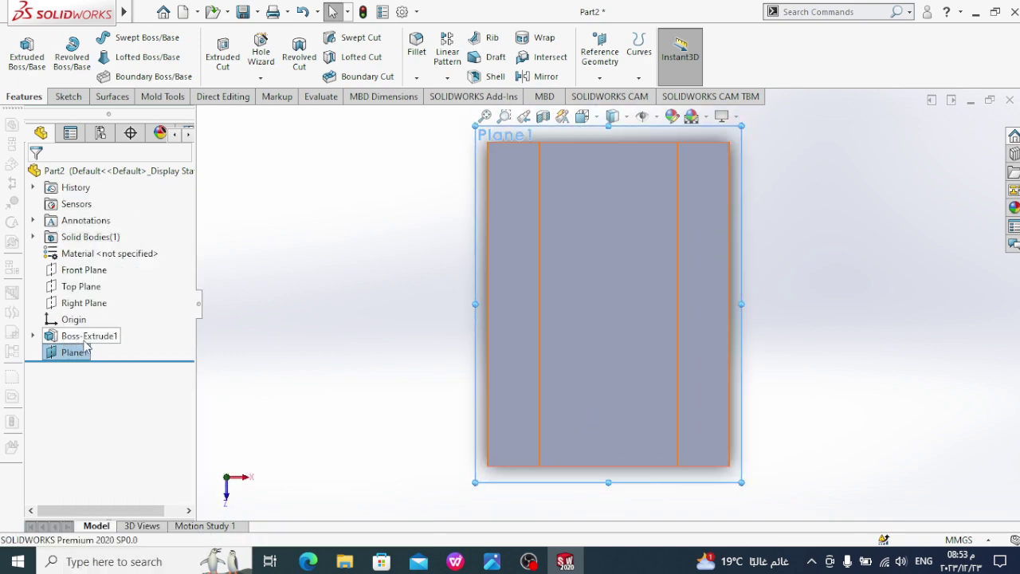
pyautogui.rightClick(77, 351)
pyautogui.click(90, 218)
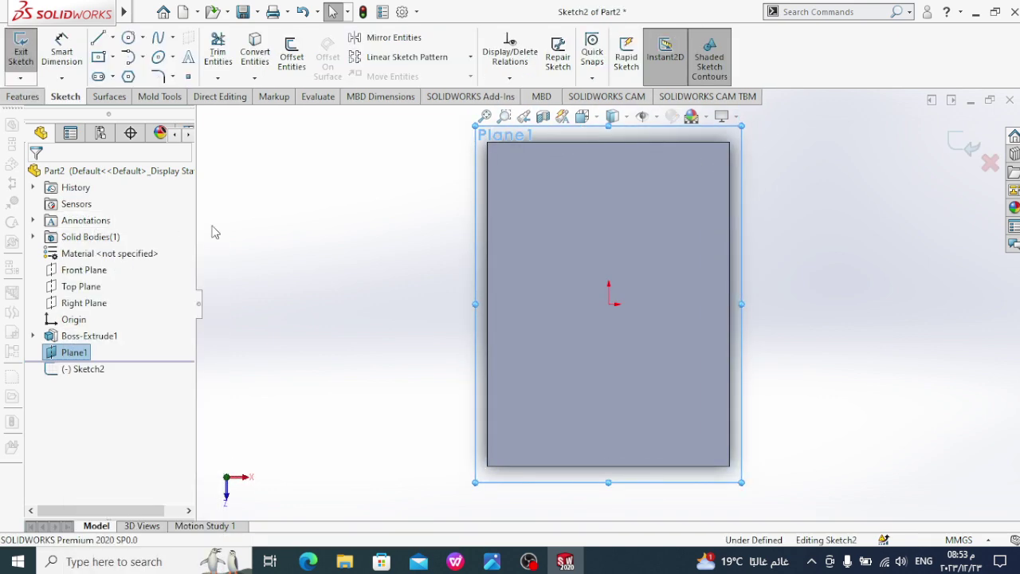
pyautogui.moveTo(283, 260); pyautogui.dragTo(284, 200, button='middle')
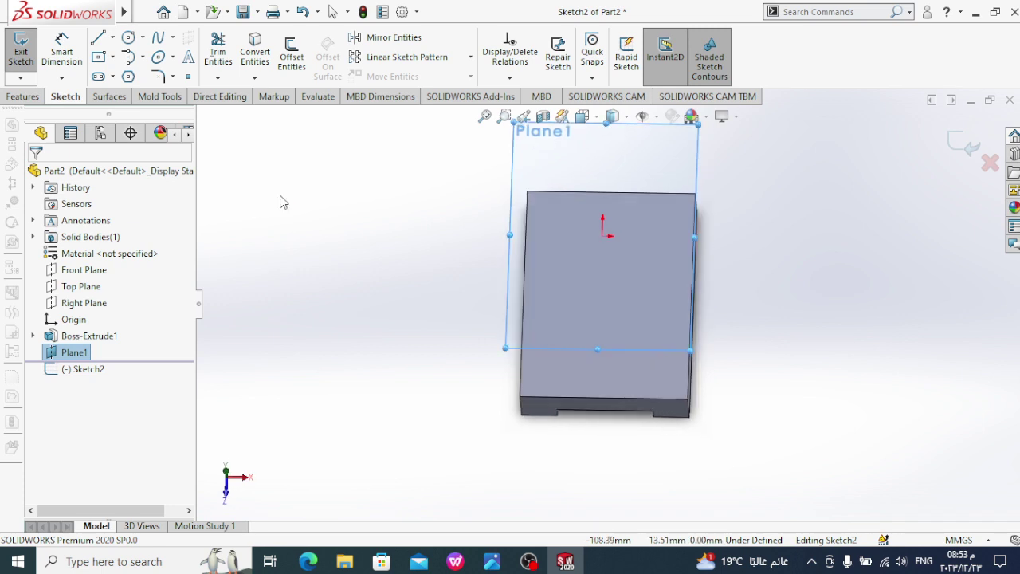
pyautogui.click(492, 563)
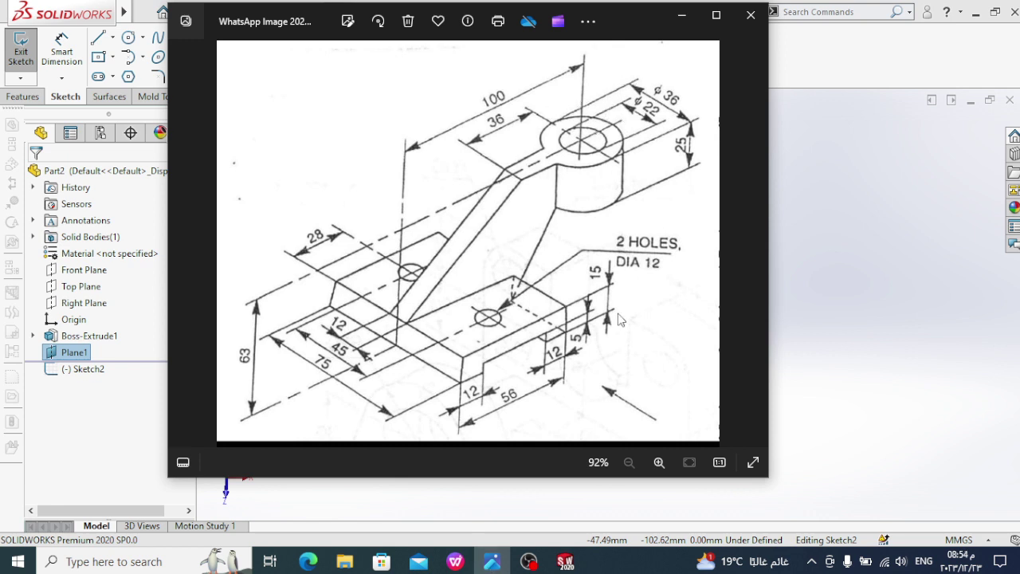
pyautogui.click(565, 562)
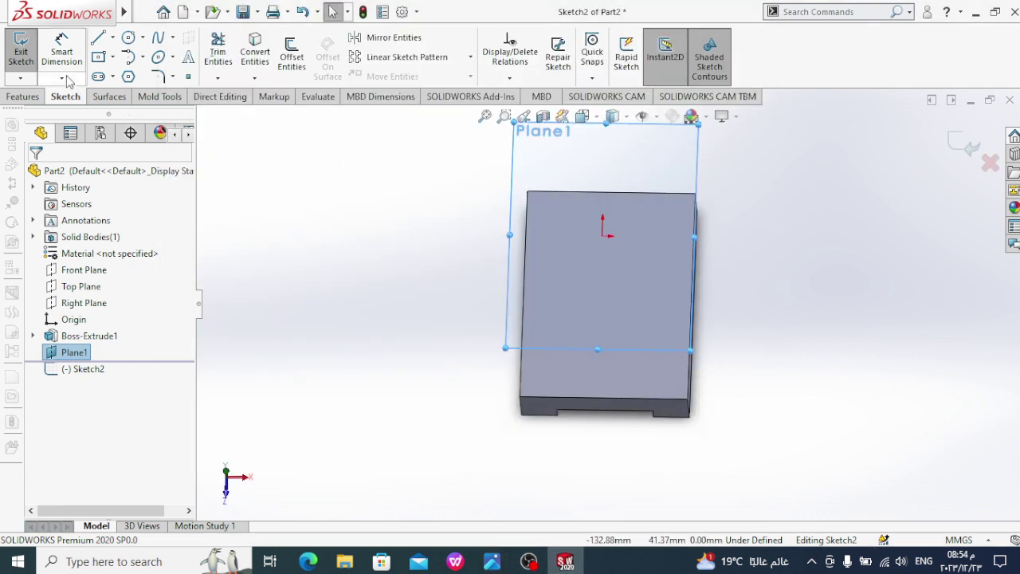
# - Draw a circle centred near the block's right edge, cancelling a stray second circle
pyautogui.click(128, 37)
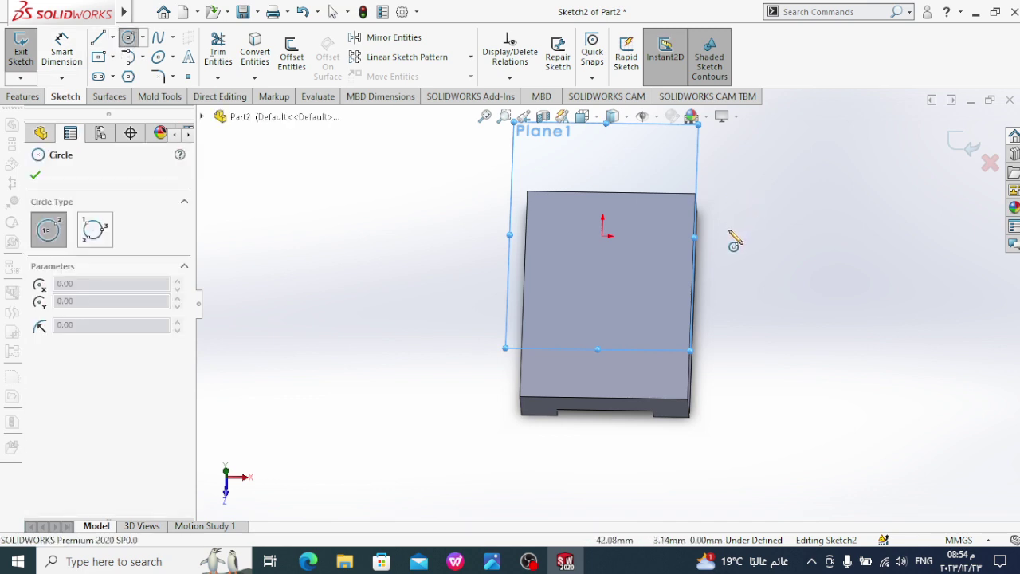
pyautogui.click(725, 225)
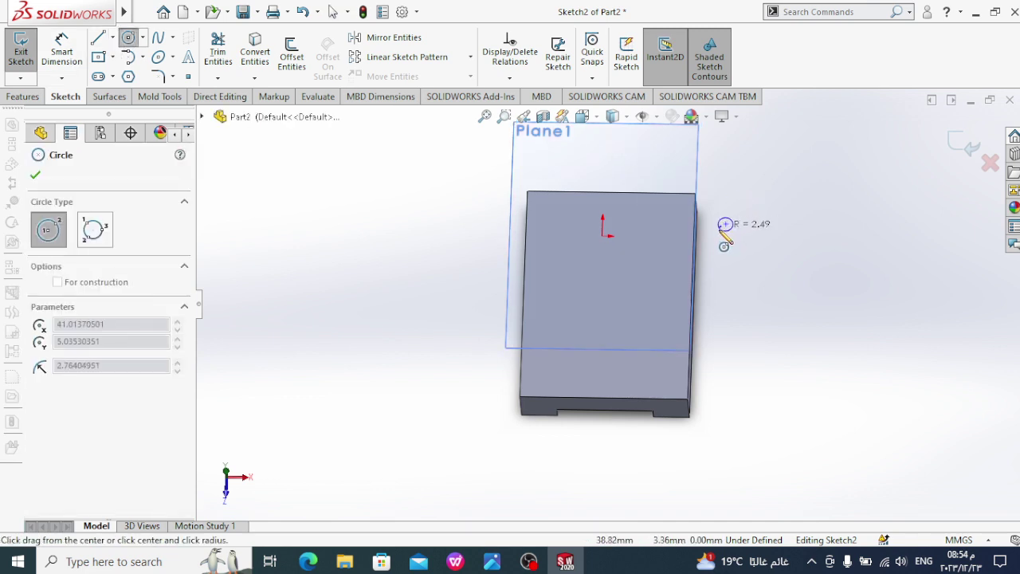
pyautogui.click(719, 278)
pyautogui.scroll(-2, 468, 195)
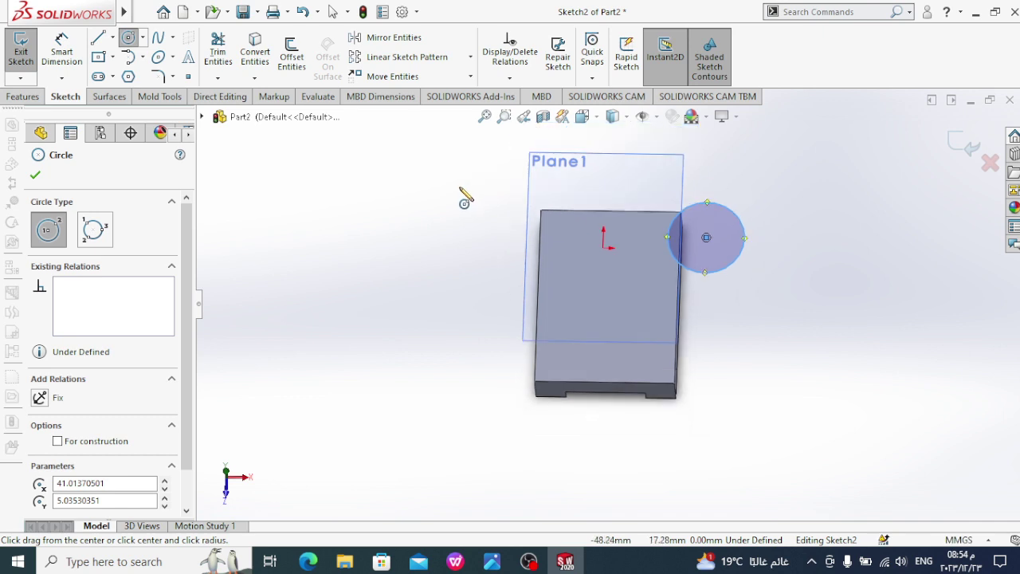
pyautogui.scroll(-1, 460, 205)
pyautogui.moveTo(417, 240)
pyautogui.mouseDown(button='middle')
pyautogui.moveTo(484, 252)
pyautogui.moveTo(398, 269)
pyautogui.mouseUp(button='middle')
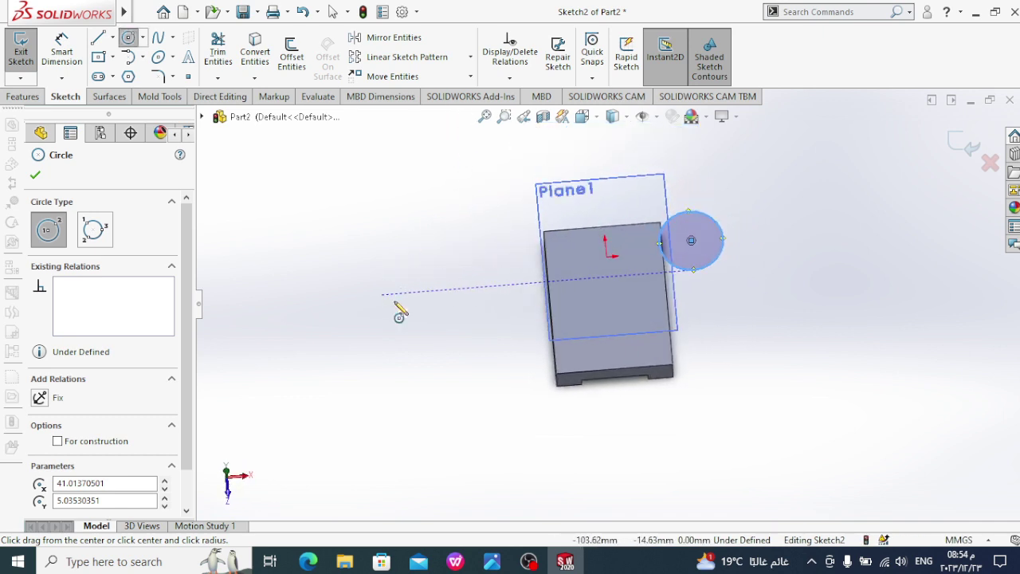
pyautogui.click(381, 236)
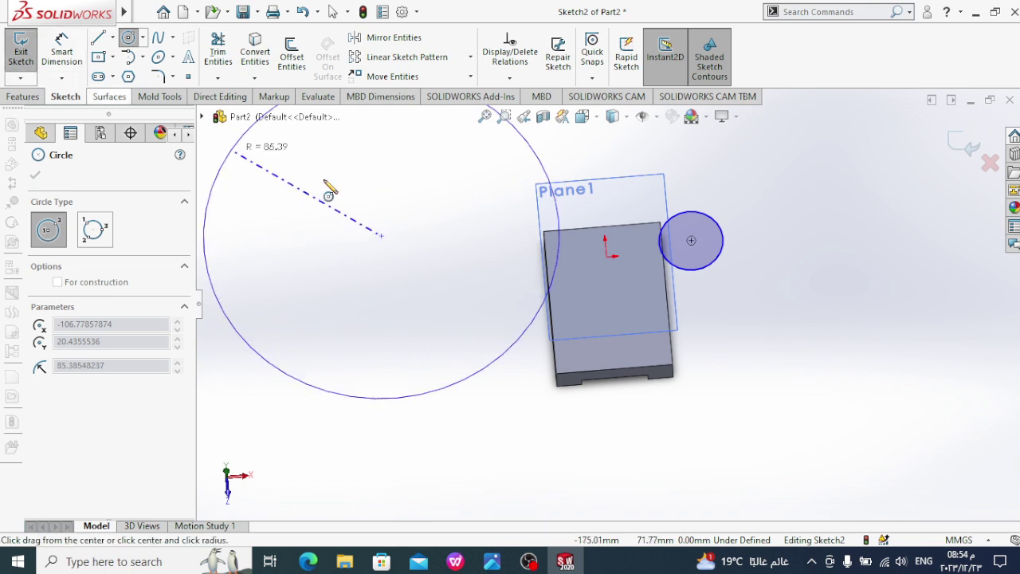
pyautogui.press('Escape')
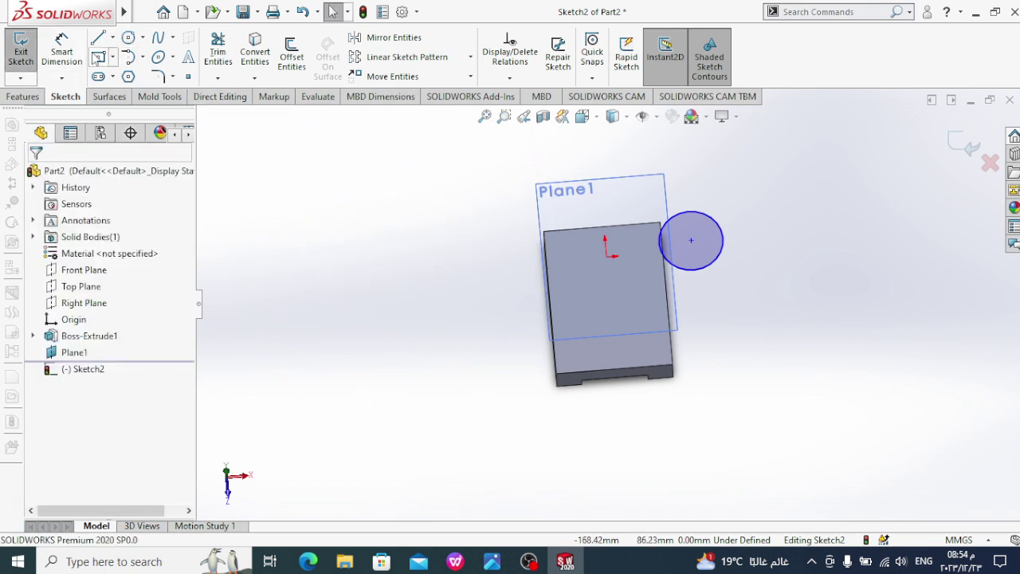
# - Dimension the circle's diameter to 36 mm
pyautogui.click(72, 50)
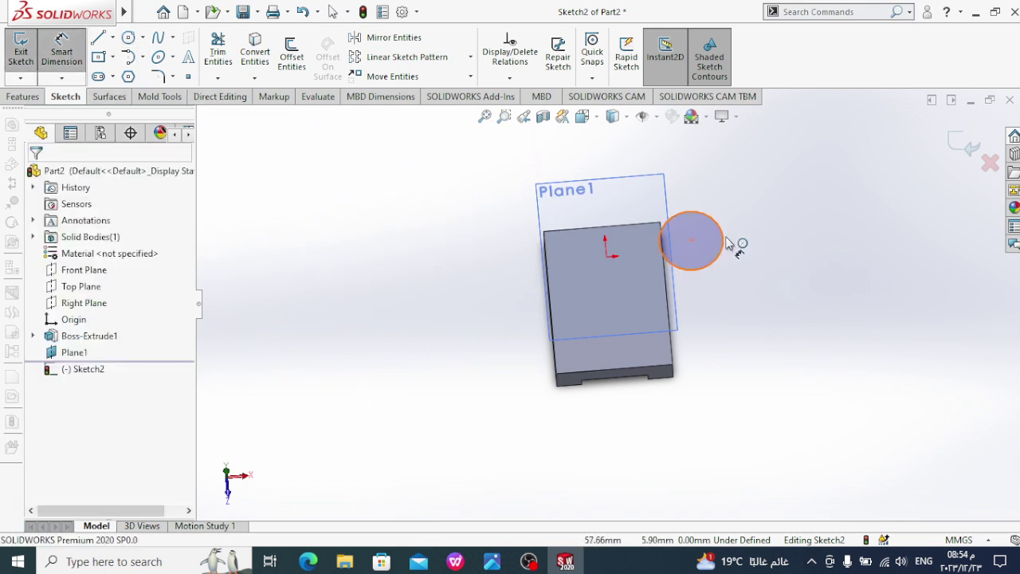
pyautogui.click(730, 244)
pyautogui.click(879, 253)
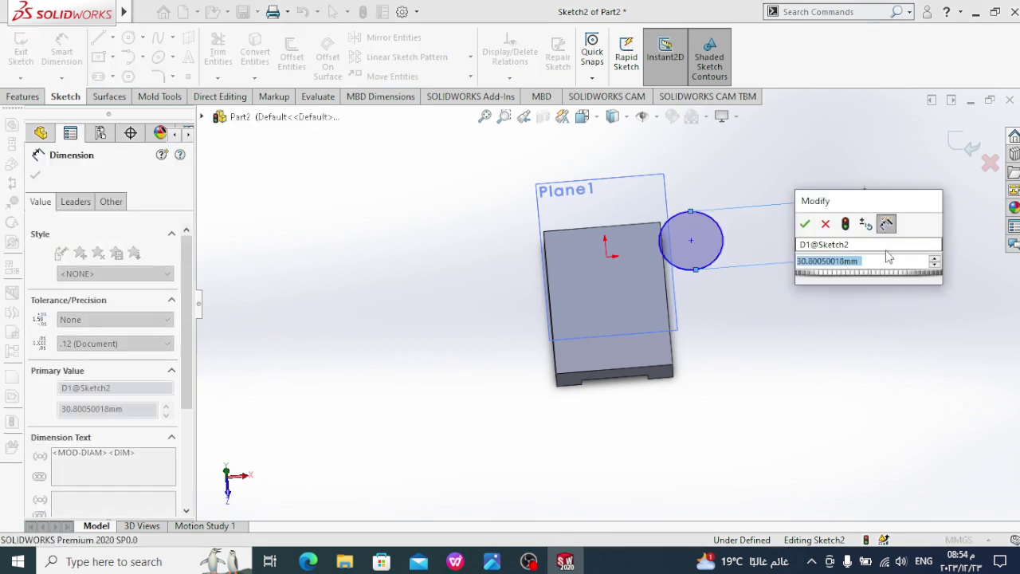
pyautogui.write('36')
pyautogui.press('Return')
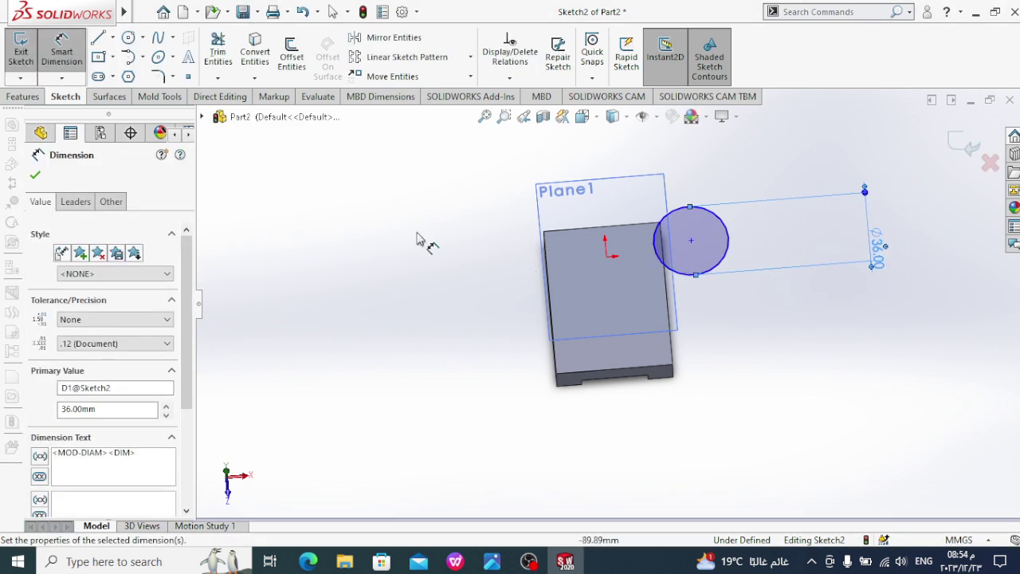
pyautogui.click(36, 177)
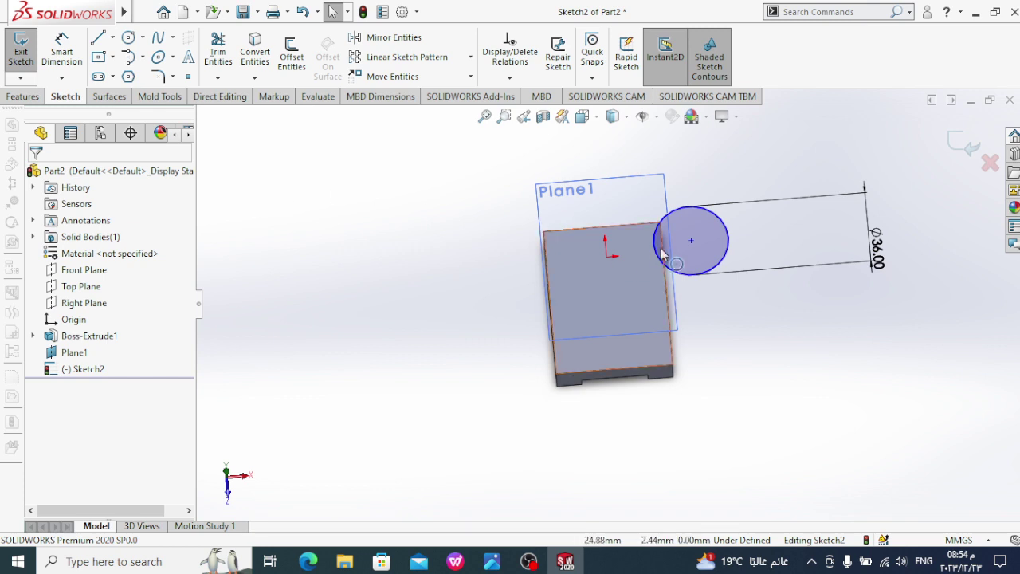
pyautogui.click(691, 241)
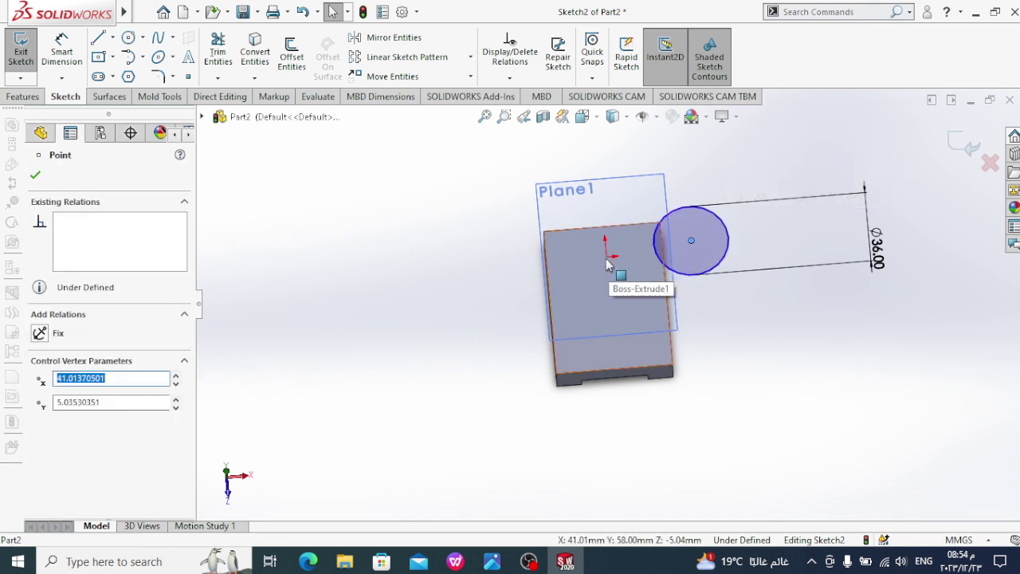
# - Make the 36 mm circle's centre horizontal with the sketch origin, viewing the sketch face-on
pyautogui.moveTo(604, 265); pyautogui.dragTo(604, 216, button='middle')
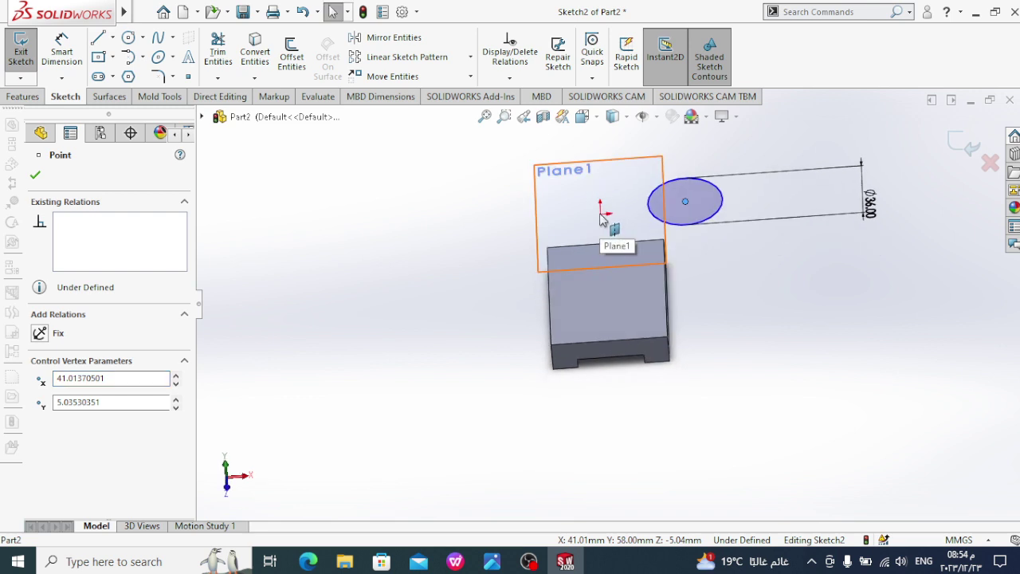
pyautogui.click(602, 222)
pyautogui.click(289, 155)
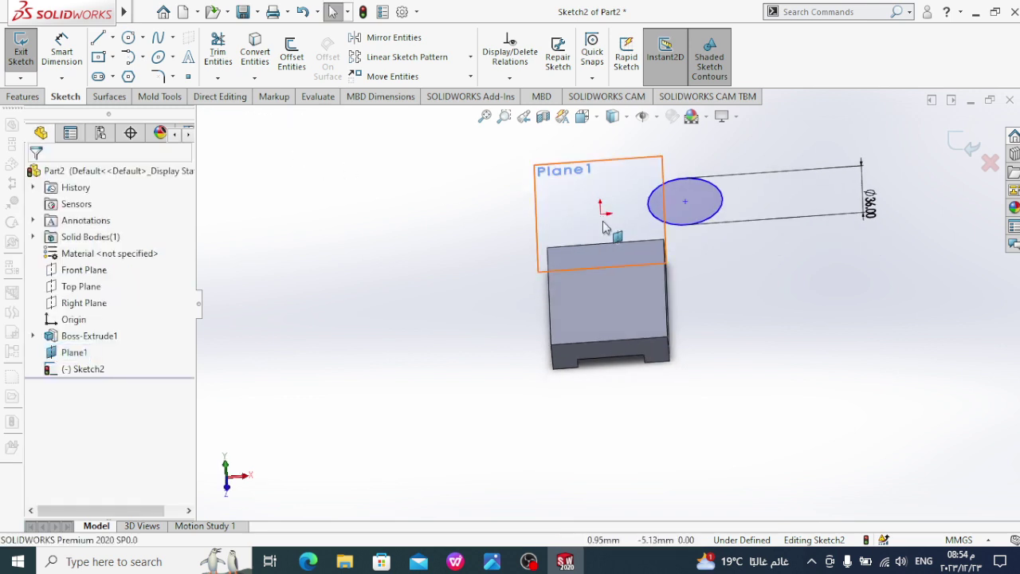
pyautogui.click(686, 209)
pyautogui.moveTo(687, 215); pyautogui.dragTo(692, 253, button='middle')
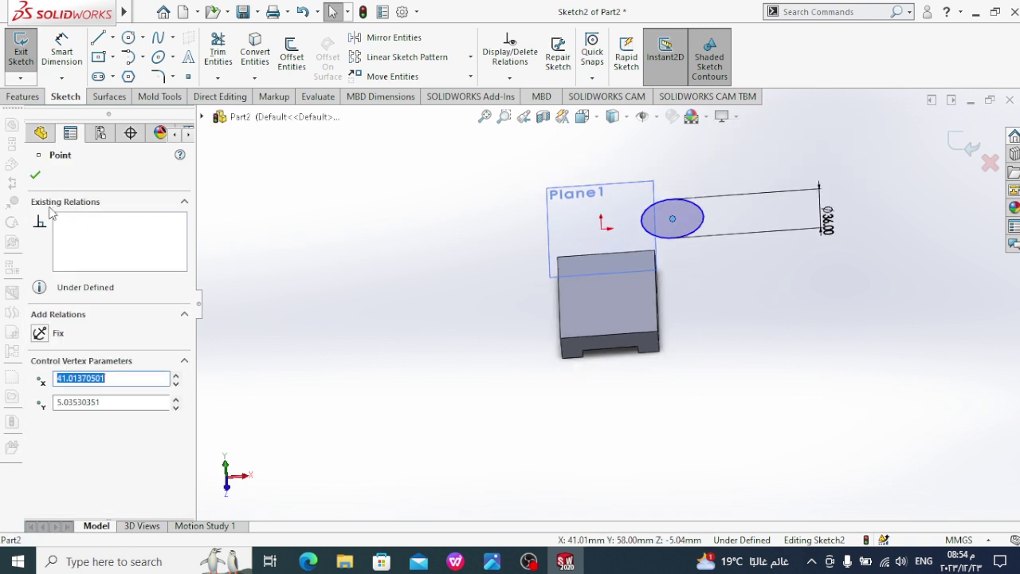
pyautogui.click(36, 176)
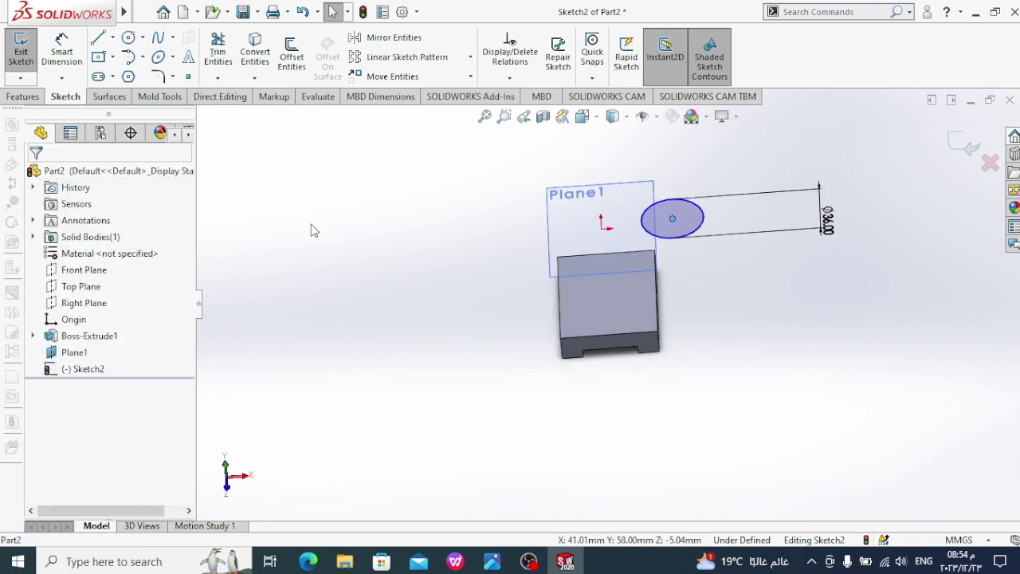
pyautogui.rightClick(108, 372)
pyautogui.click(129, 310)
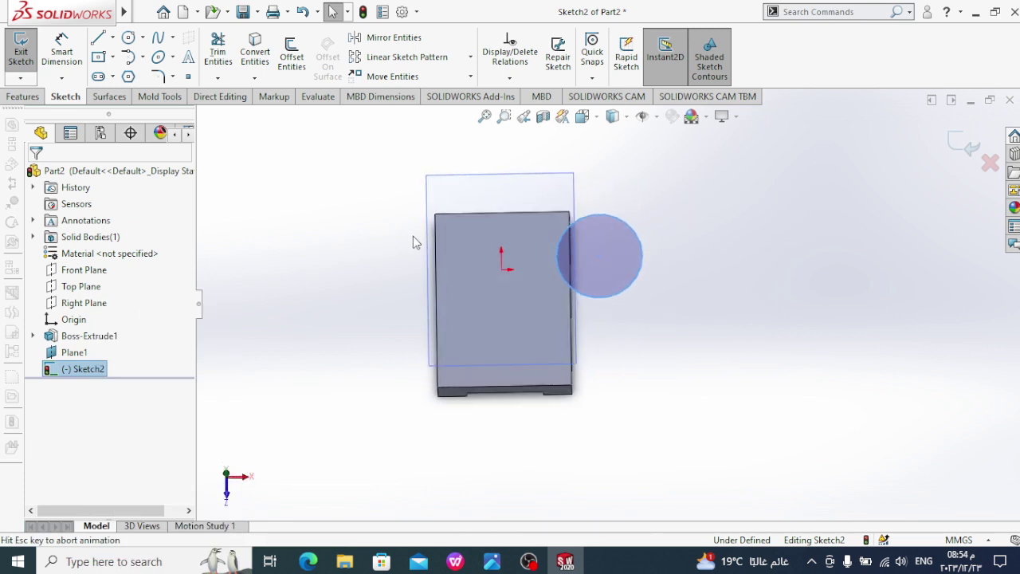
pyautogui.click(460, 305)
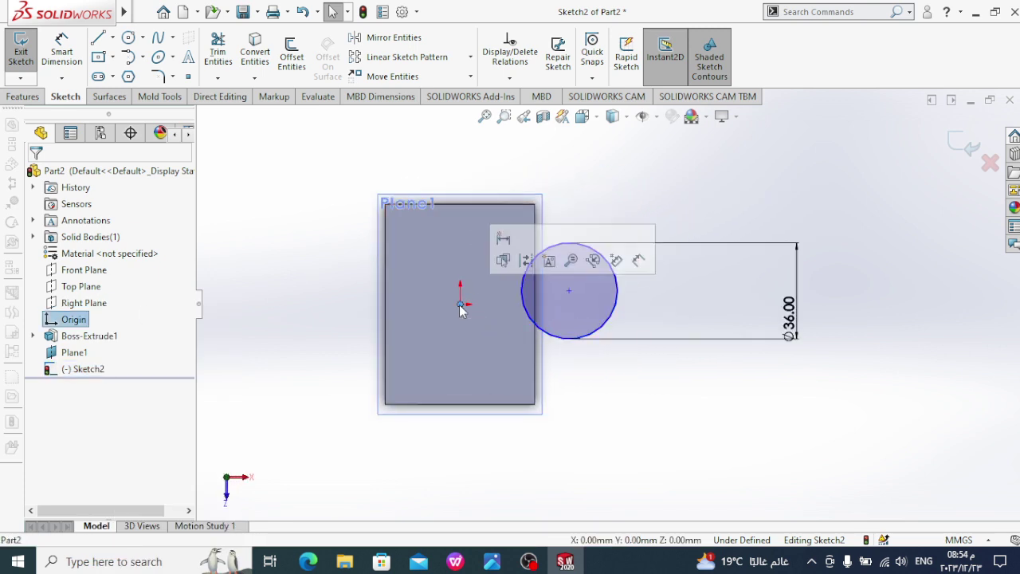
pyautogui.keyDown('ctrl'); pyautogui.click(569, 292); pyautogui.keyUp('ctrl')
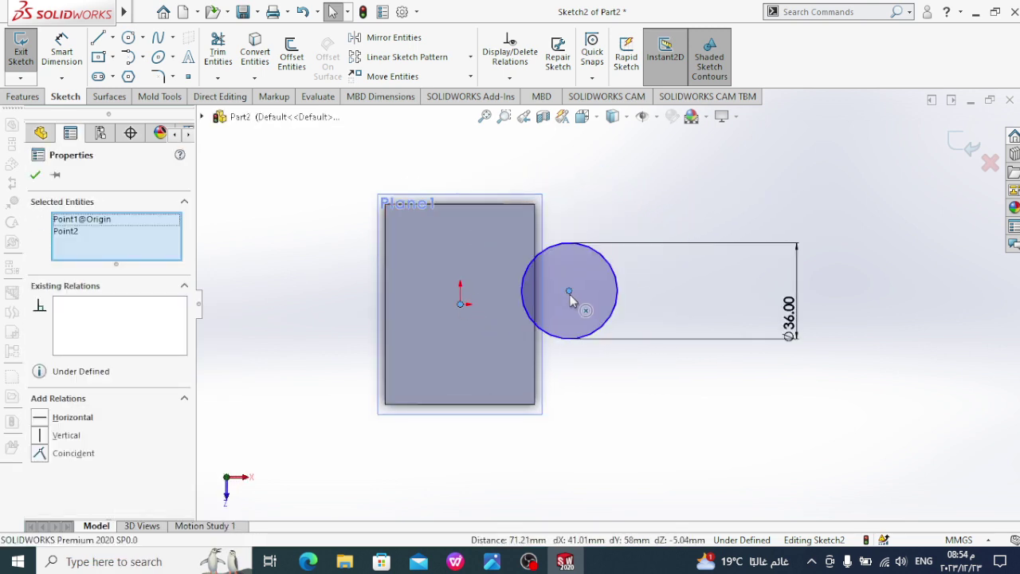
pyautogui.click(42, 421)
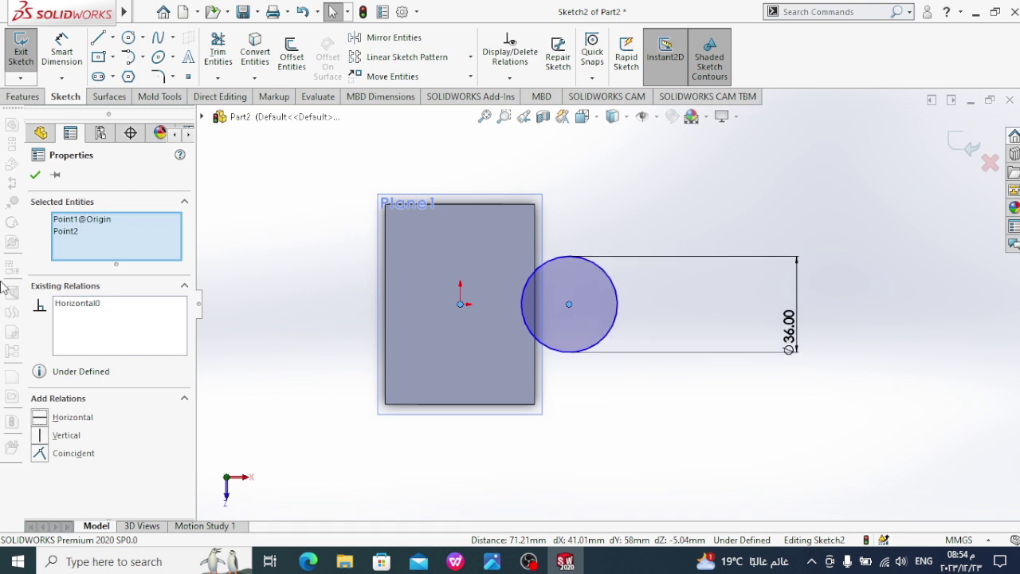
pyautogui.click(35, 174)
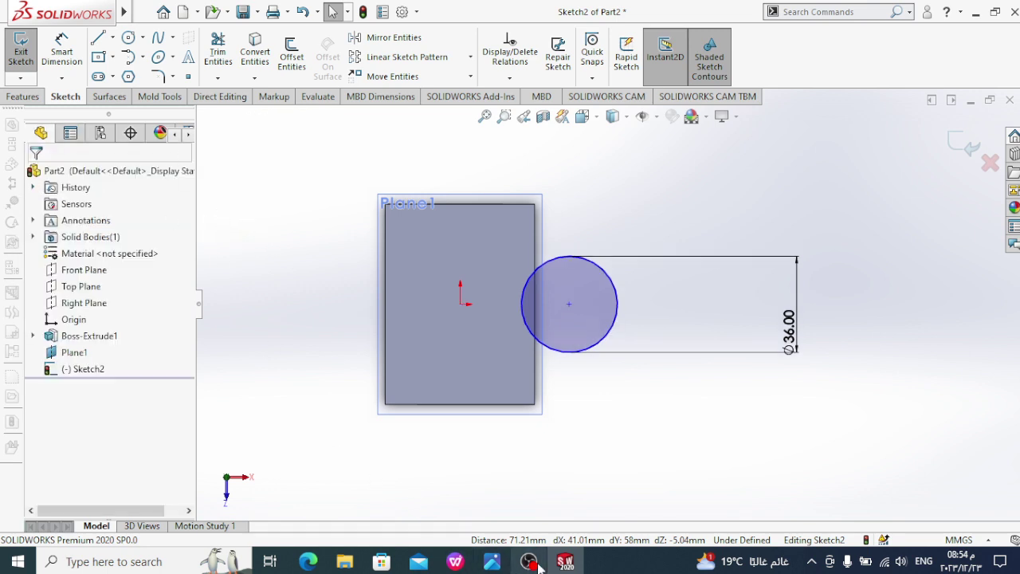
# - Dimension the circle centre 100 mm from the block's left edge
pyautogui.click(492, 562)
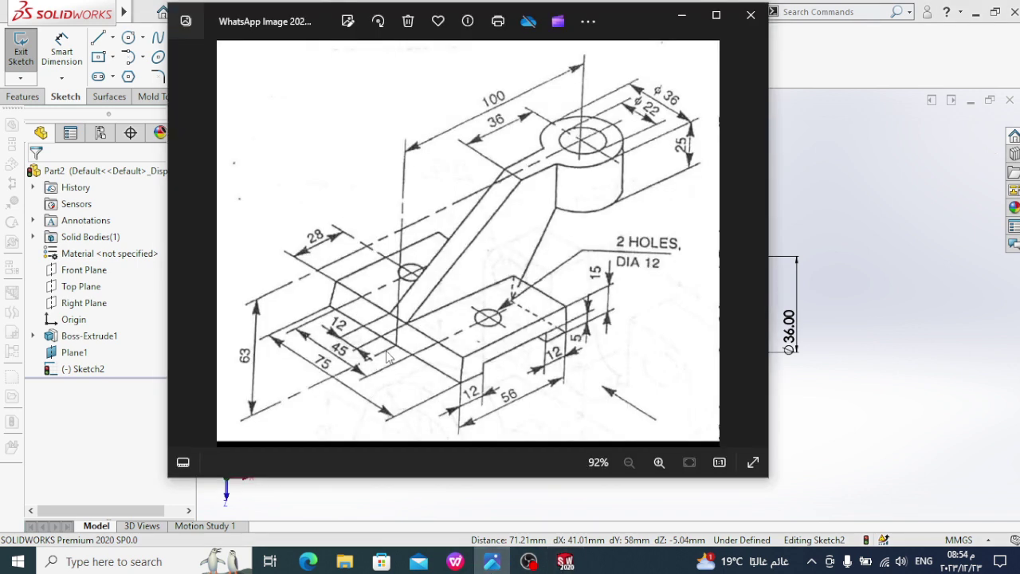
pyautogui.click(566, 562)
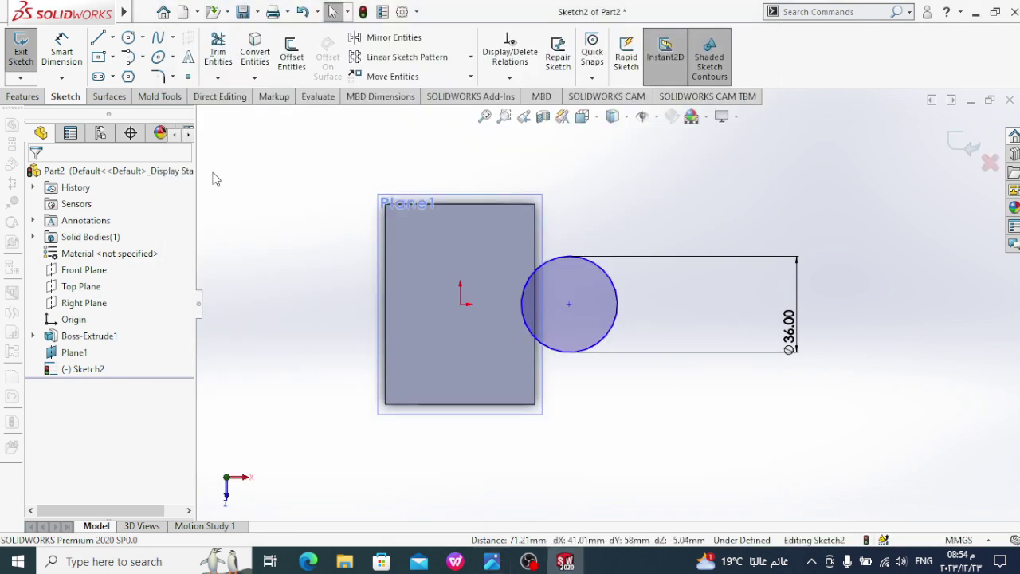
pyautogui.click(569, 305)
pyautogui.click(384, 303)
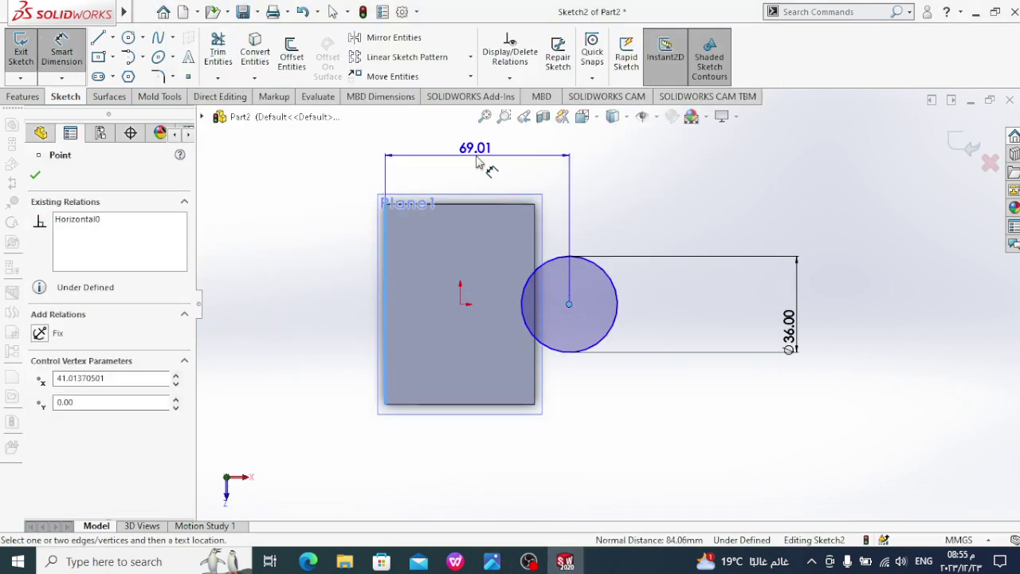
pyautogui.click(476, 155)
pyautogui.write('100')
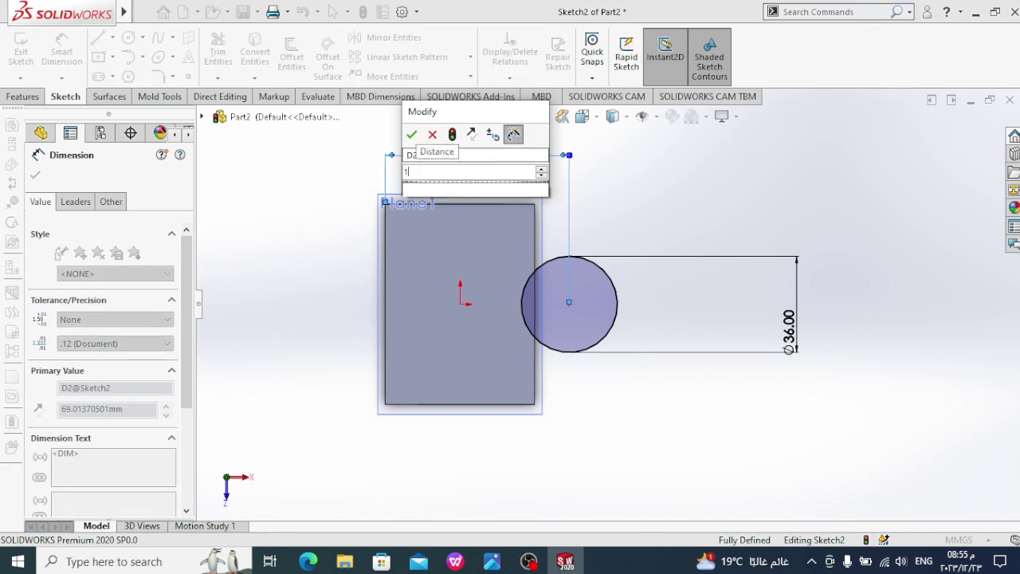
pyautogui.press('Return')
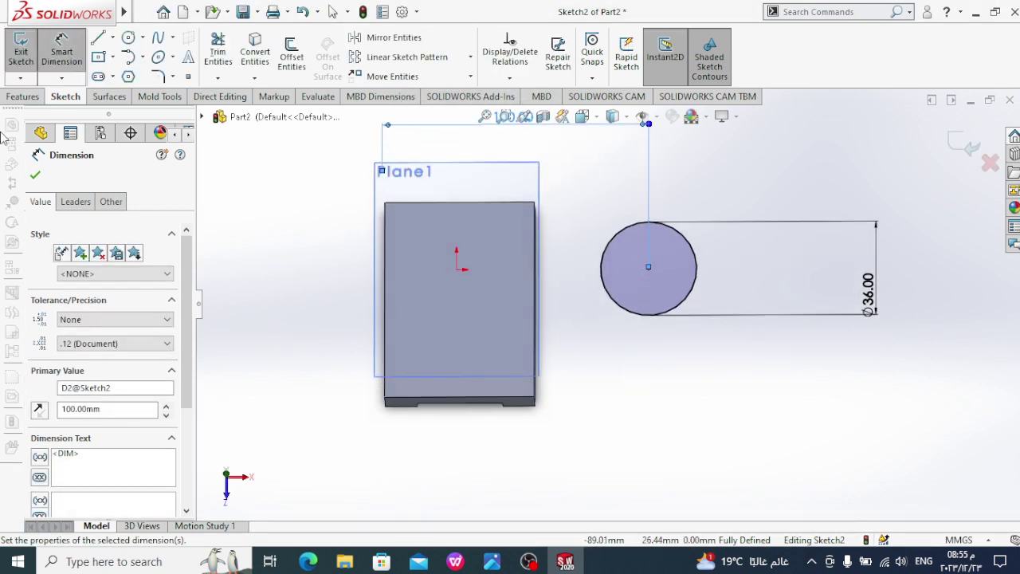
pyautogui.click(35, 176)
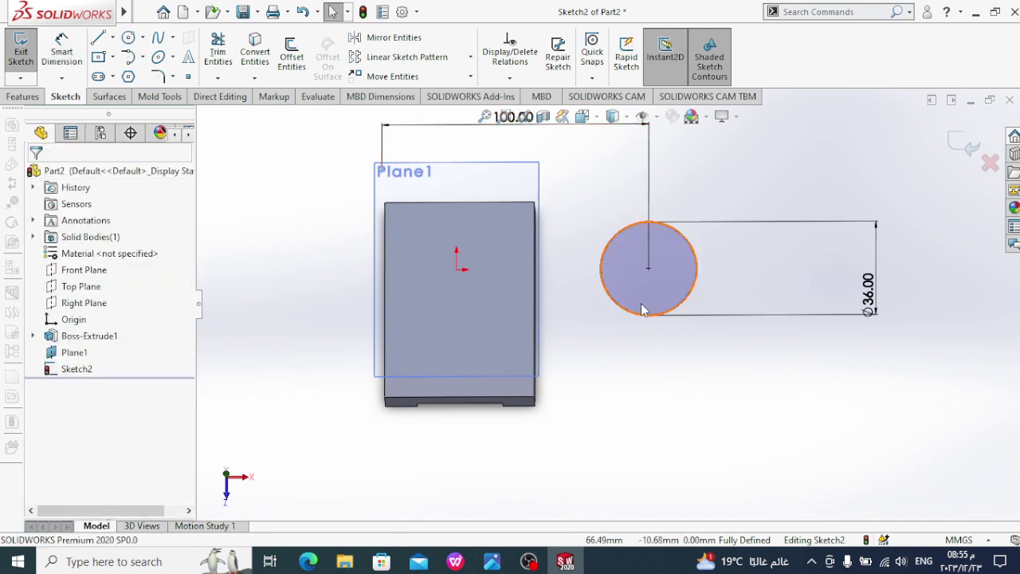
# - Exit the sketch and extrude the circle 25 mm Blind, direction reversed, into a cylinder boss
pyautogui.click(22, 50)
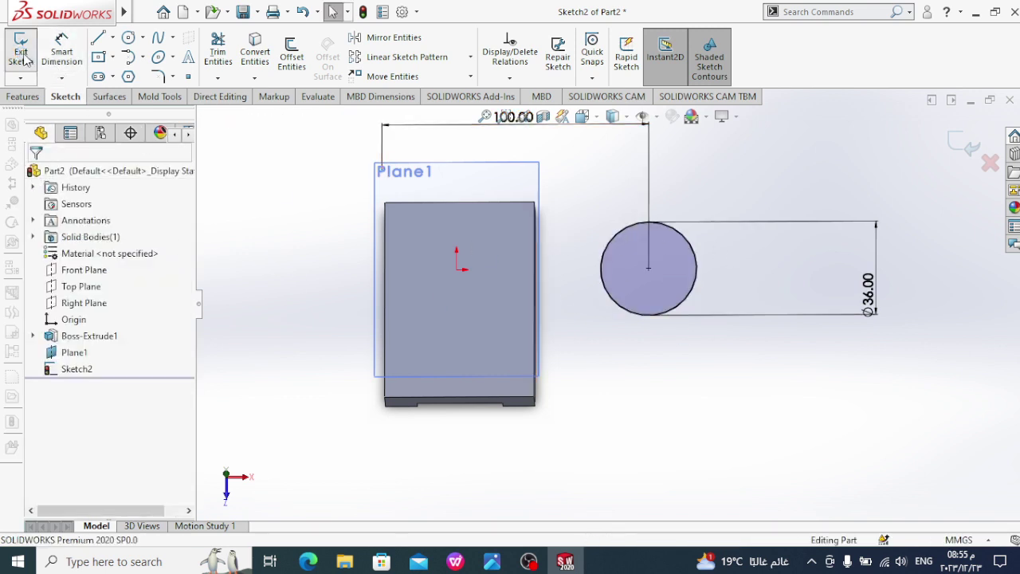
pyautogui.click(24, 52)
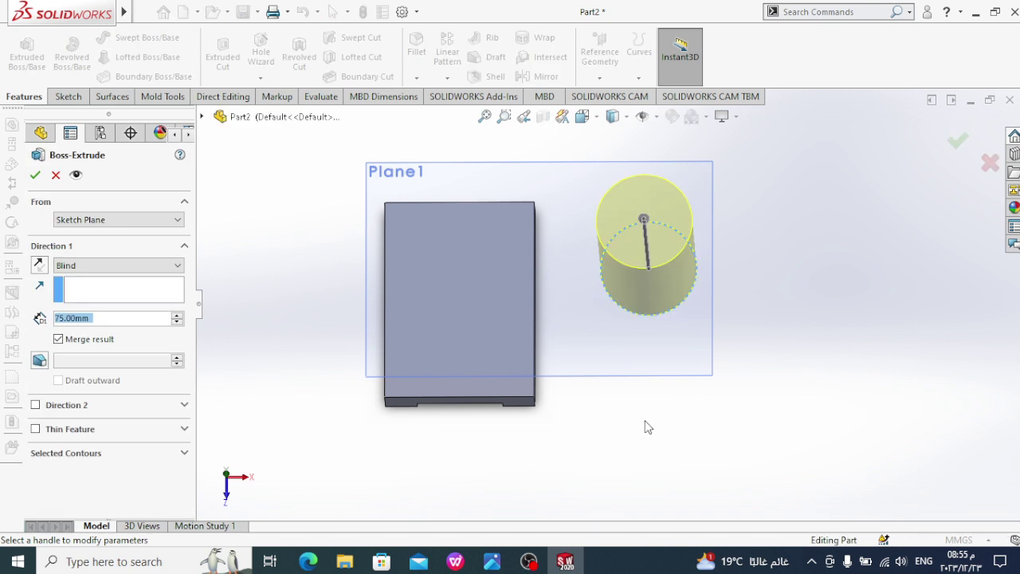
pyautogui.moveTo(638, 409); pyautogui.dragTo(652, 319, button='middle')
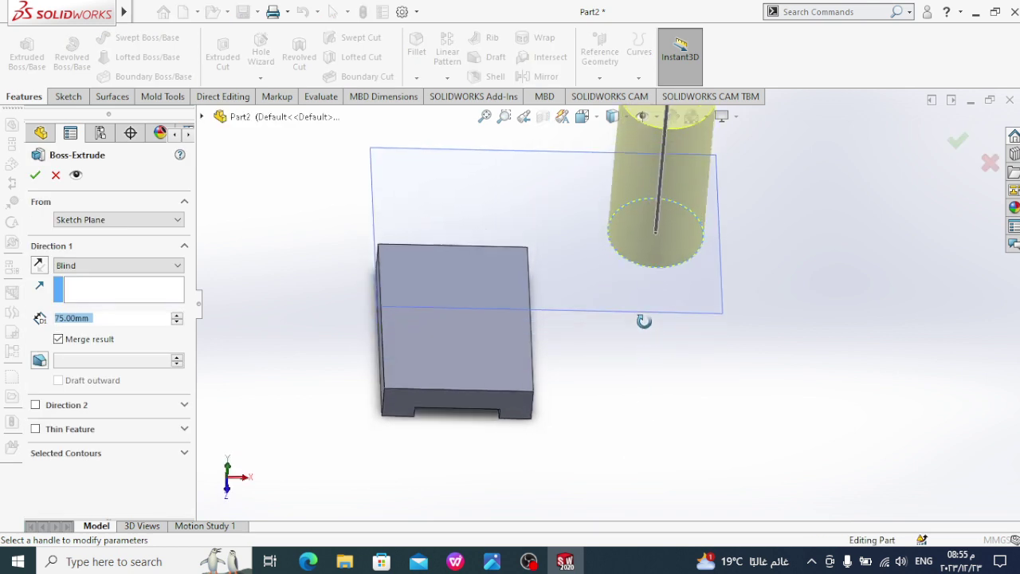
pyautogui.click(92, 265)
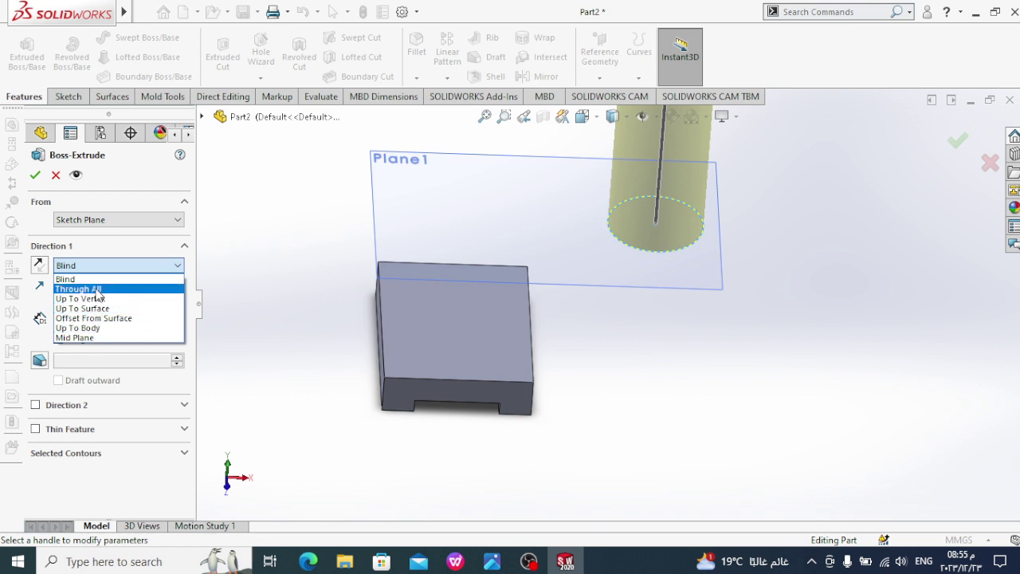
pyautogui.click(96, 279)
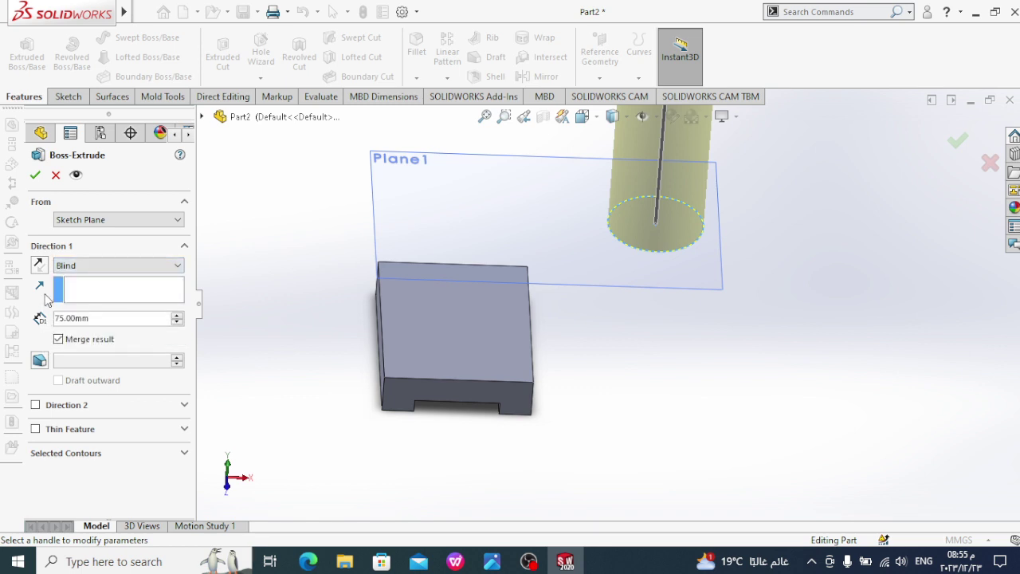
pyautogui.click(38, 267)
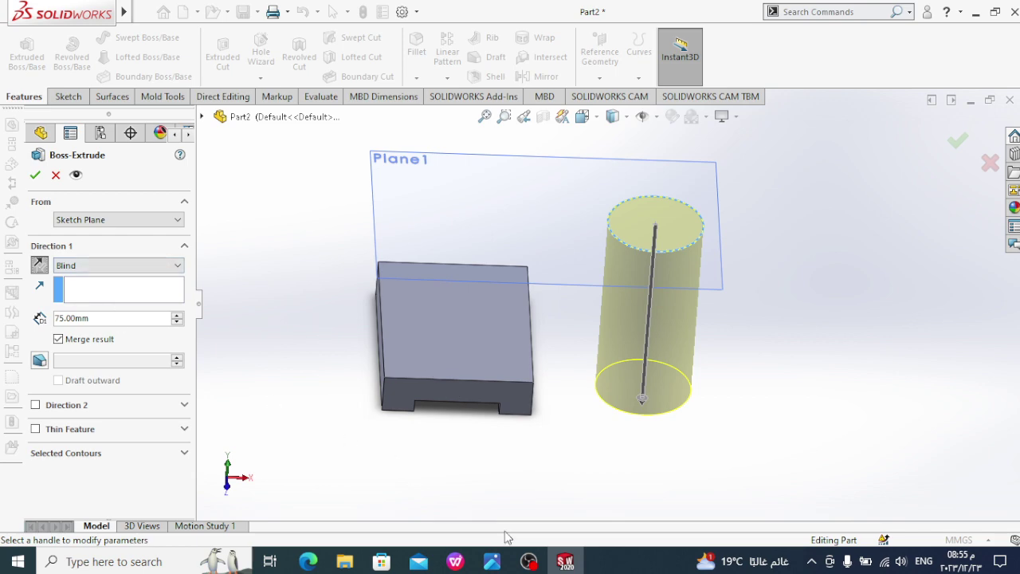
pyautogui.click(492, 561)
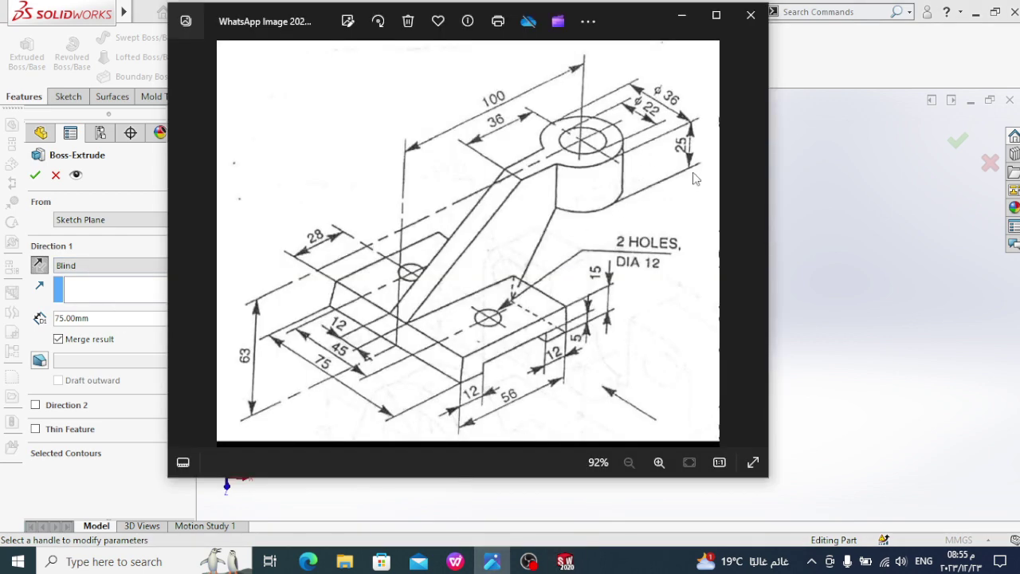
pyautogui.click(632, 490)
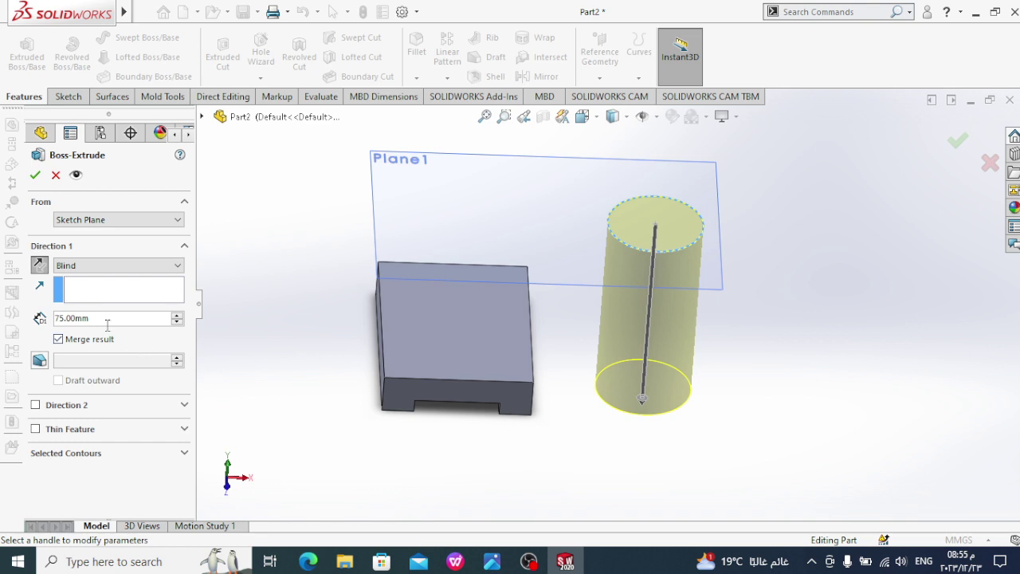
pyautogui.write('25')
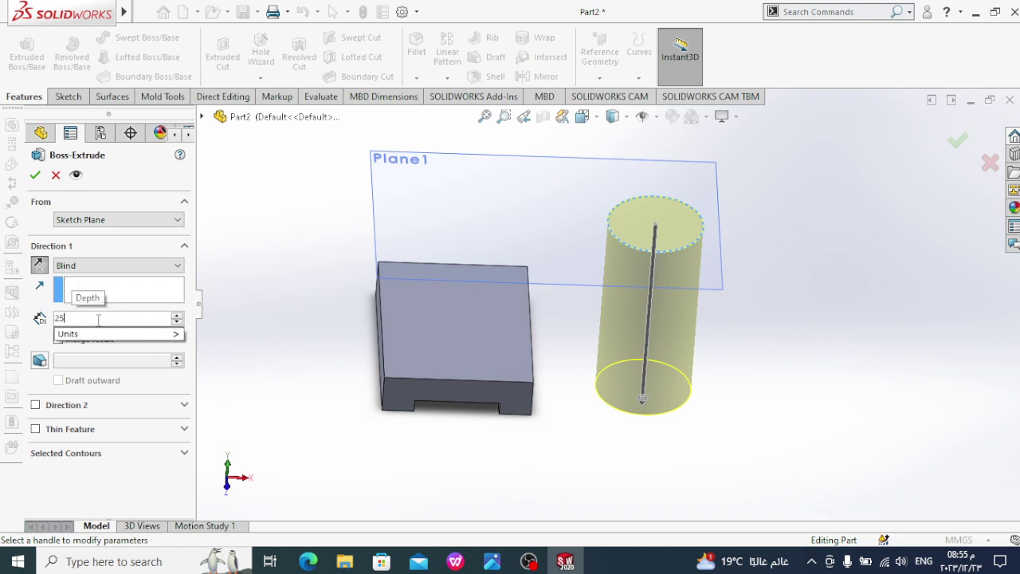
pyautogui.press('Return')
pyautogui.click(35, 174)
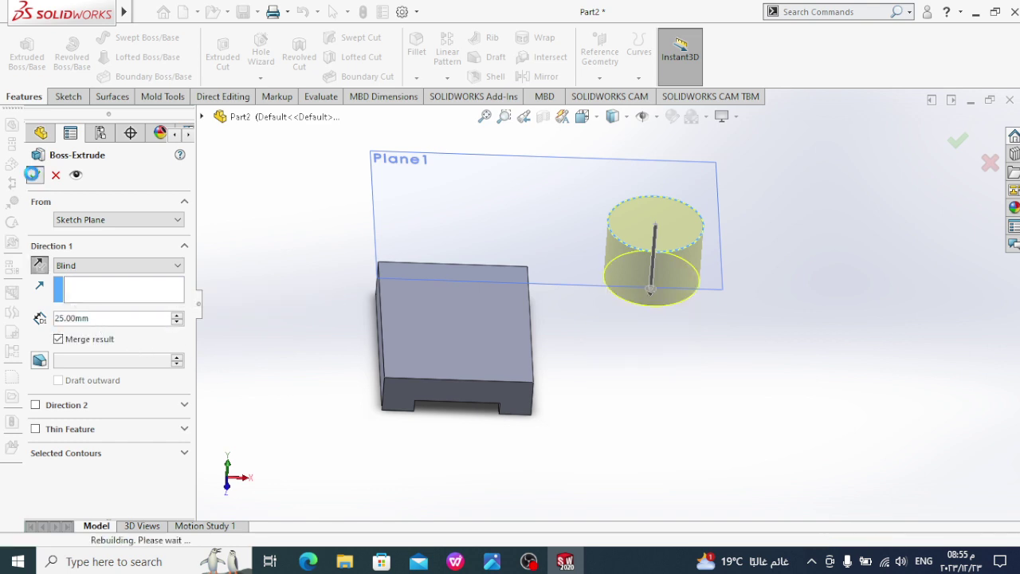
pyautogui.click(666, 230)
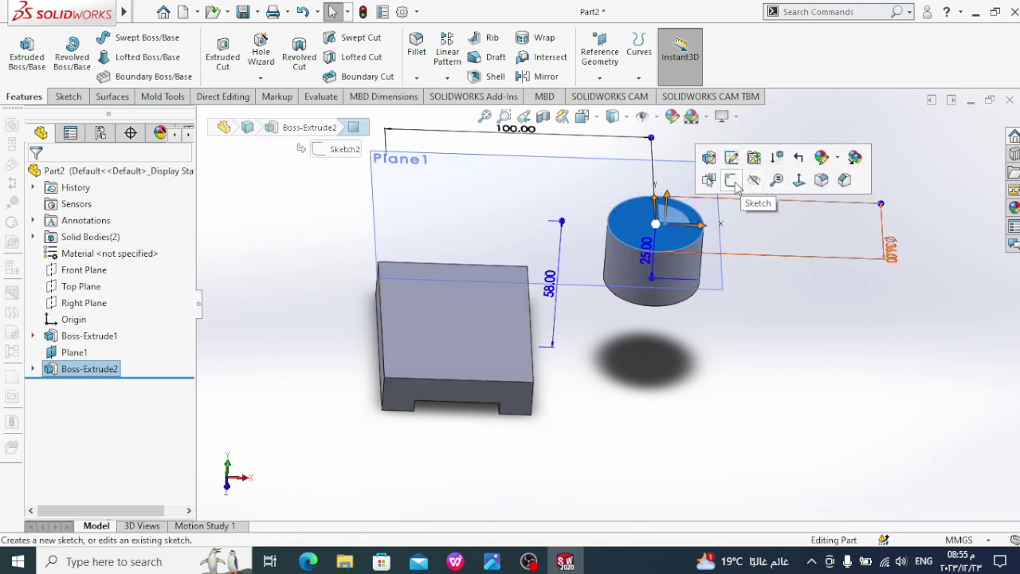
# - Start a sketch on the boss's top face, view it normal, and draw a concentric circle
pyautogui.click(733, 183)
pyautogui.rightClick(680, 230)
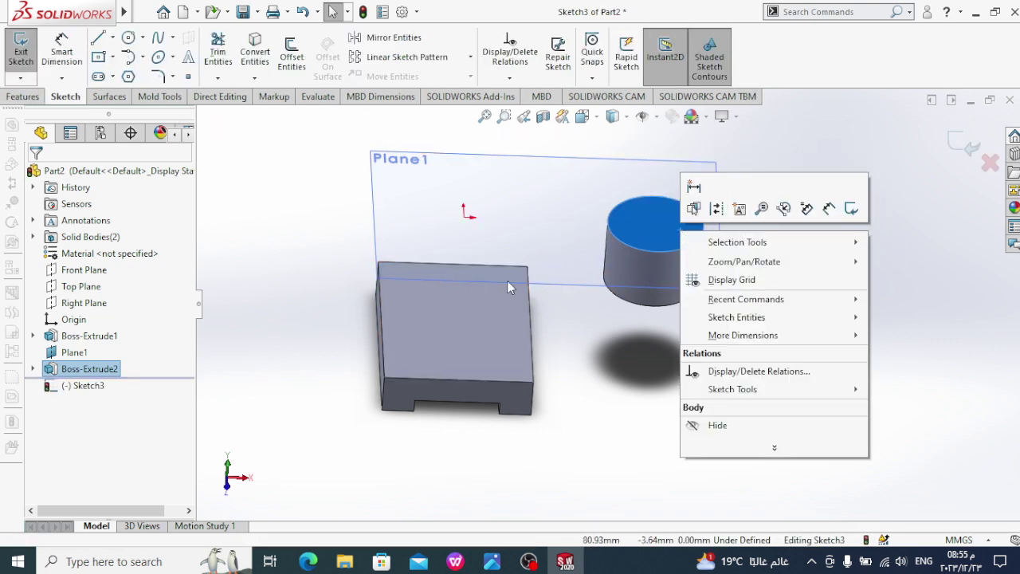
pyautogui.click(113, 386)
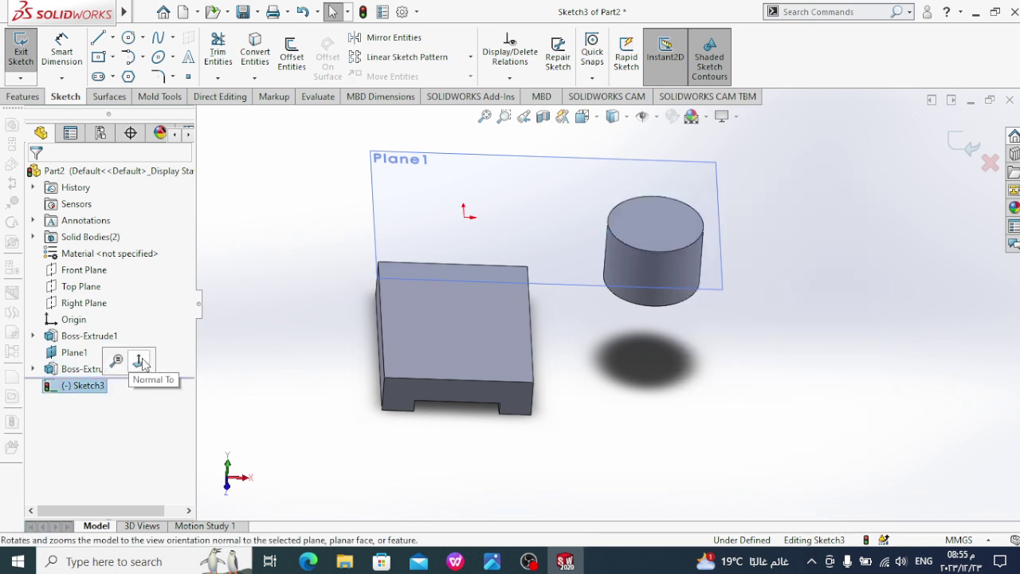
pyautogui.click(141, 362)
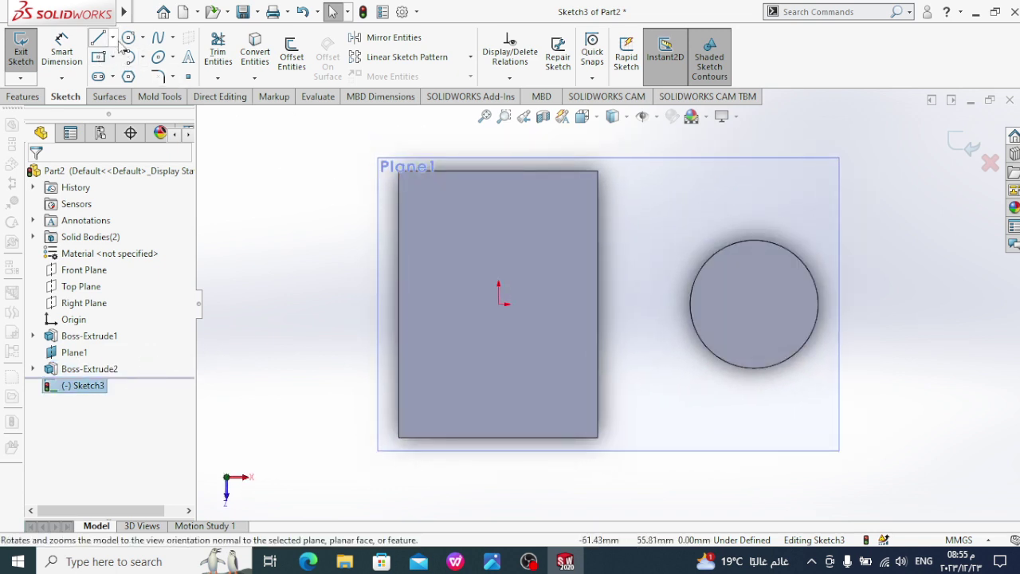
pyautogui.click(128, 37)
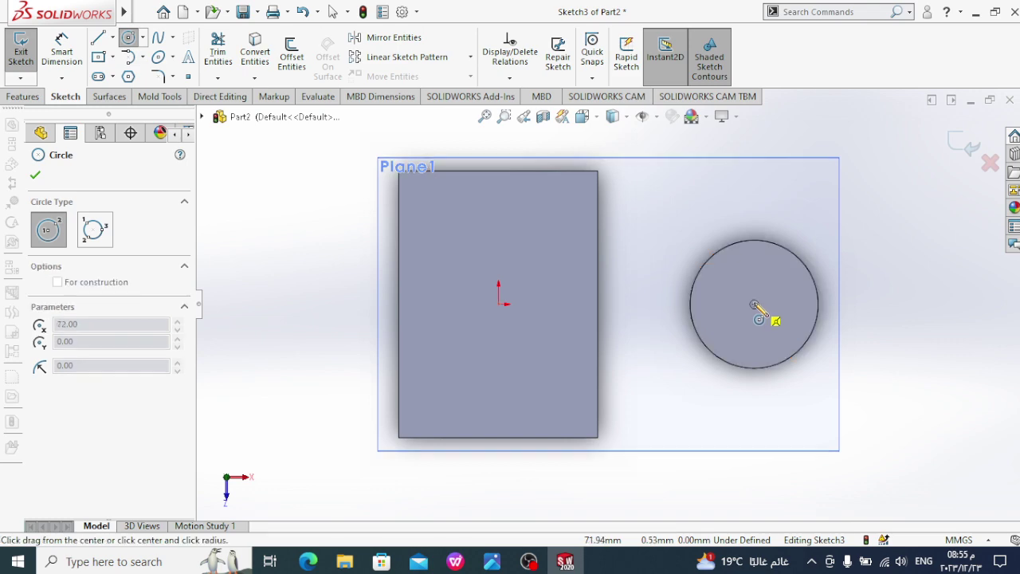
pyautogui.click(755, 305)
pyautogui.click(788, 327)
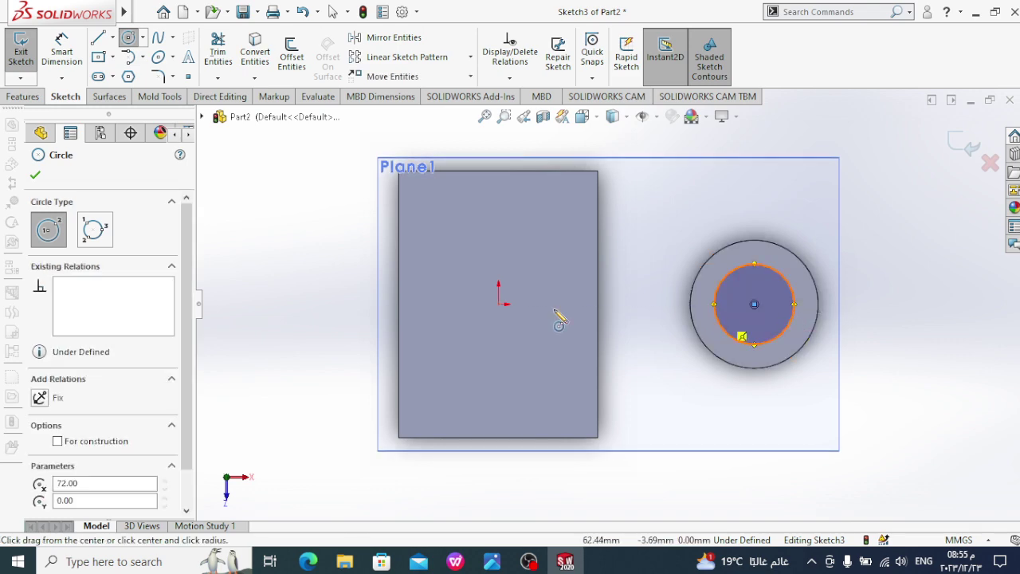
# - Dimension the inner circle to 22 mm diameter and exit the sketch
pyautogui.click(68, 56)
pyautogui.click(492, 561)
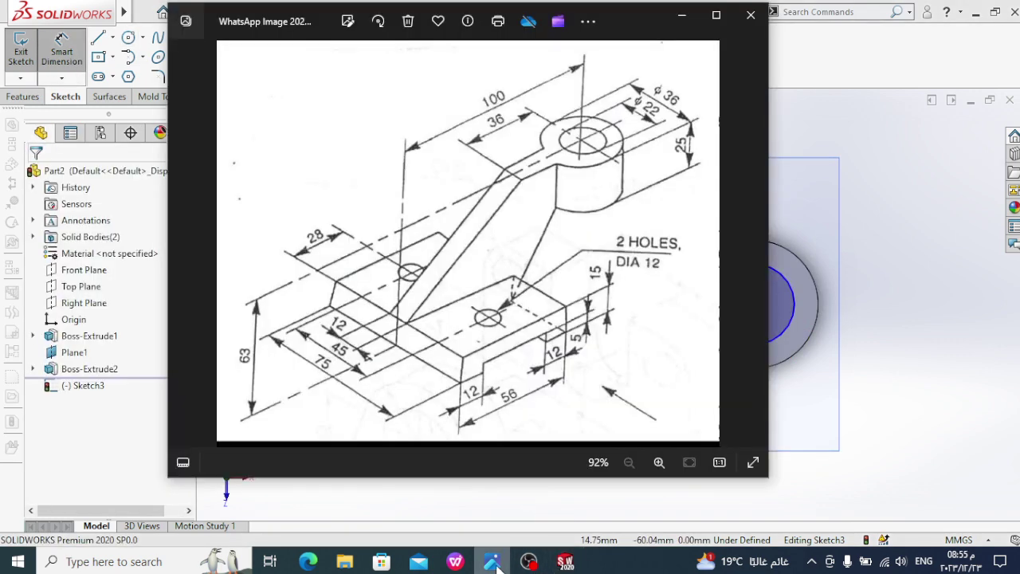
pyautogui.click(494, 562)
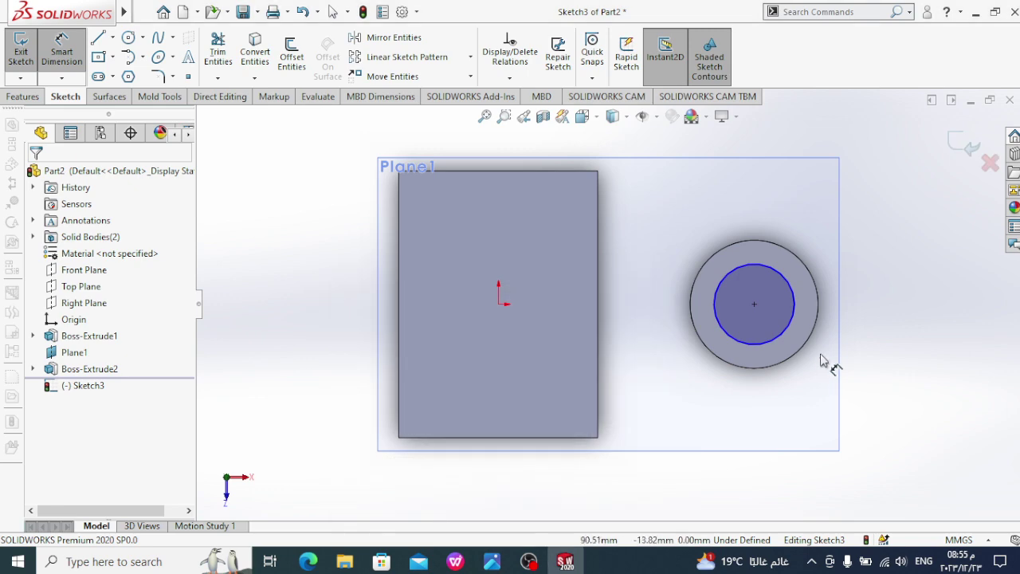
pyautogui.click(795, 311)
pyautogui.click(909, 309)
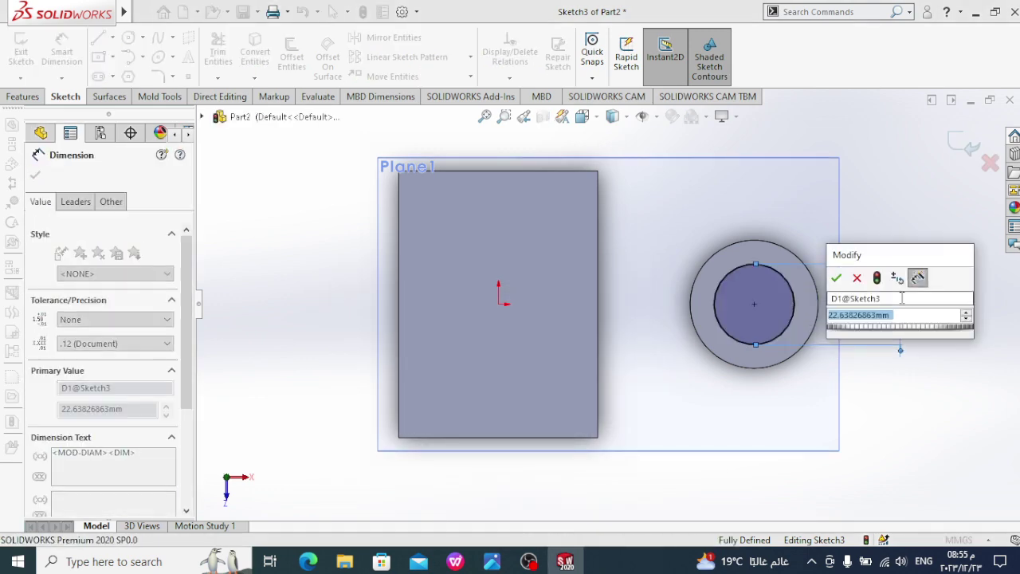
pyautogui.write('22')
pyautogui.press('Return')
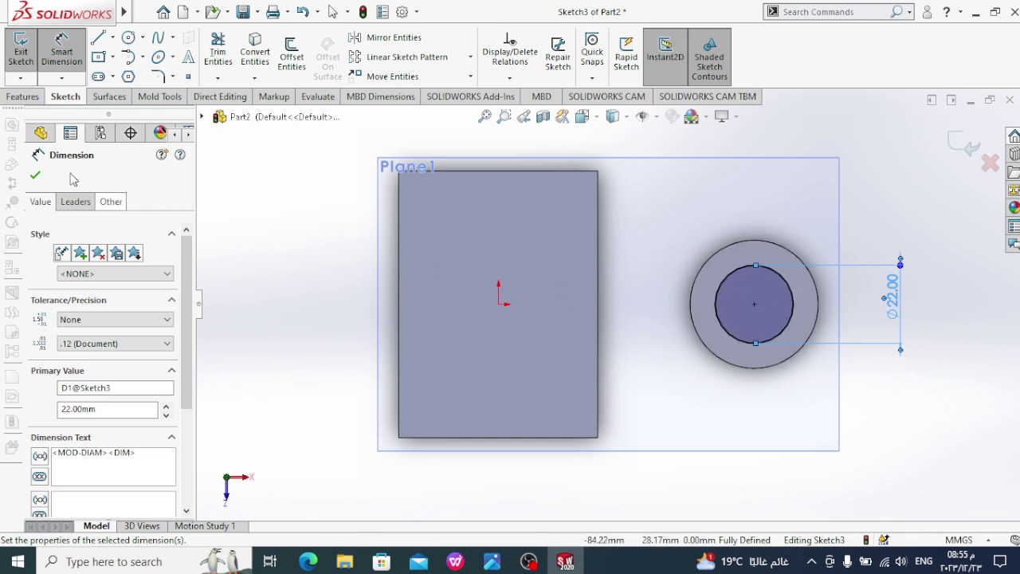
pyautogui.click(36, 175)
pyautogui.click(20, 52)
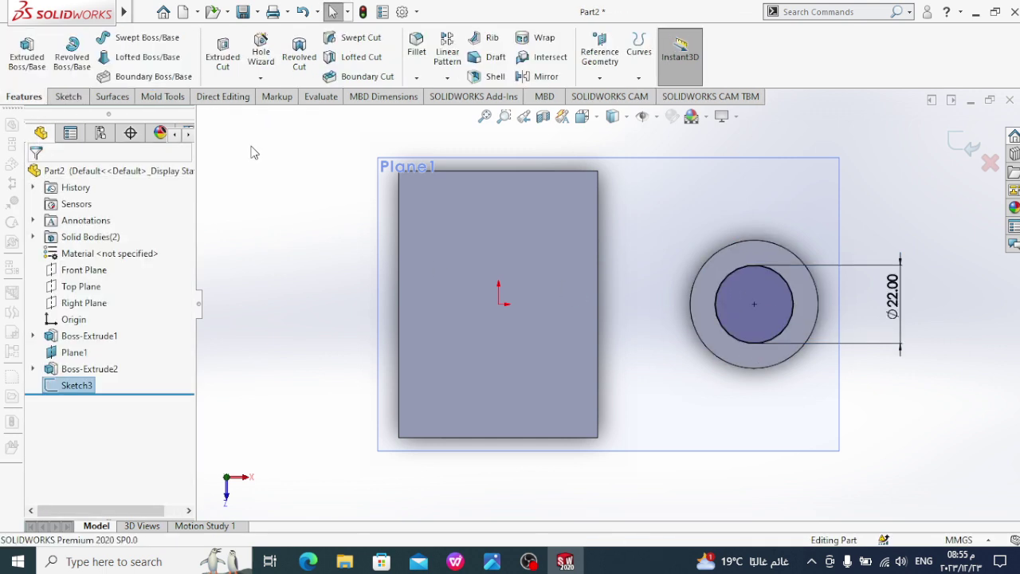
# - Cut the 22 mm circle 25 mm Blind into the boss with Extruded Cut
pyautogui.click(223, 52)
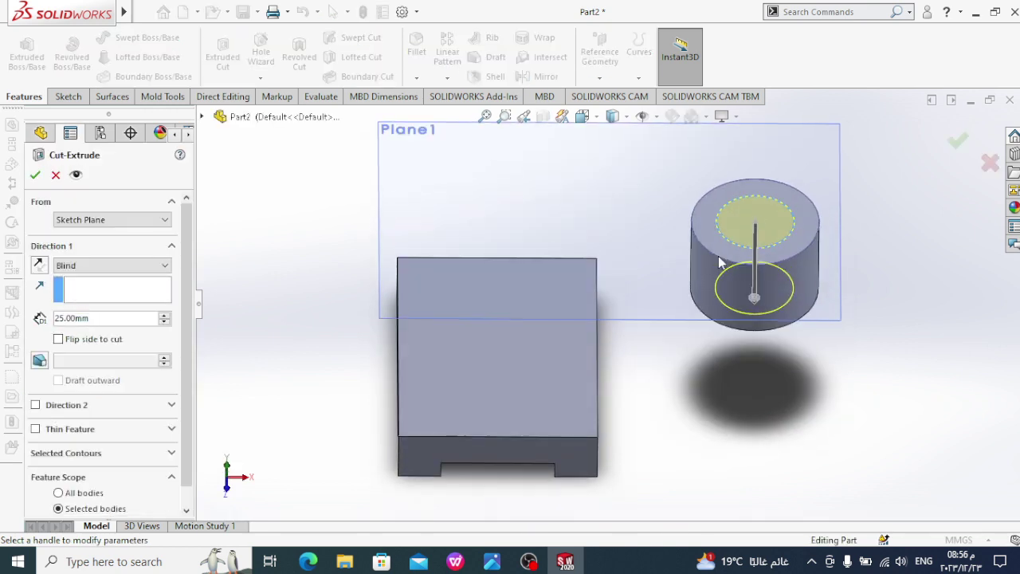
pyautogui.click(35, 175)
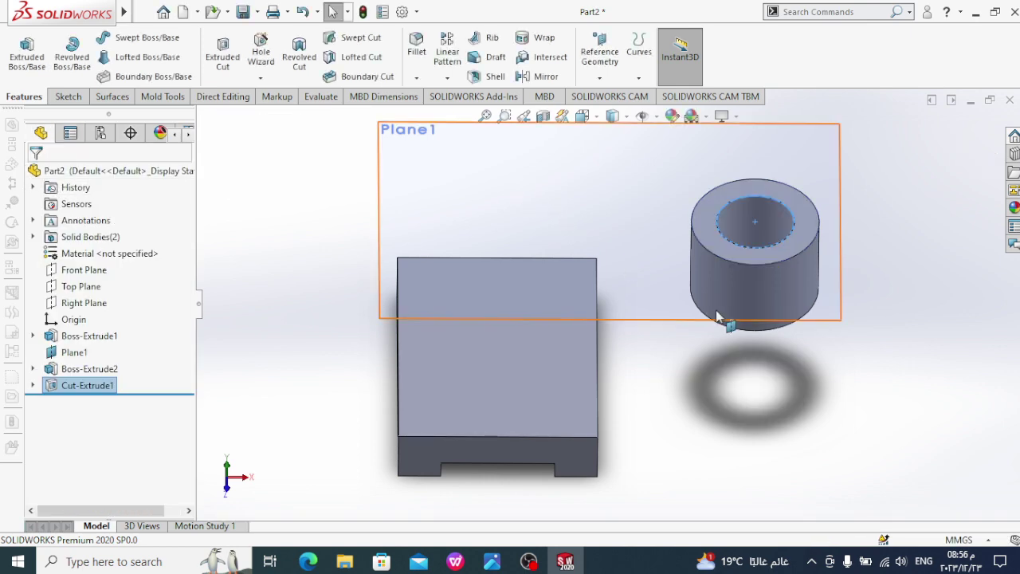
pyautogui.click(492, 561)
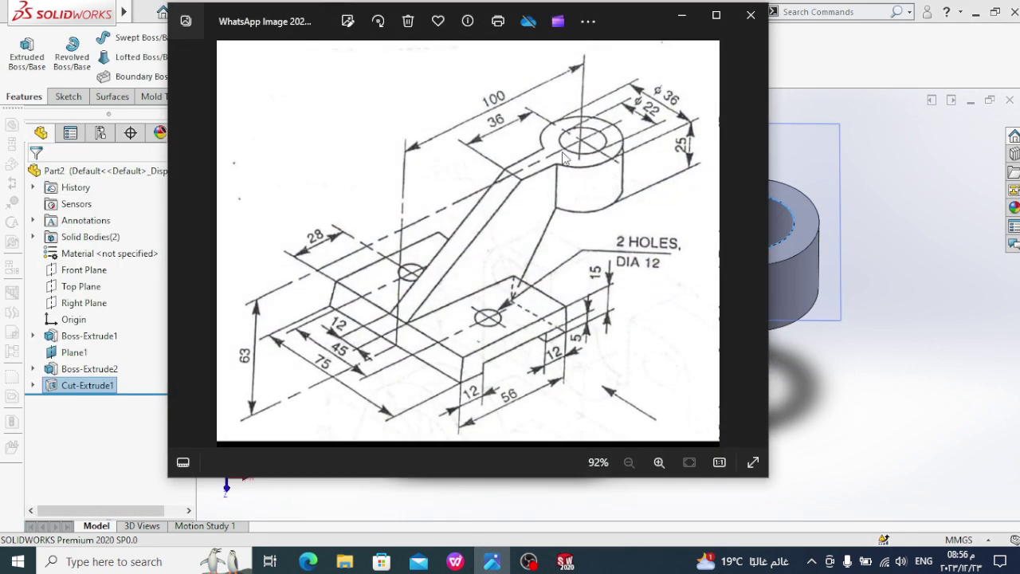
pyautogui.click(682, 16)
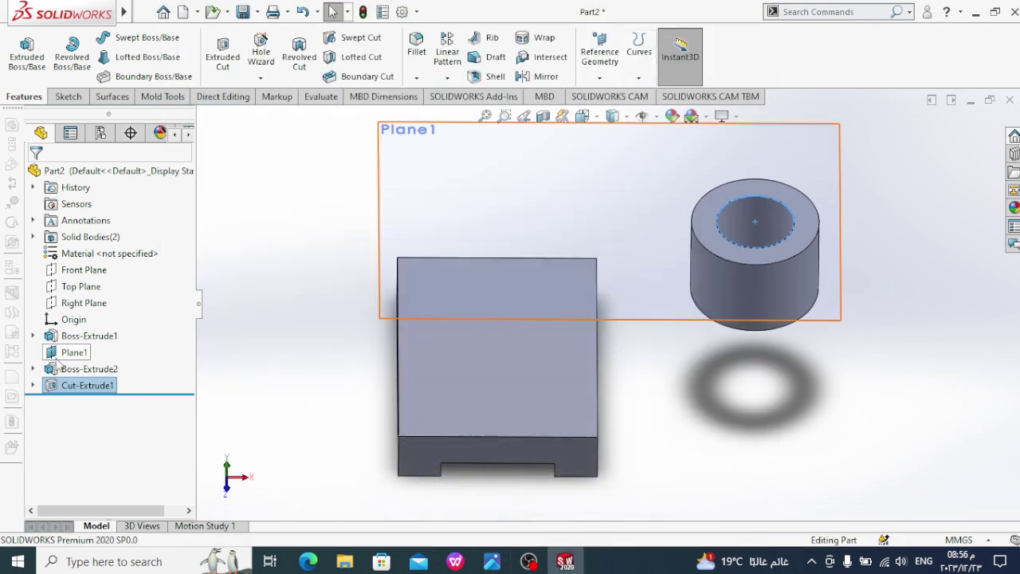
pyautogui.click(75, 271)
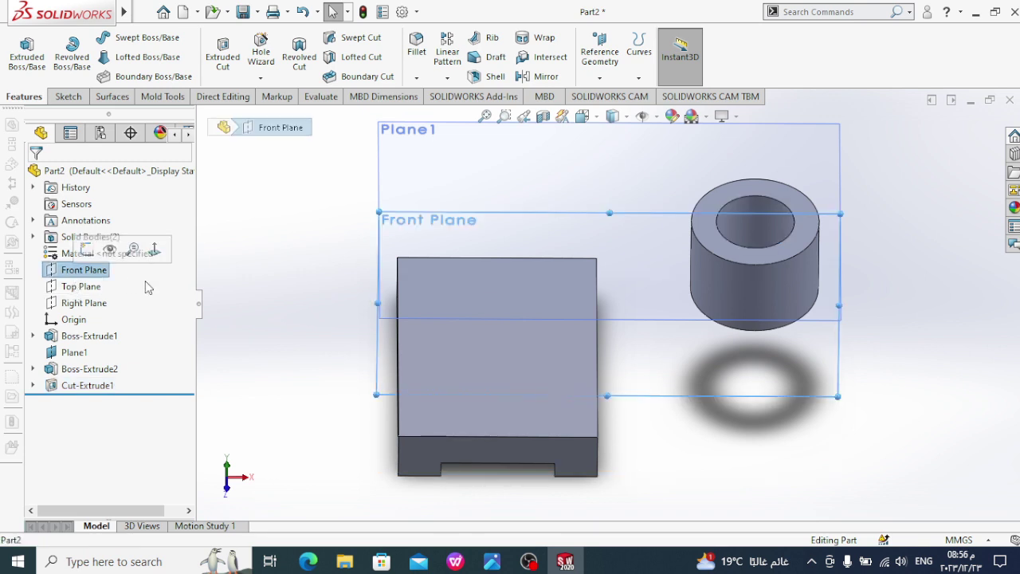
pyautogui.moveTo(250, 300)
pyautogui.mouseDown(button='middle')
pyautogui.moveTo(263, 182)
pyautogui.moveTo(291, 227)
pyautogui.moveTo(313, 348)
pyautogui.mouseUp(button='middle')
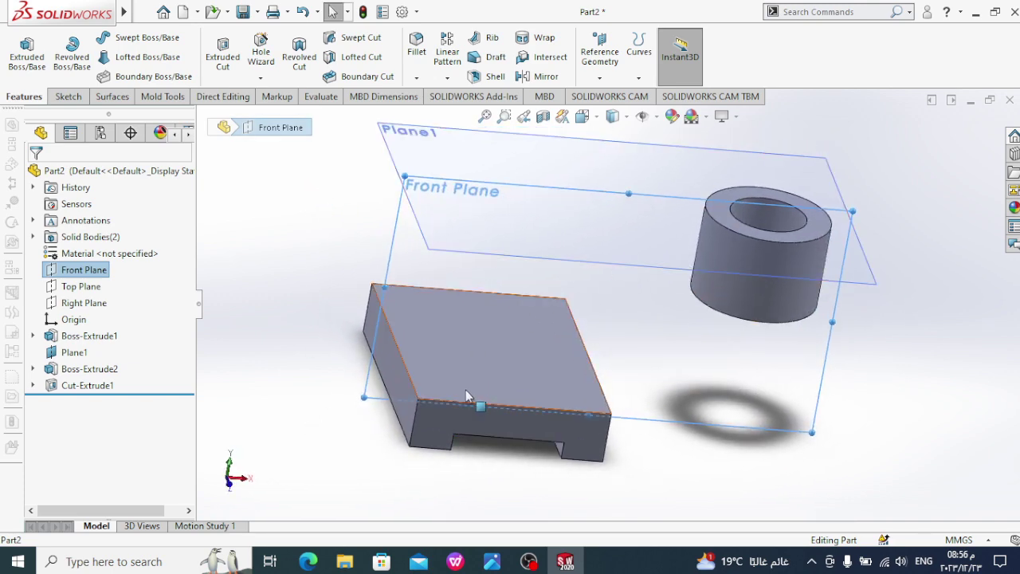
# - Check the reference drawing, then bring up the Front Plane's options
pyautogui.click(492, 562)
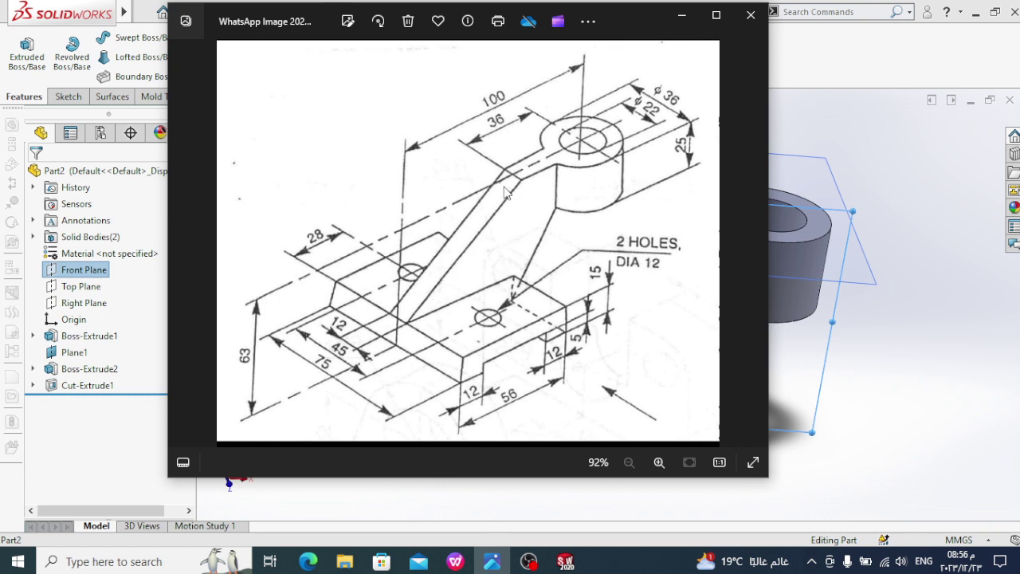
pyautogui.click(686, 21)
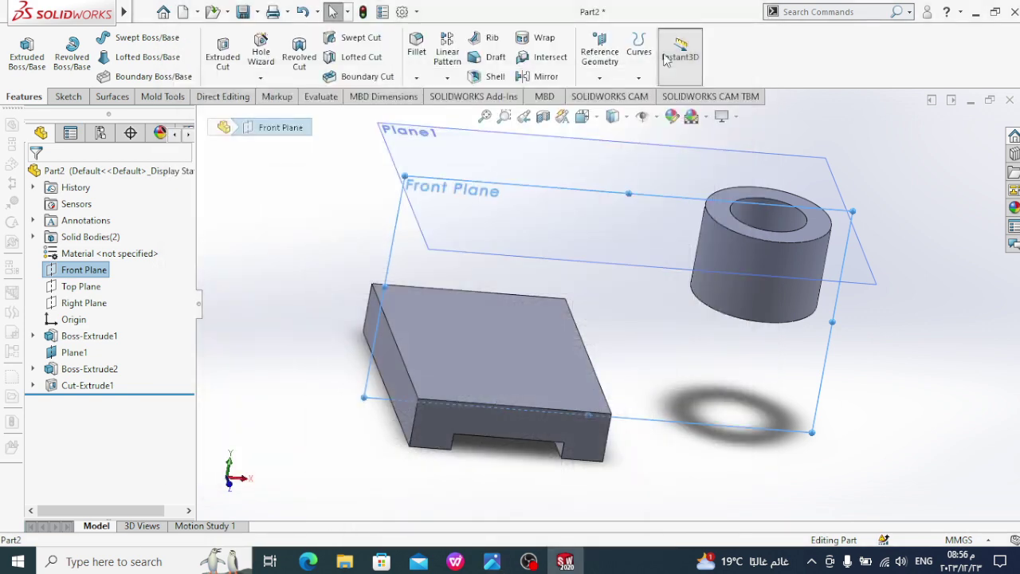
pyautogui.rightClick(104, 275)
# - On a Front Plane sketch, draw a slanted line from the block corner to the boss top, plus a vertical line
pyautogui.click(108, 243)
pyautogui.rightClick(92, 269)
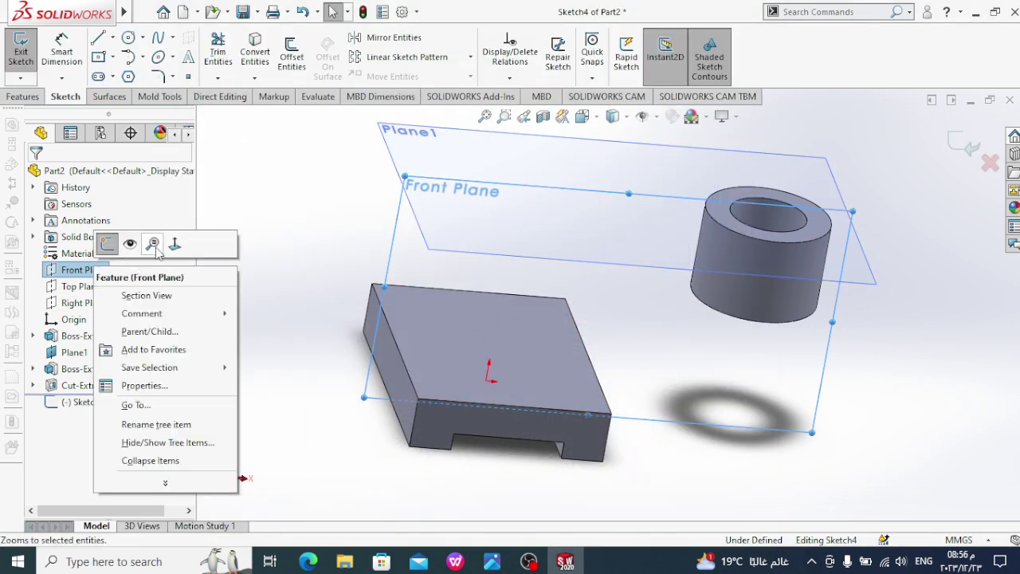
pyautogui.click(154, 245)
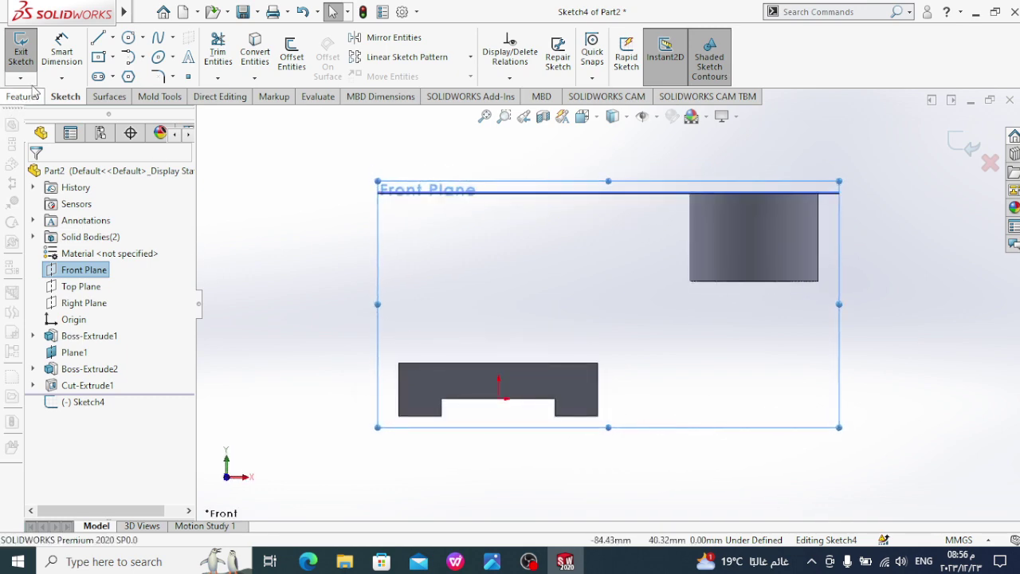
pyautogui.click(98, 39)
pyautogui.click(398, 363)
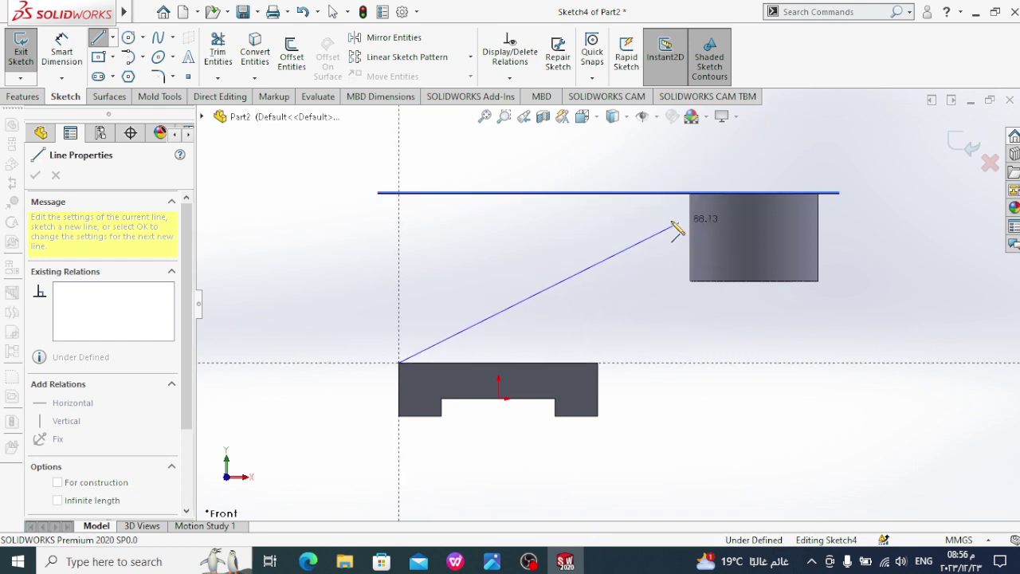
pyautogui.hotkey('ctrl', '7')
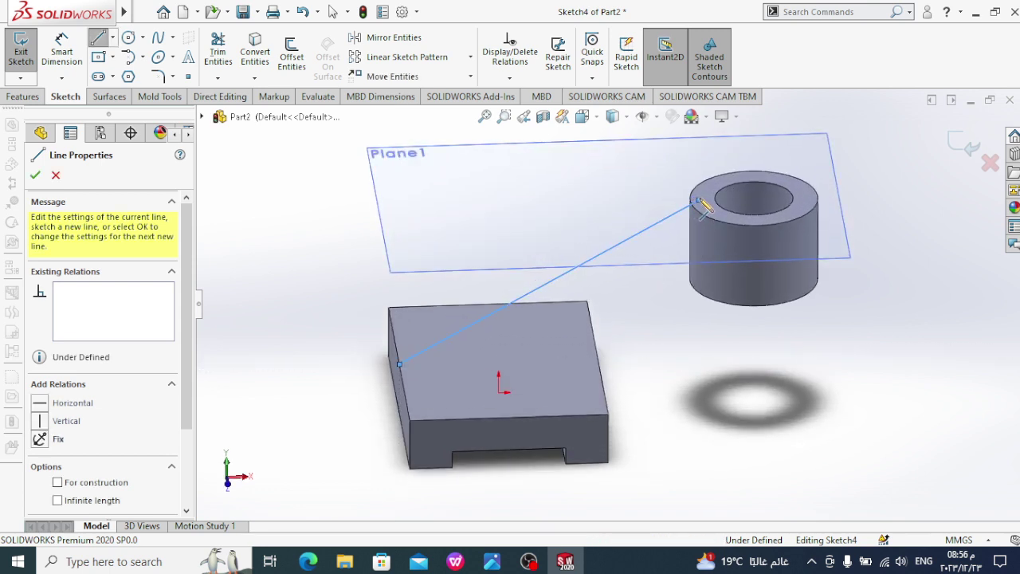
pyautogui.click(699, 201)
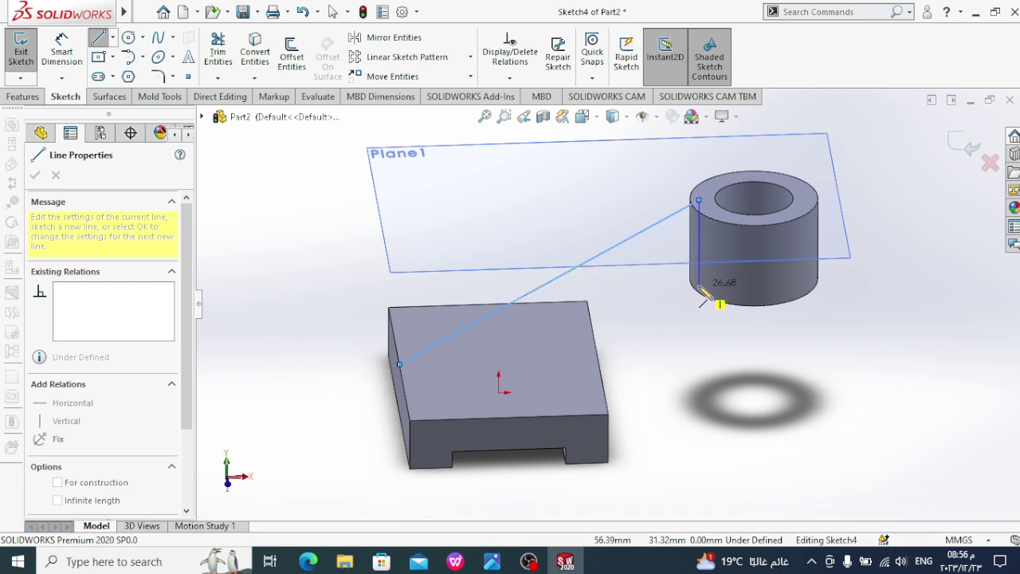
pyautogui.click(699, 283)
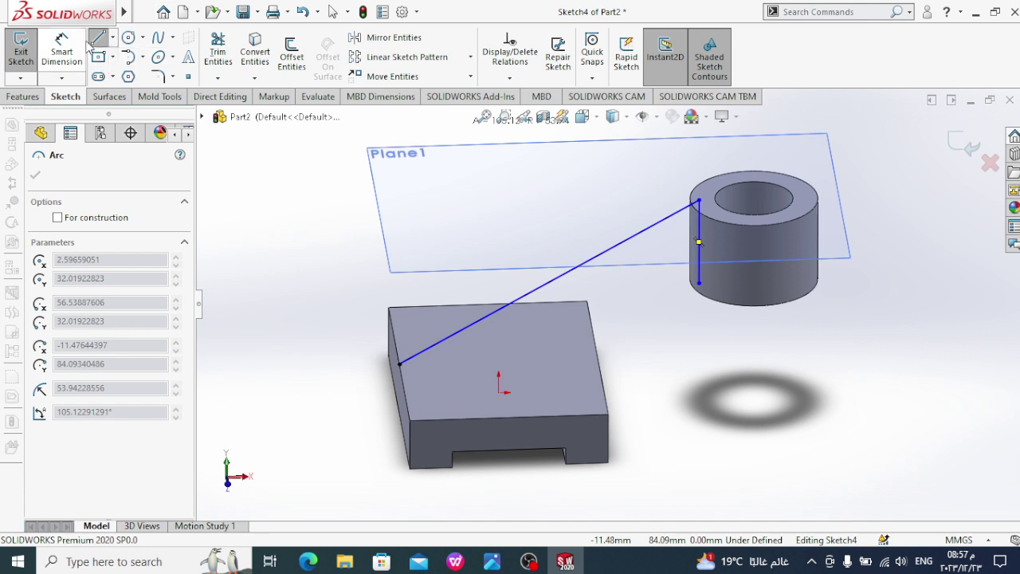
pyautogui.click(98, 37)
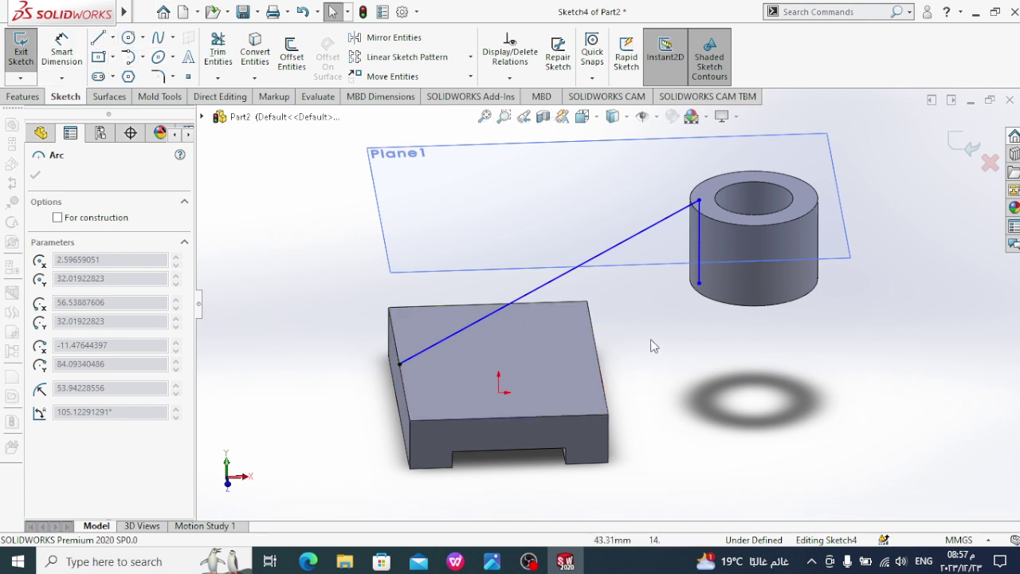
# - Inspect the vertical line's lower endpoint against the boss's bottom edge from below
pyautogui.moveTo(651, 345); pyautogui.dragTo(637, 233, button='middle')
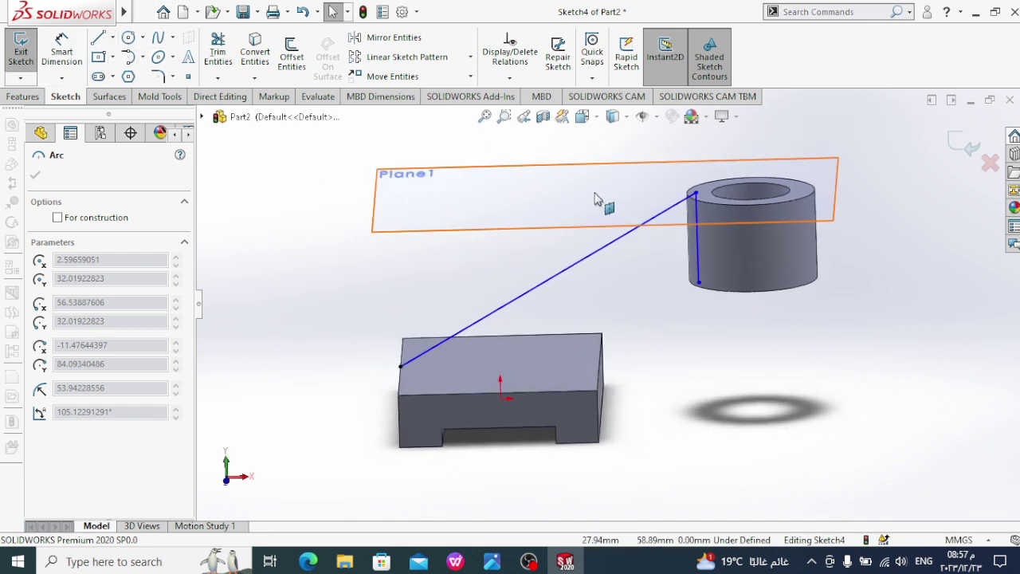
pyautogui.moveTo(598, 199); pyautogui.dragTo(589, 178, button='middle')
pyautogui.moveTo(668, 348); pyautogui.dragTo(671, 305, button='middle')
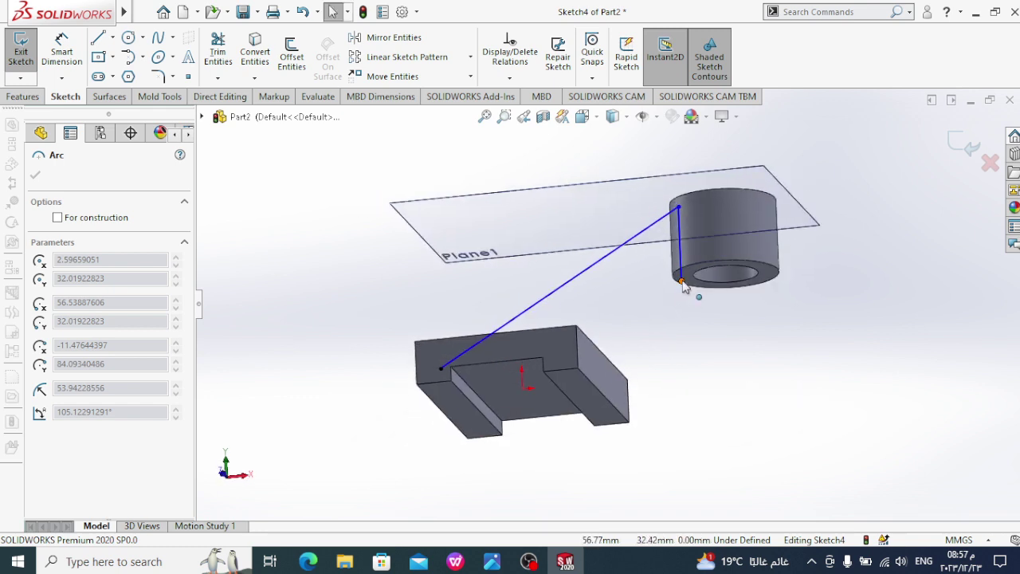
pyautogui.click(681, 283)
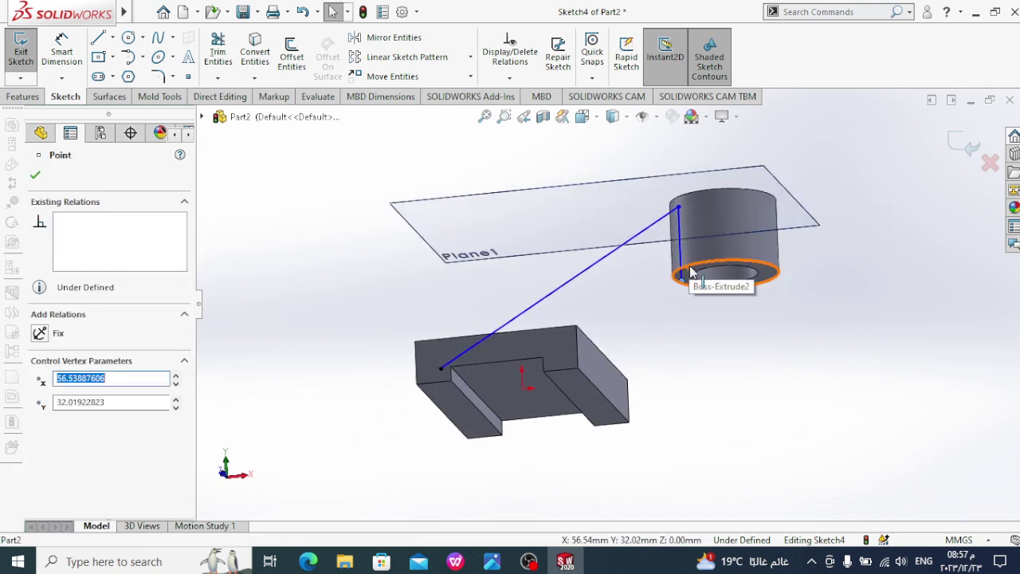
pyautogui.keyDown('ctrl'); pyautogui.click(691, 272); pyautogui.keyUp('ctrl')
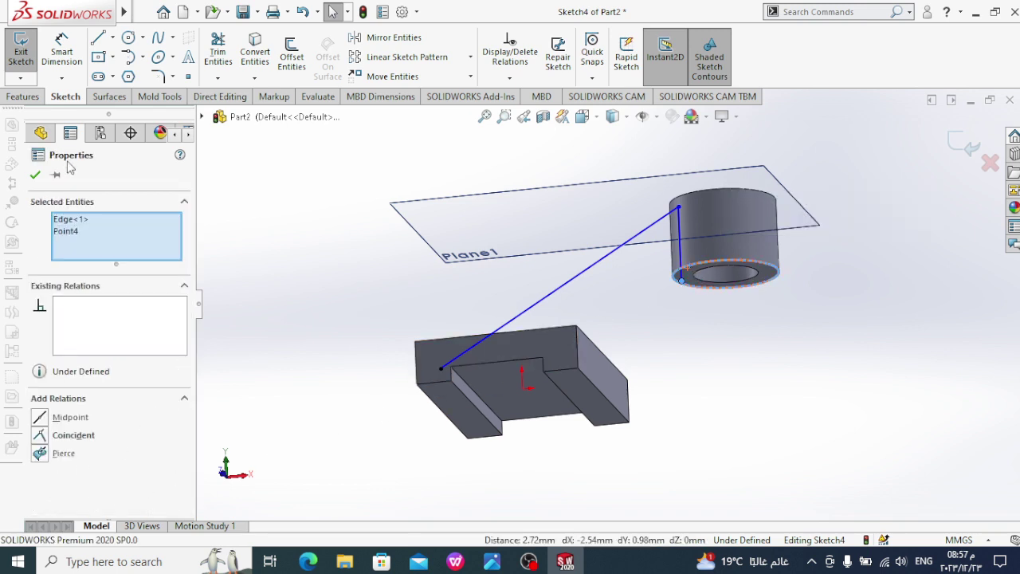
pyautogui.click(294, 193)
pyautogui.moveTo(344, 223)
pyautogui.mouseDown(button='middle')
pyautogui.moveTo(364, 258)
pyautogui.moveTo(417, 276)
pyautogui.moveTo(342, 298)
pyautogui.mouseUp(button='middle')
# - Face the sketch and drag the vertical line's end down to the boss bottom
pyautogui.click(84, 401)
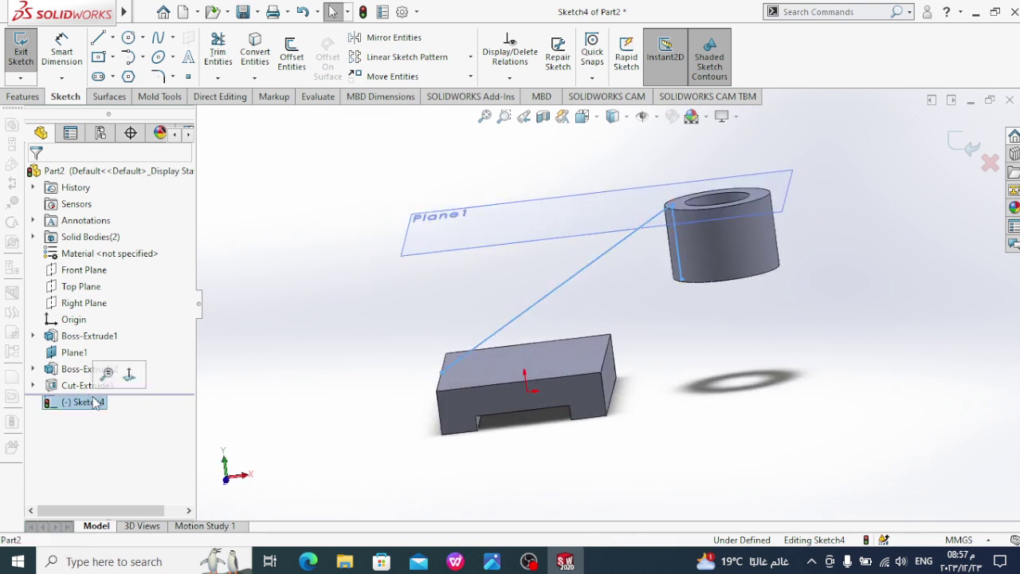
pyautogui.click(133, 373)
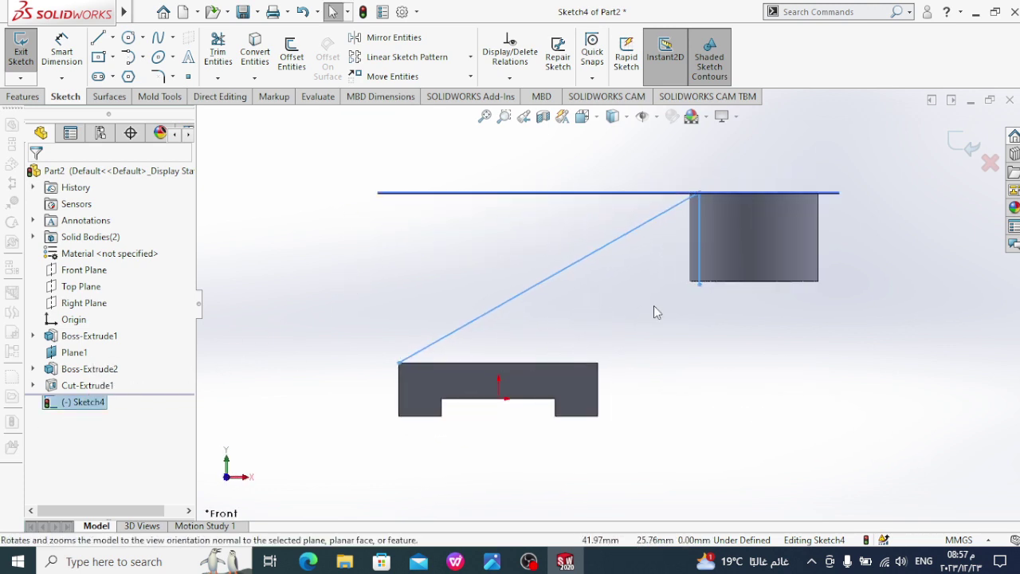
pyautogui.moveTo(701, 283); pyautogui.dragTo(700, 277)
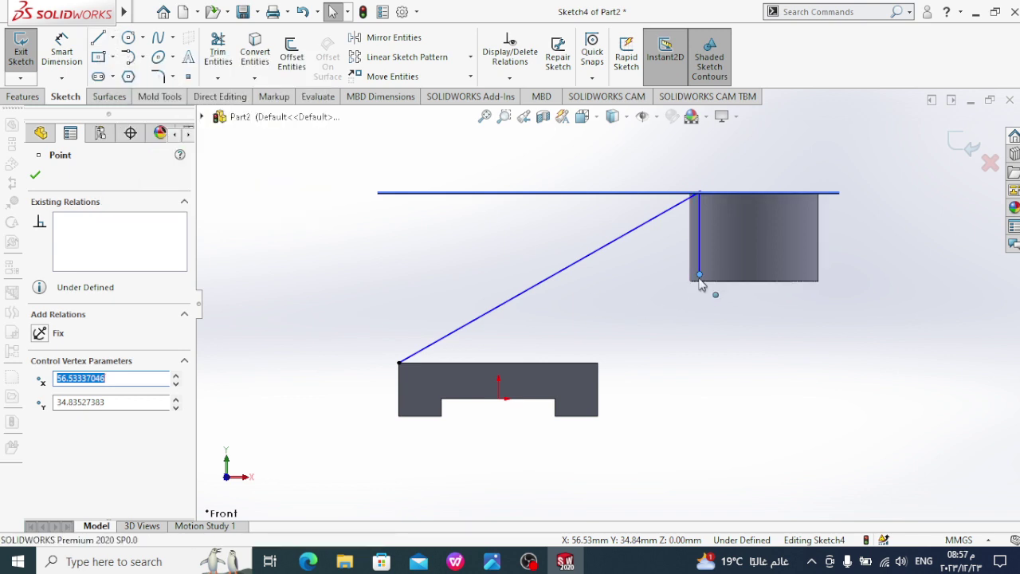
pyautogui.moveTo(699, 275)
pyautogui.mouseDown()
pyautogui.moveTo(702, 297)
pyautogui.moveTo(701, 284)
pyautogui.mouseUp()
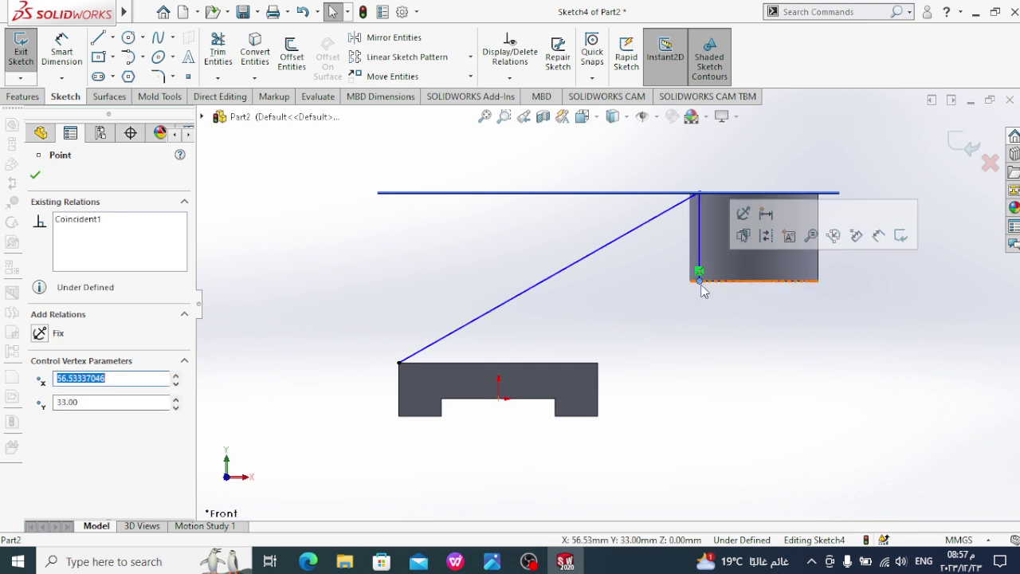
# - Draw a second slanted line to the block's bottom corner and pierce its end onto the block edge
pyautogui.click(98, 38)
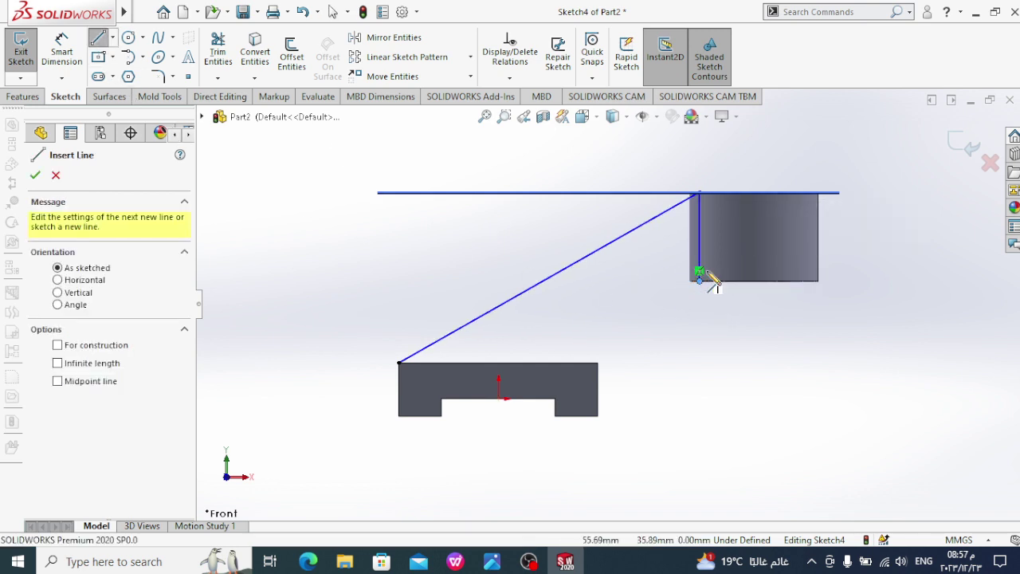
pyautogui.click(699, 281)
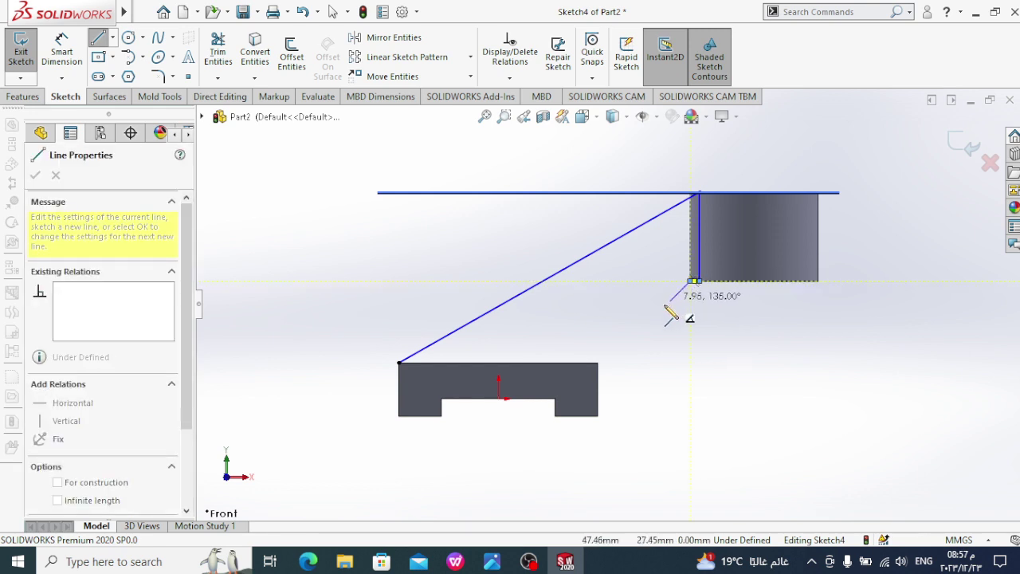
pyautogui.moveTo(620, 403); pyautogui.dragTo(603, 427, button='middle')
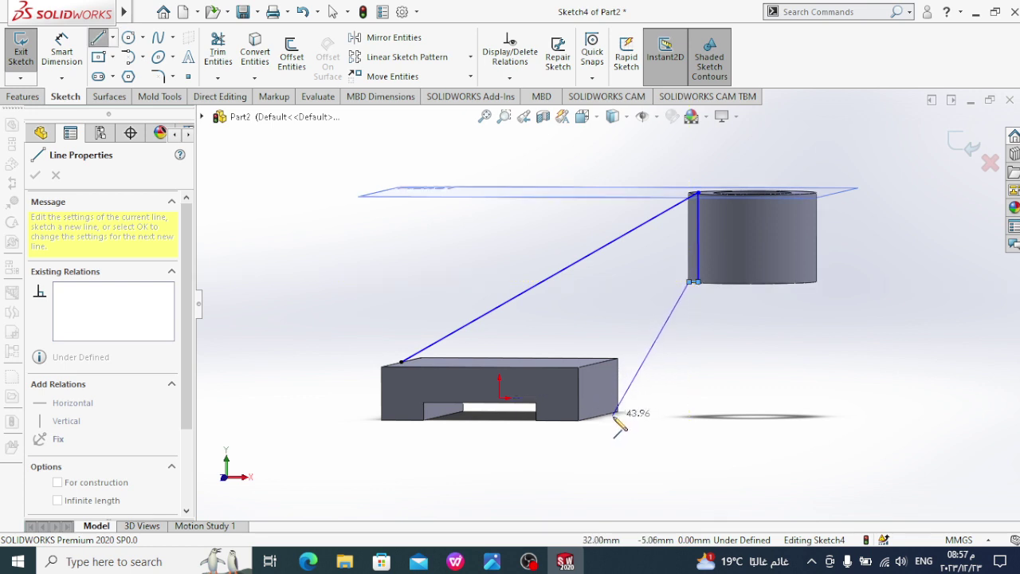
pyautogui.click(617, 416)
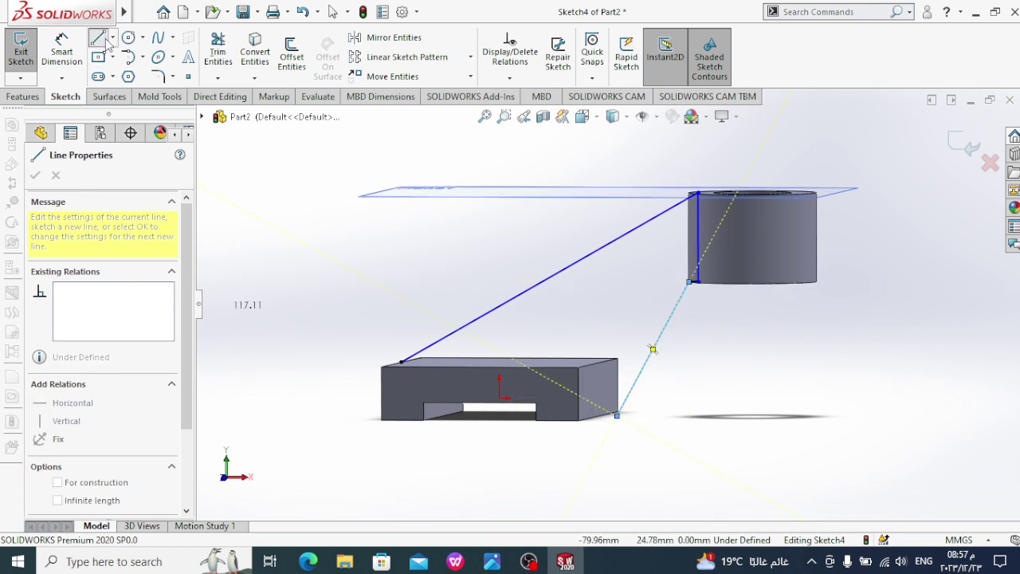
pyautogui.click(102, 39)
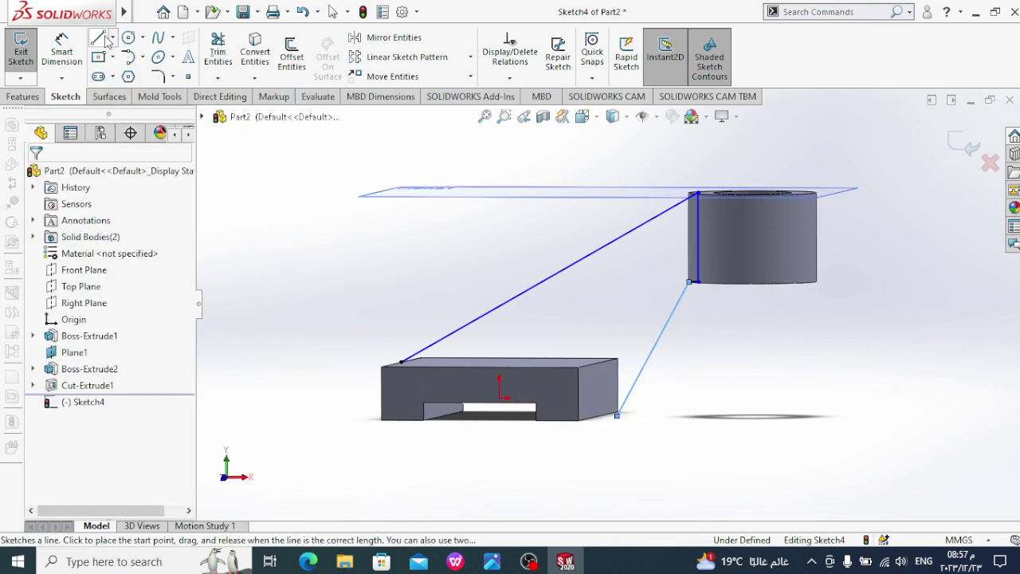
pyautogui.click(618, 416)
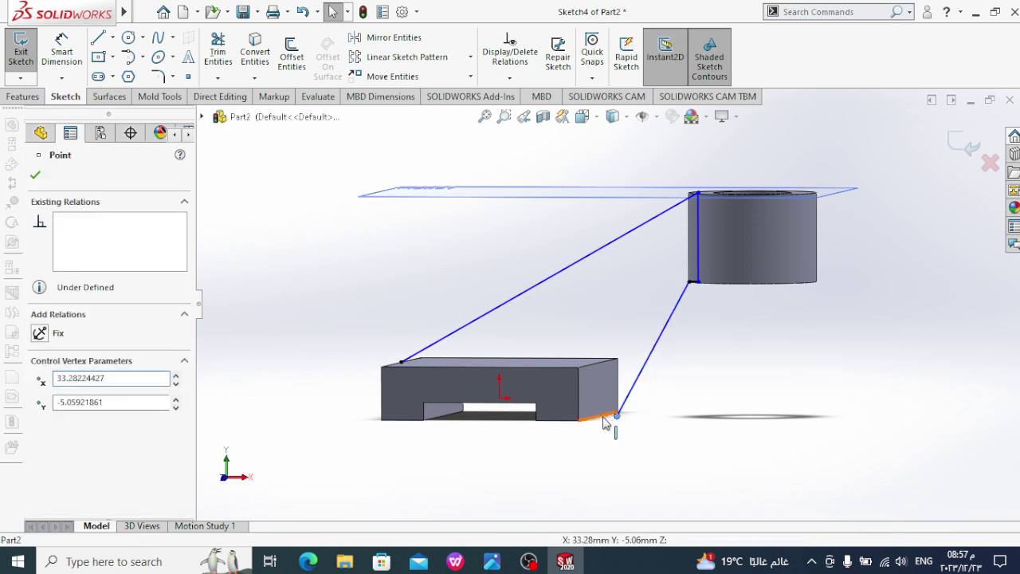
pyautogui.keyDown('ctrl'); pyautogui.click(605, 418); pyautogui.keyUp('ctrl')
pyautogui.click(40, 419)
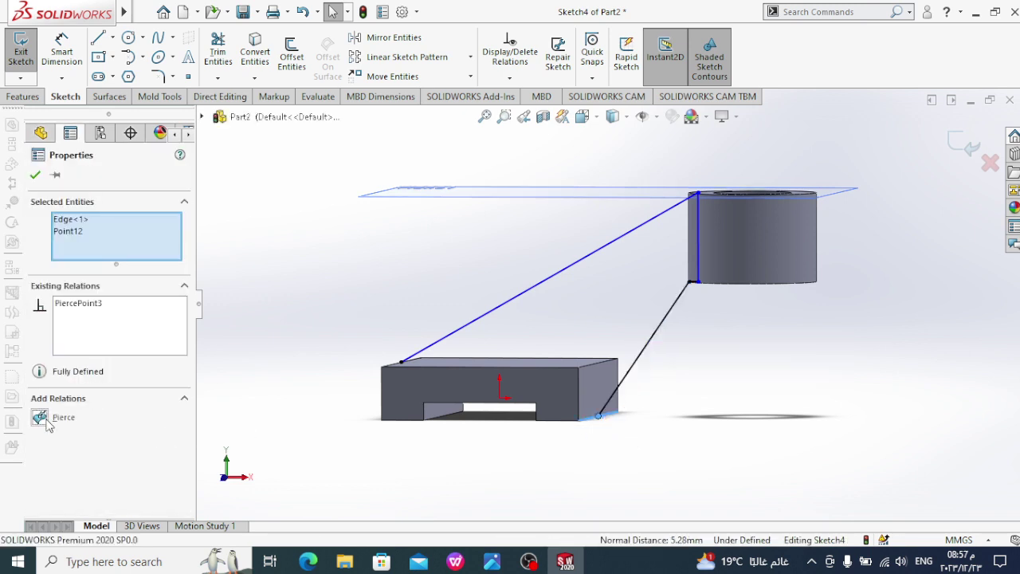
pyautogui.click(34, 176)
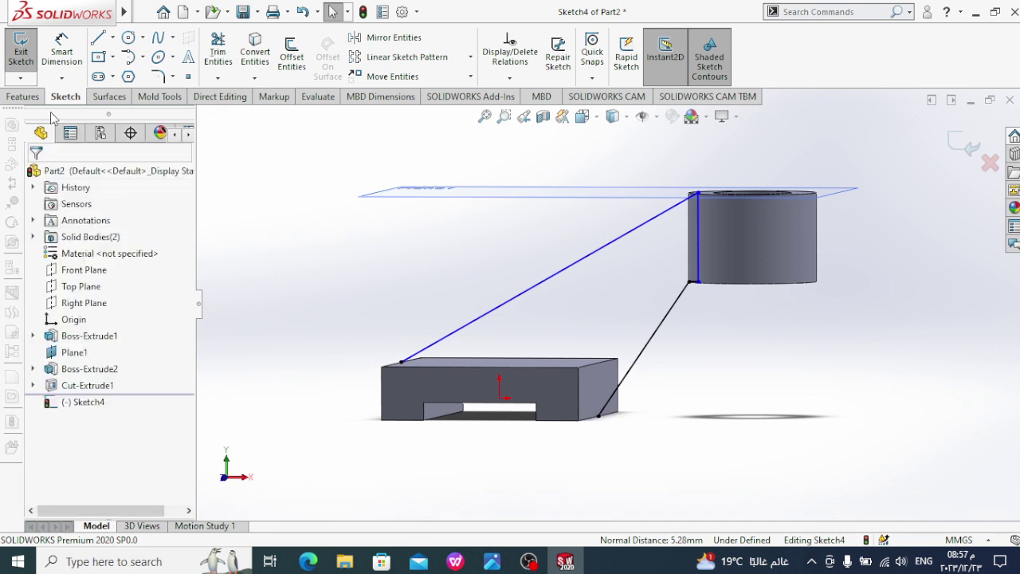
pyautogui.click(97, 40)
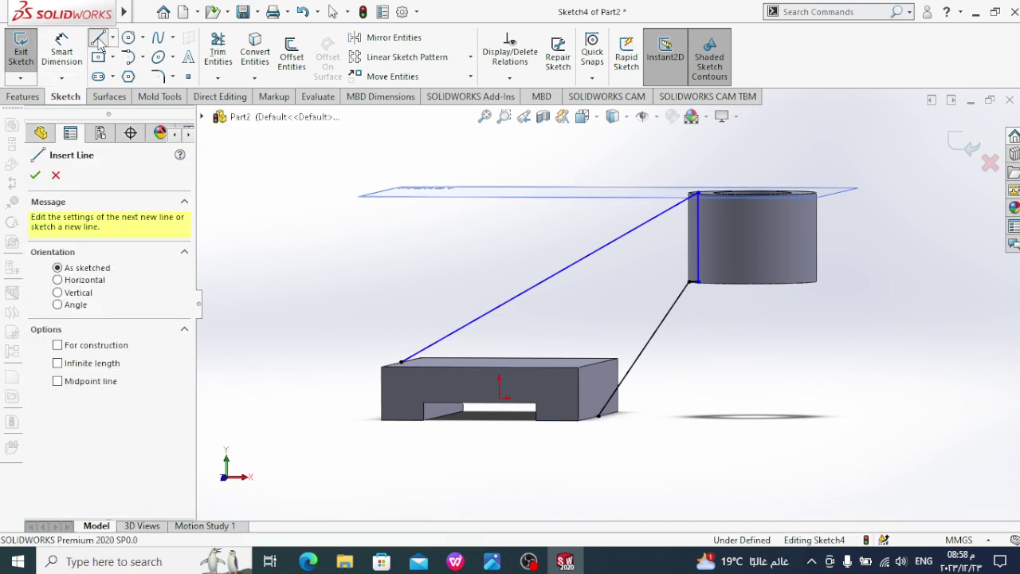
# - Exit Sketch4, delete it with confirmation, then undo the deletion
pyautogui.click(100, 41)
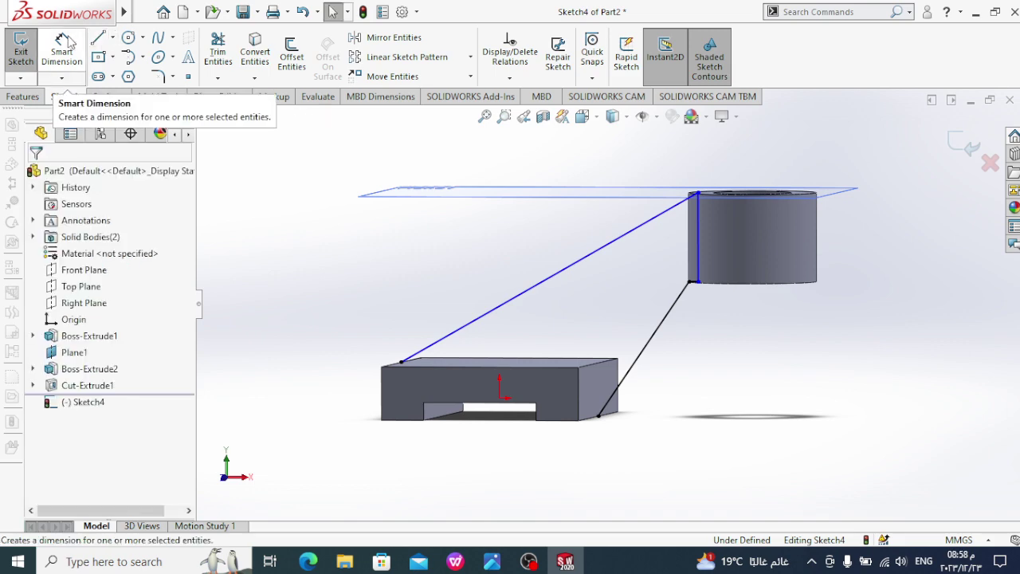
pyautogui.click(24, 49)
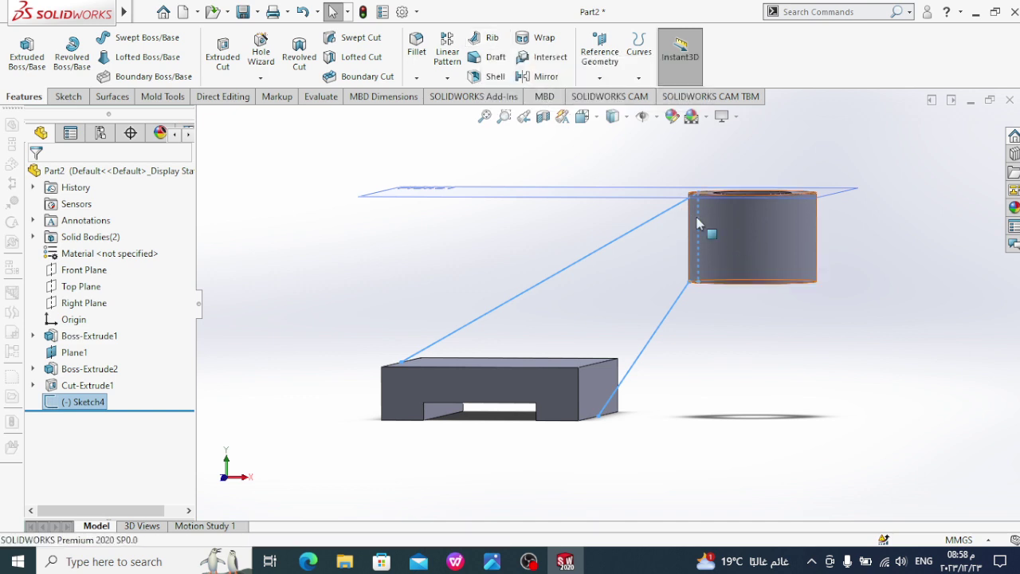
pyautogui.click(621, 239)
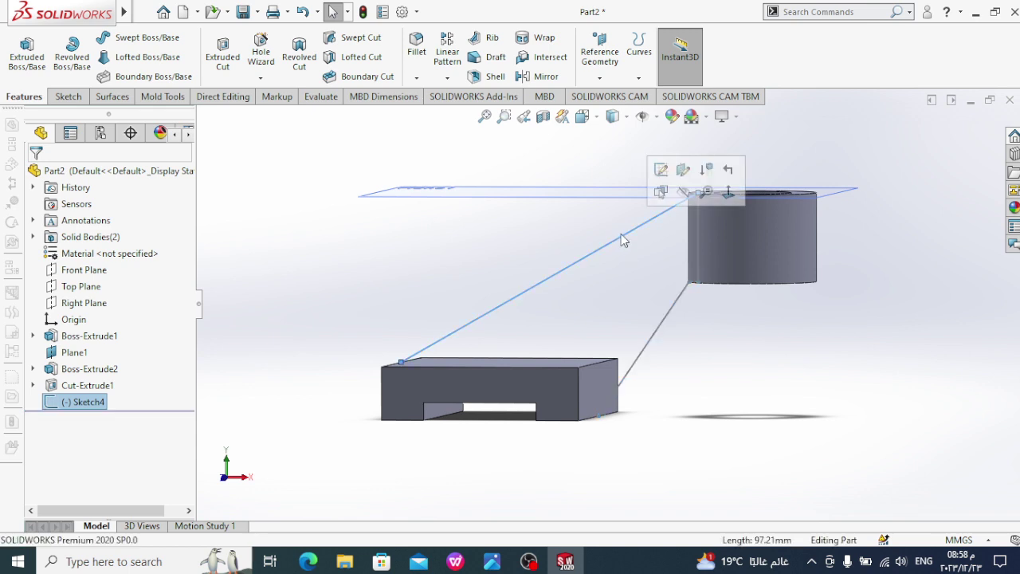
pyautogui.press('Delete')
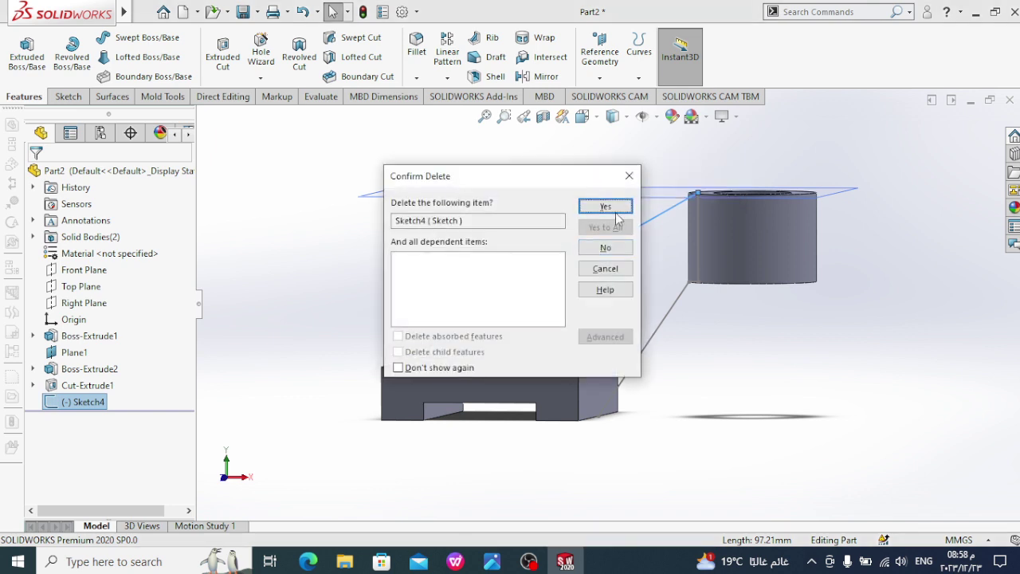
pyautogui.click(610, 209)
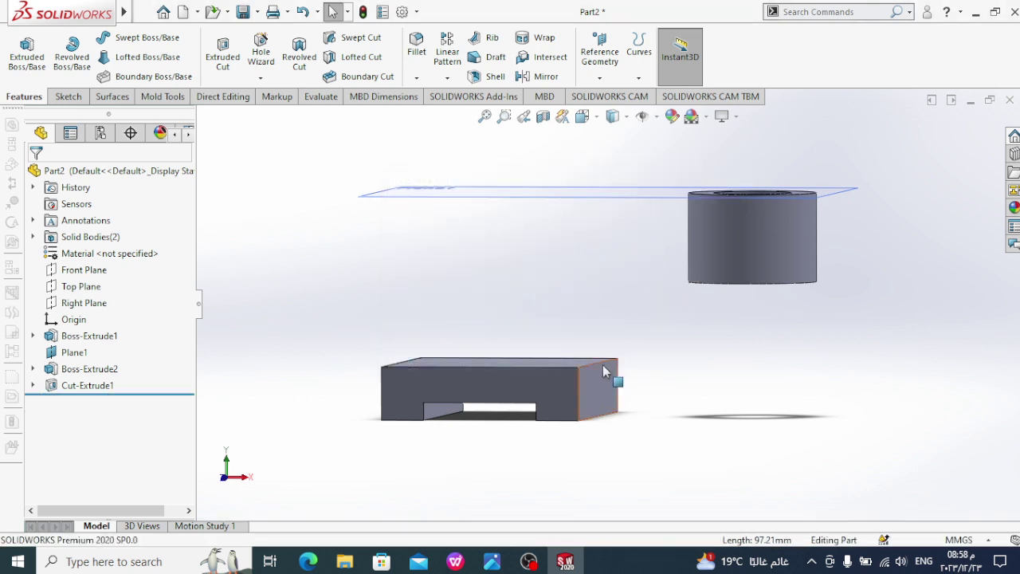
pyautogui.hotkey('ctrl', 'z')
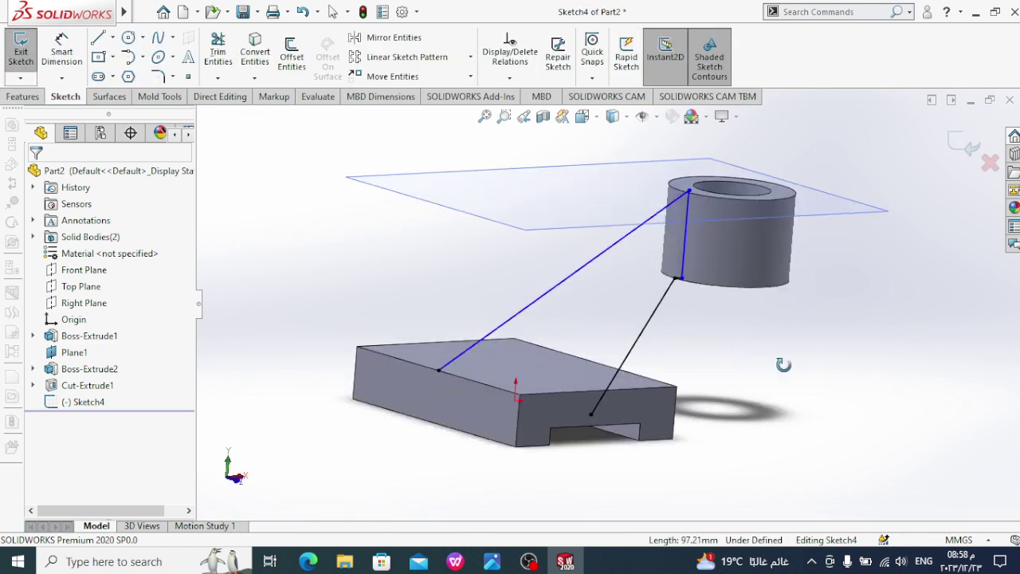
# - Clear the selection and view Sketch4 face-on, checking the reference drawing
pyautogui.moveTo(728, 330); pyautogui.dragTo(794, 380, button='middle')
pyautogui.click(644, 220)
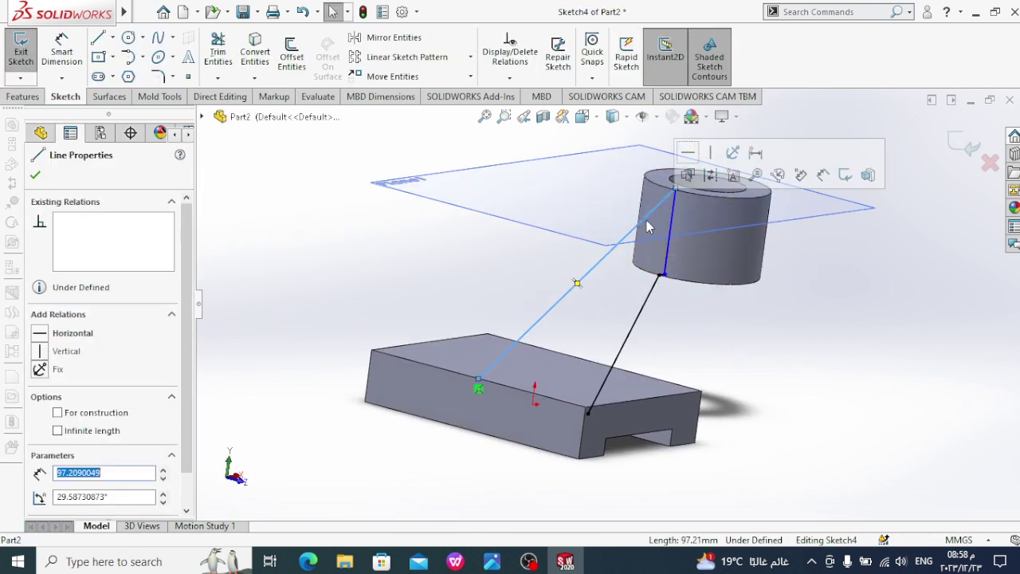
pyautogui.press('Escape')
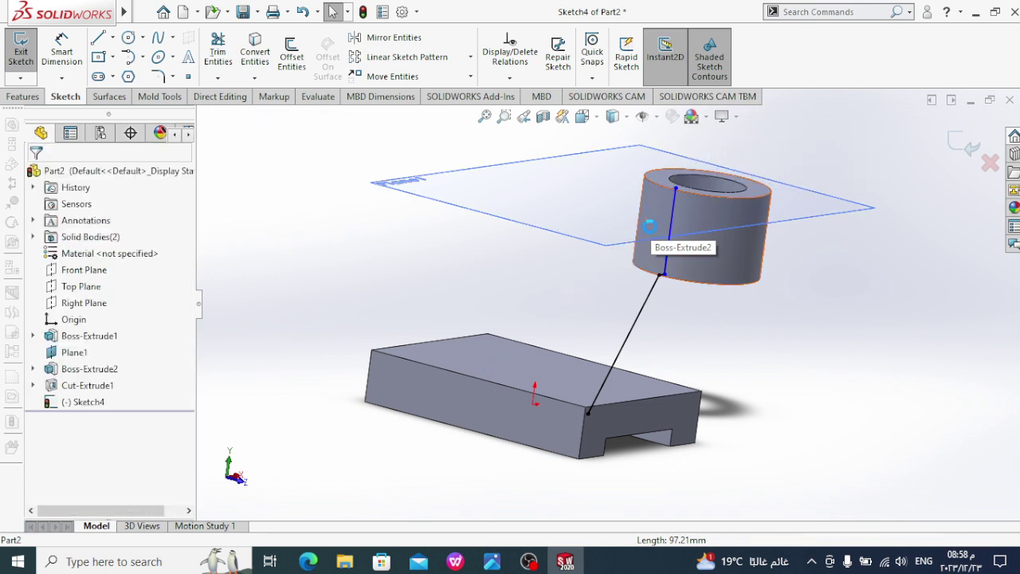
pyautogui.click(84, 402)
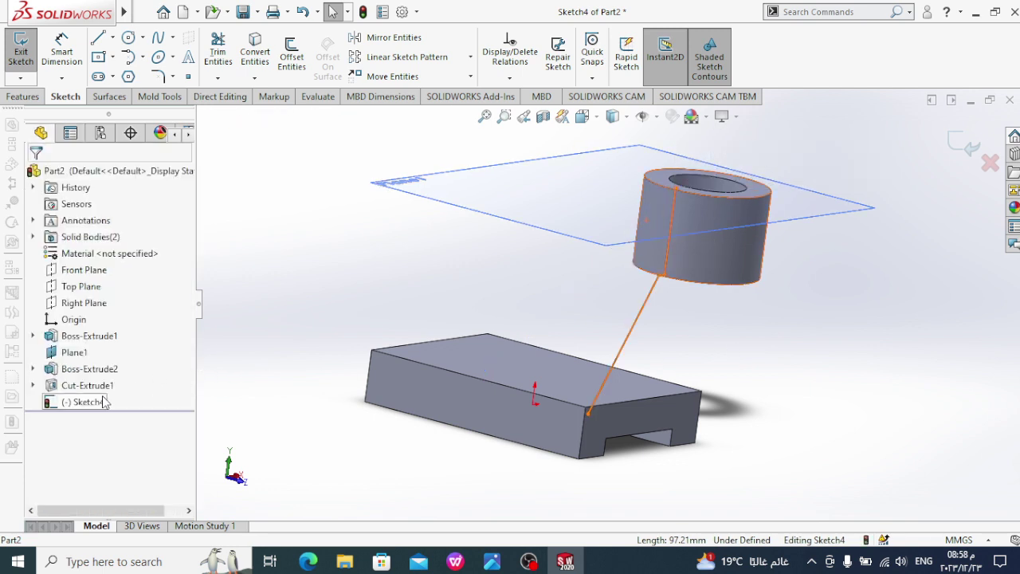
pyautogui.click(141, 377)
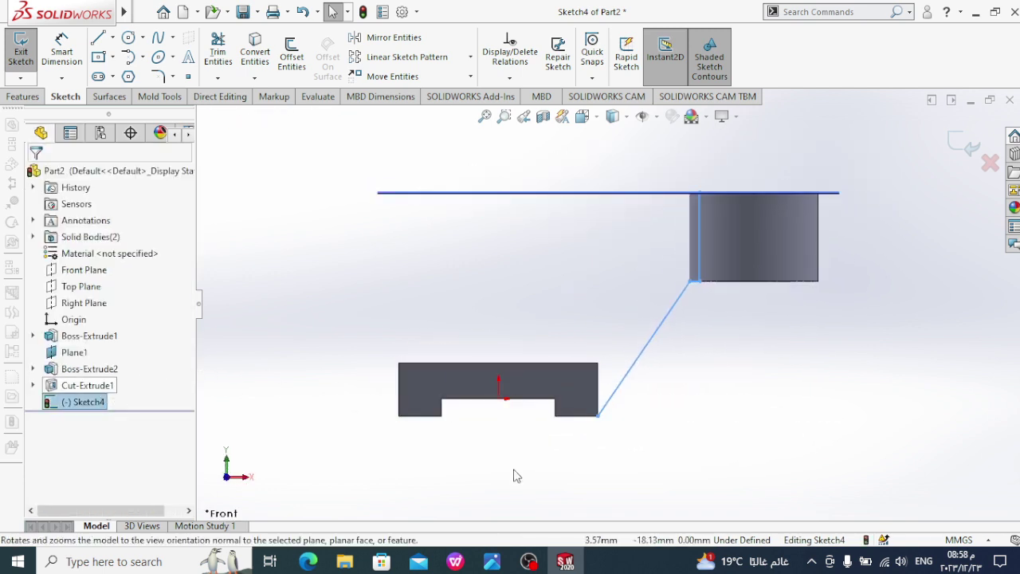
pyautogui.click(492, 561)
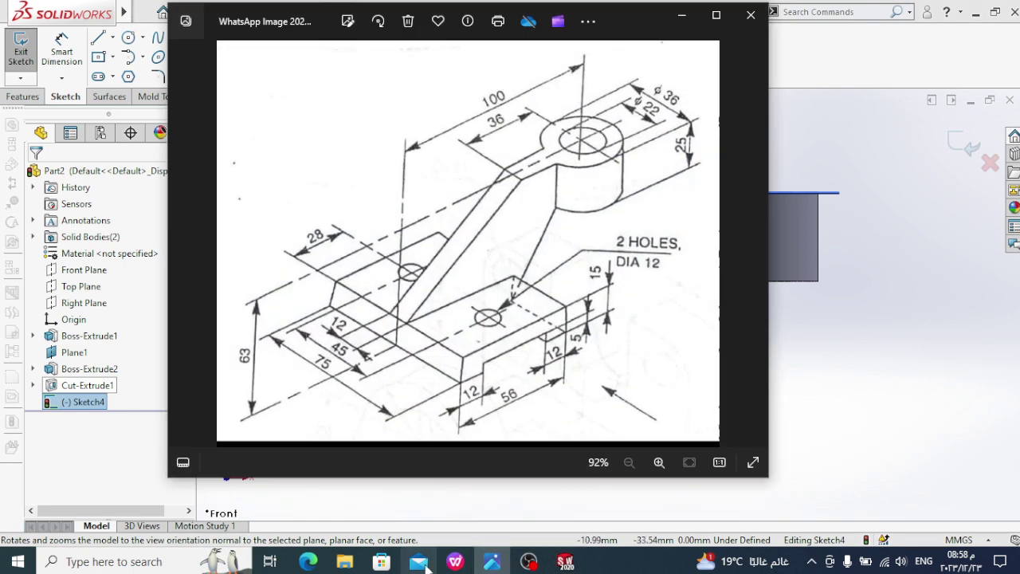
pyautogui.click(565, 562)
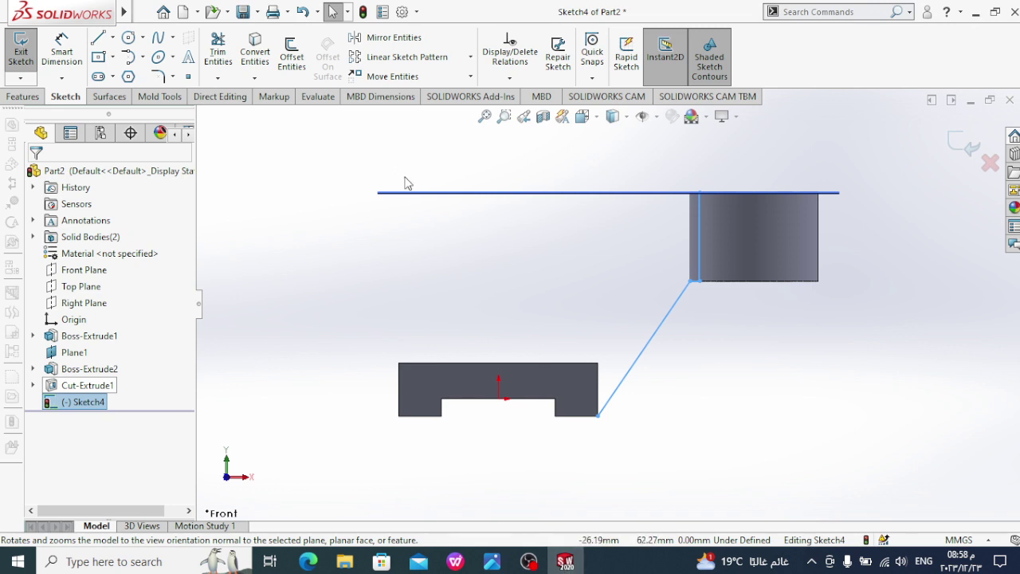
# - Draw a slanted line from the boss's top plane line to the block's top-left corner
pyautogui.click(102, 40)
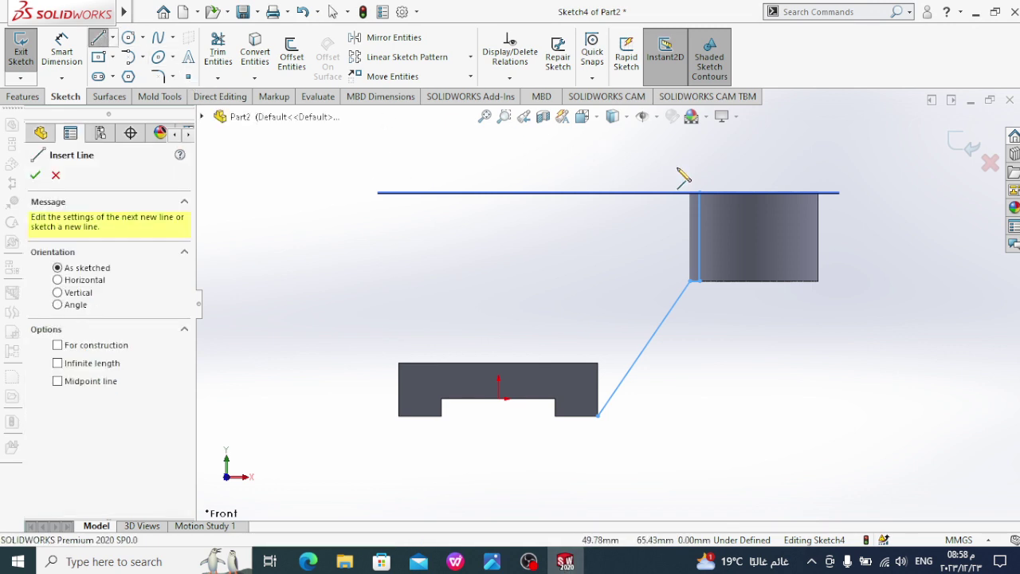
pyautogui.click(621, 192)
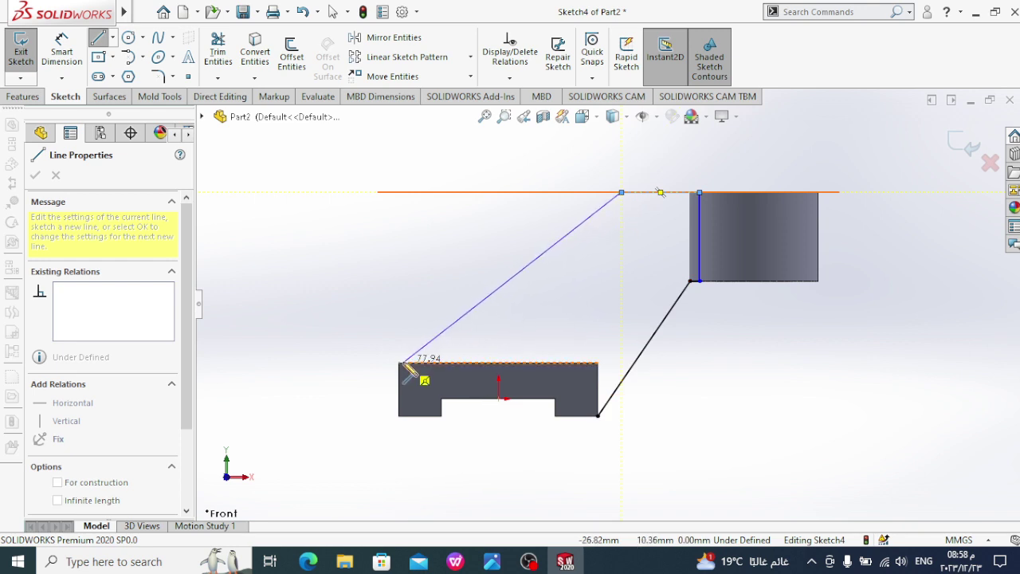
pyautogui.click(399, 363)
pyautogui.moveTo(62, 12)
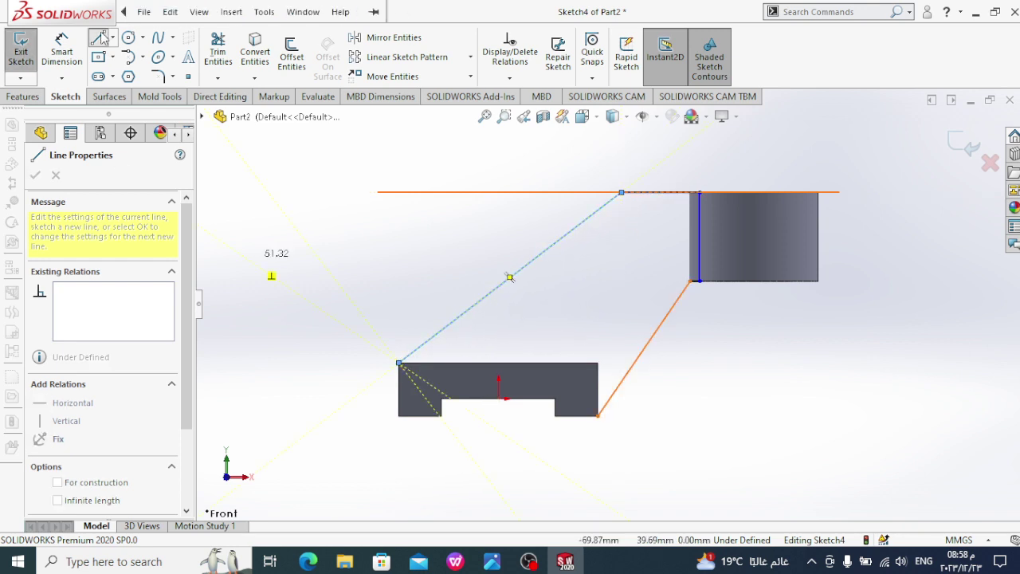
pyautogui.click(98, 38)
pyautogui.click(62, 50)
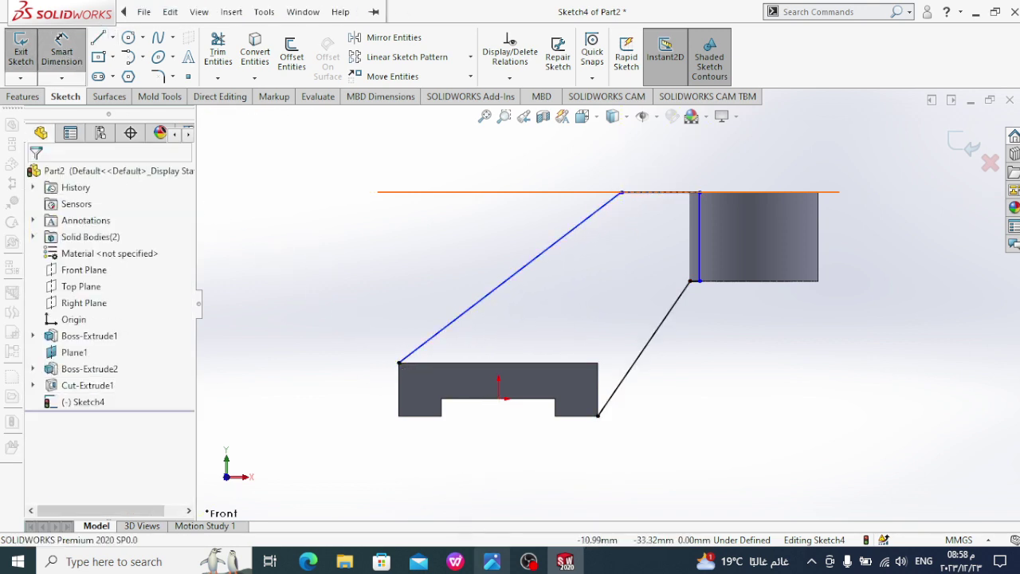
pyautogui.click(492, 561)
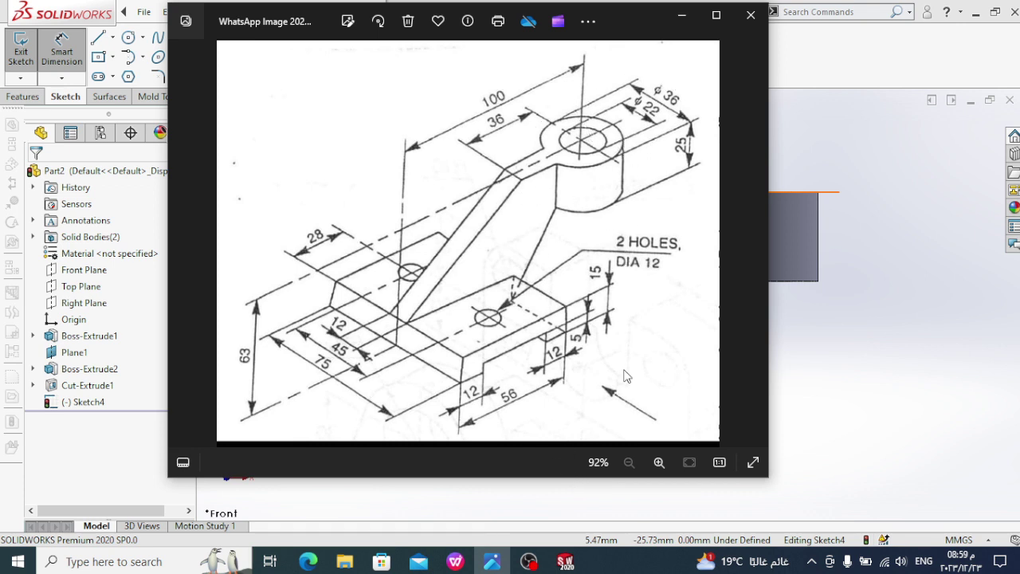
pyautogui.click(565, 561)
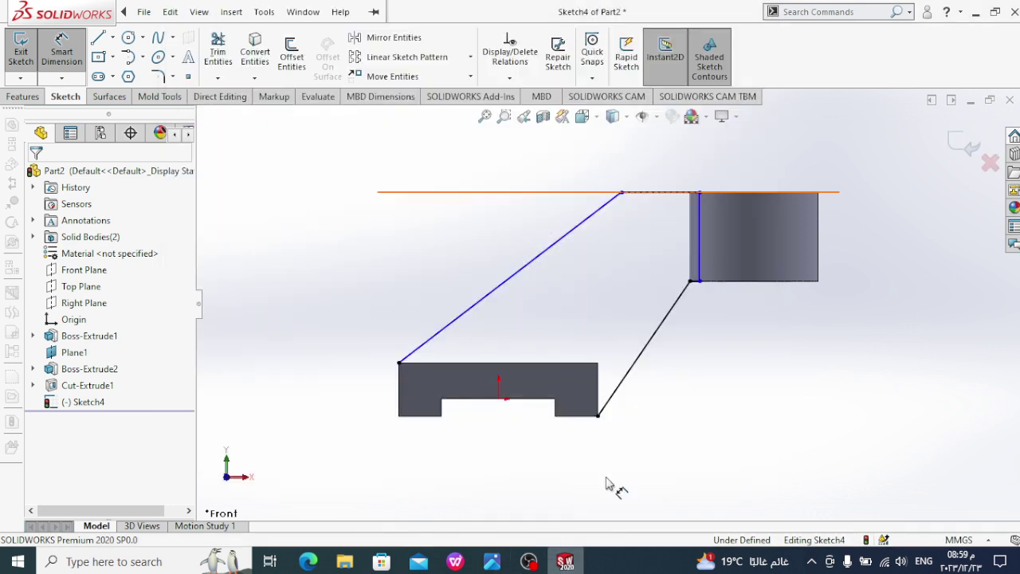
# - Dimension the slanted line's top end 54 mm (36+36/2) from the boss's far edge
pyautogui.click(622, 193)
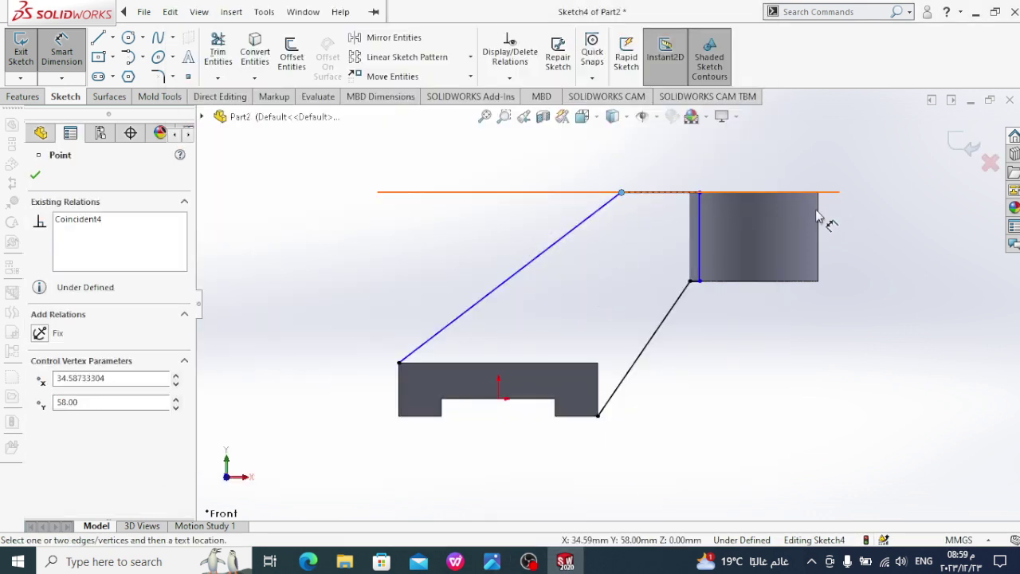
pyautogui.moveTo(817, 217); pyautogui.dragTo(809, 205, button='middle')
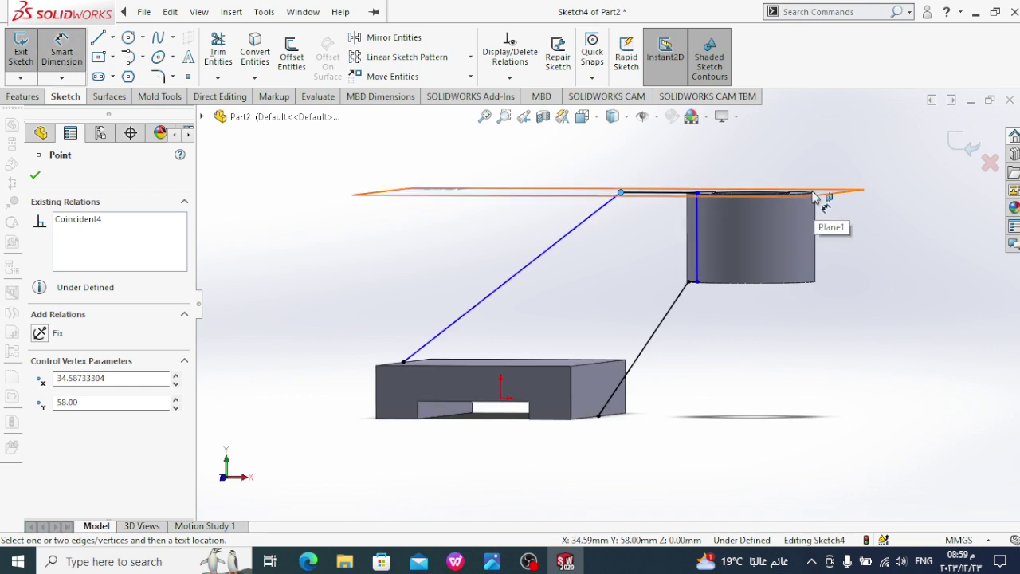
pyautogui.click(815, 222)
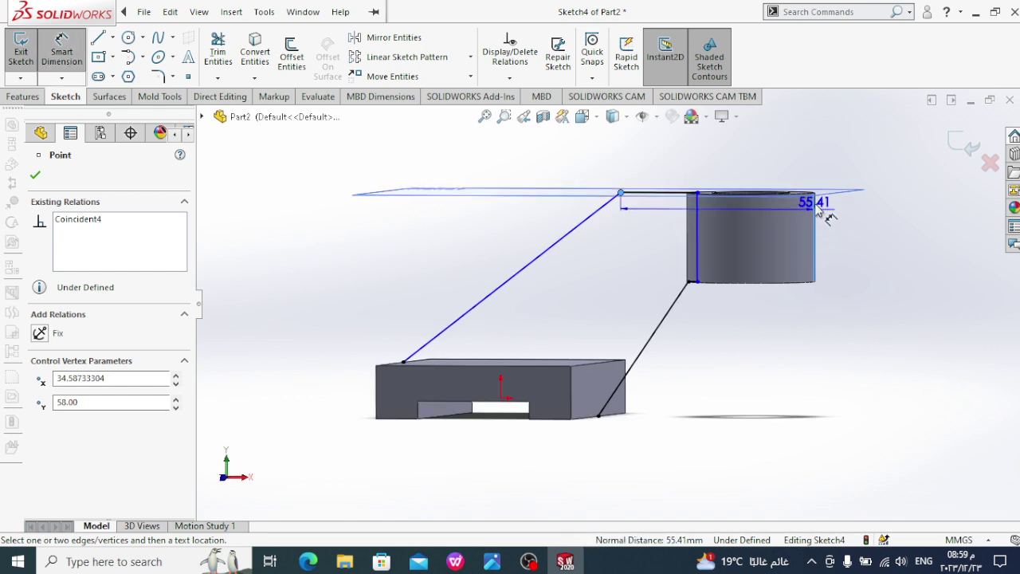
pyautogui.click(780, 137)
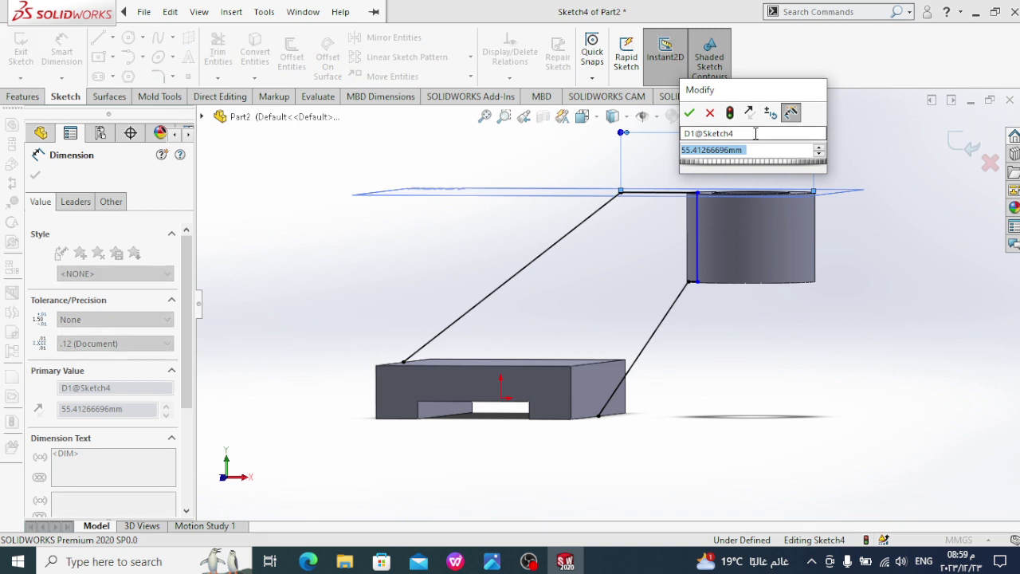
pyautogui.write('36')
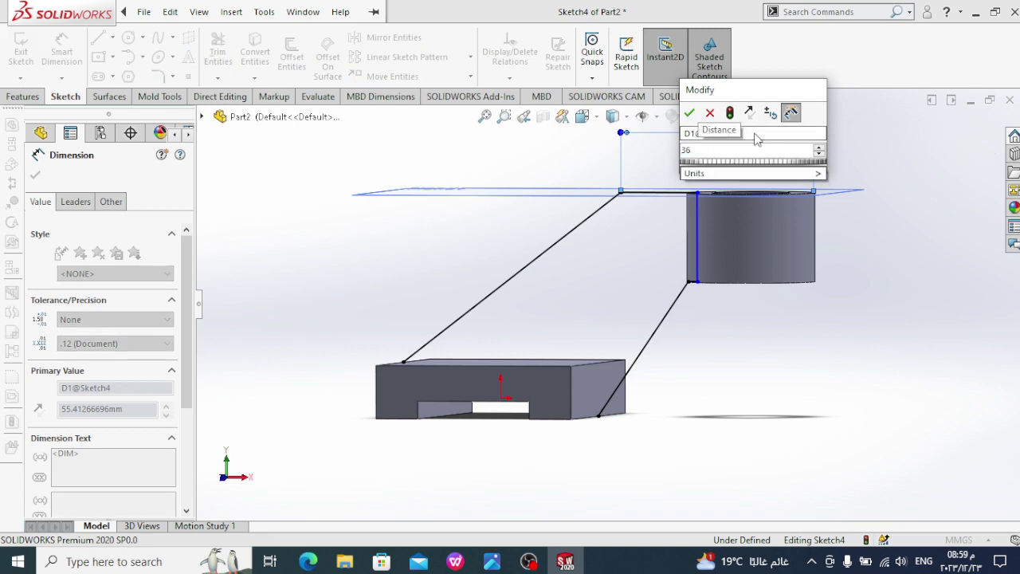
pyautogui.write('+')
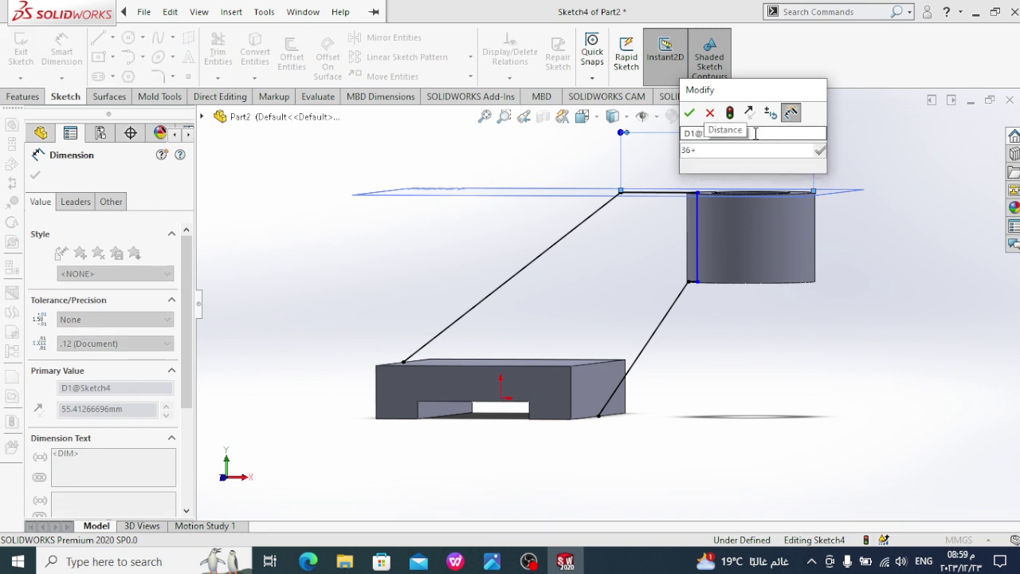
pyautogui.write('36')
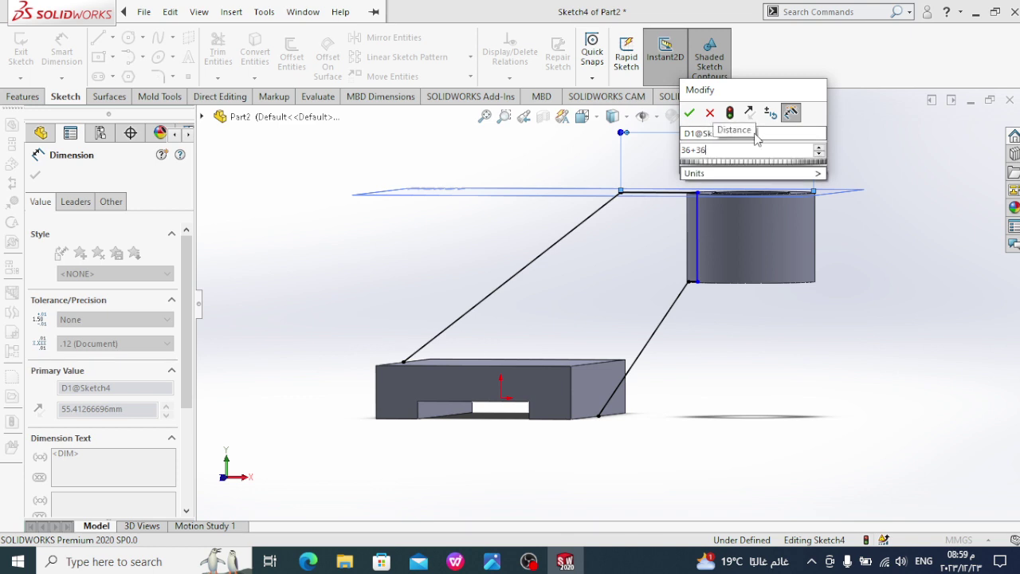
pyautogui.write('/2')
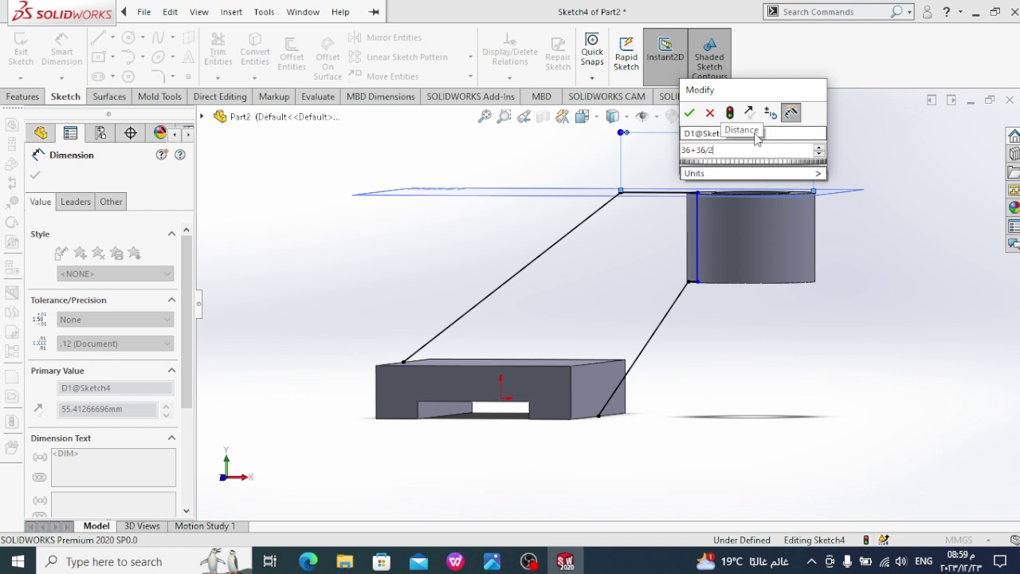
pyautogui.press('Return')
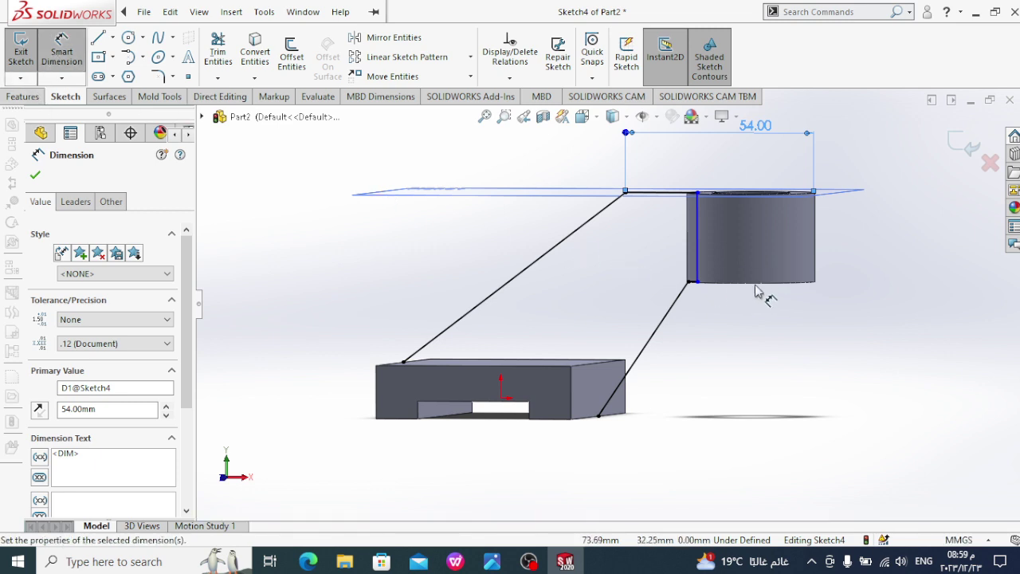
# - Finish the 54 dimension on the slanted arm lines and exit Sketch4
pyautogui.click(35, 174)
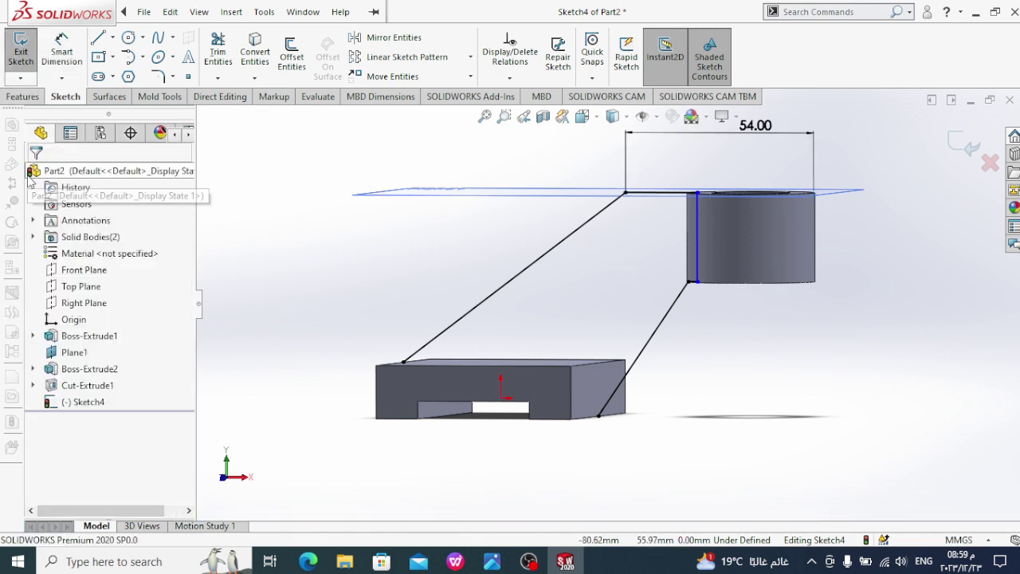
pyautogui.press('z')
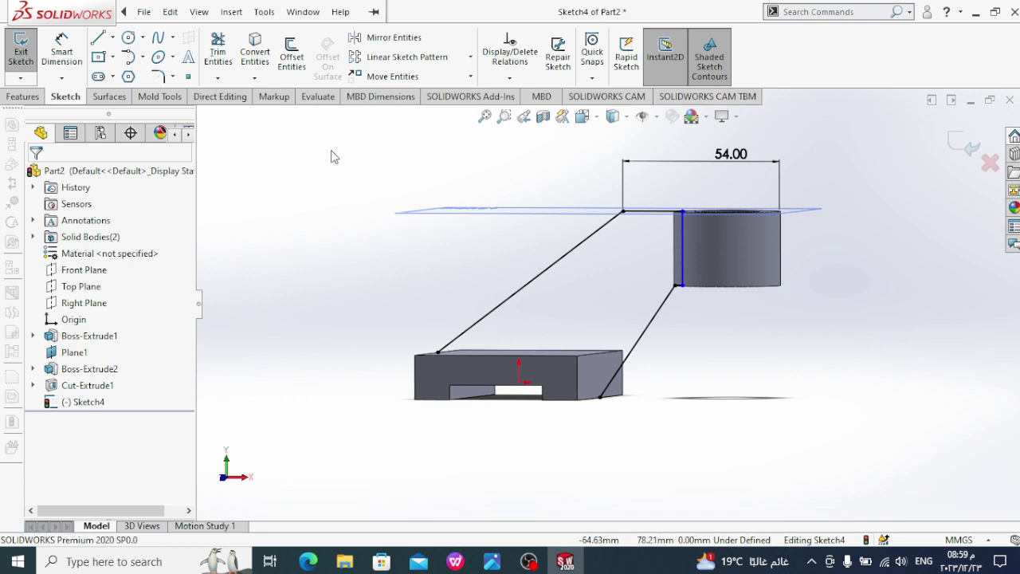
pyautogui.moveTo(333, 156); pyautogui.dragTo(358, 157, button='middle')
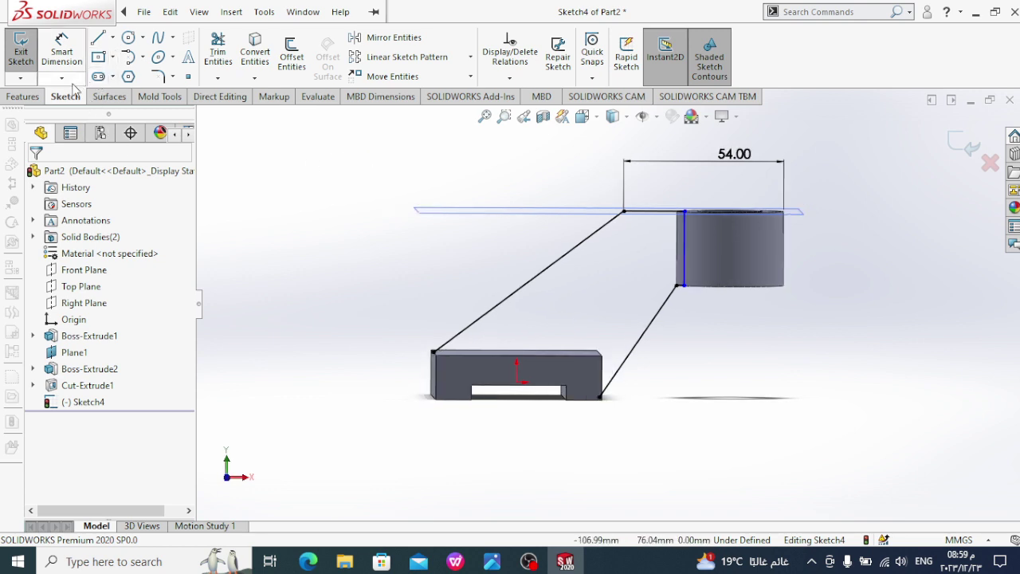
pyautogui.click(21, 49)
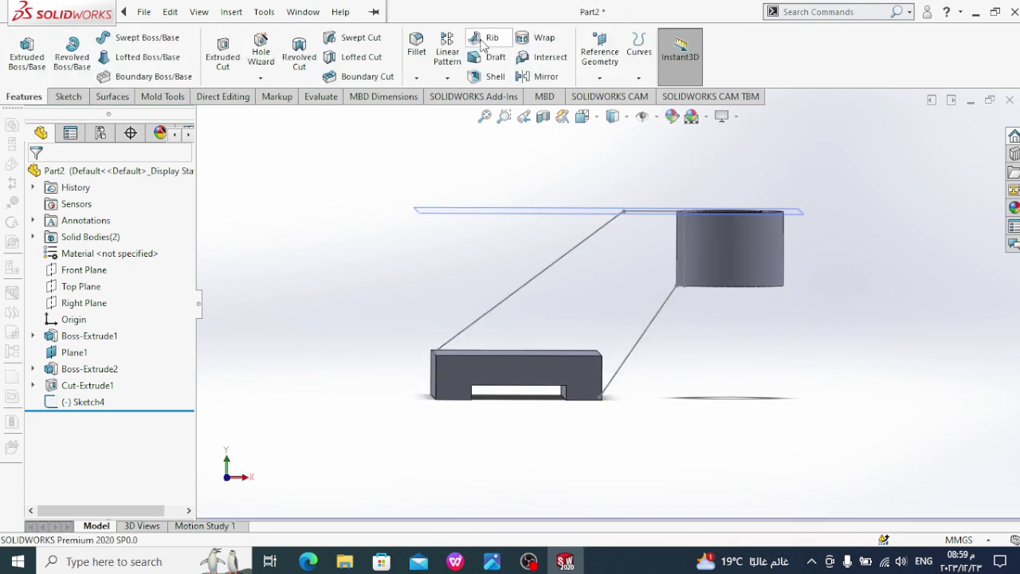
# - Set up a rib from Sketch4's lines with 12 mm thickness, trying normal then parallel extrusion
pyautogui.click(485, 40)
pyautogui.click(591, 233)
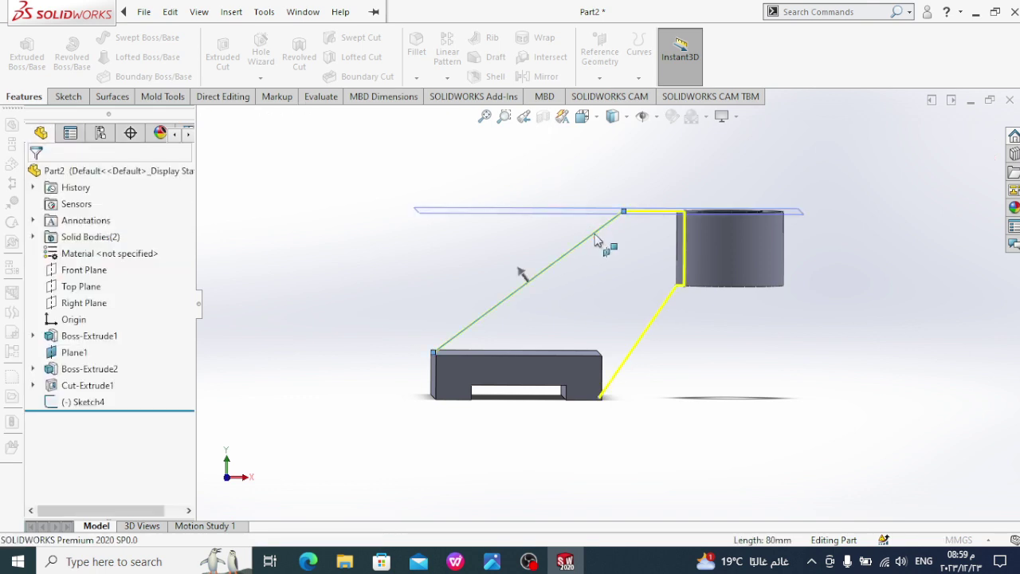
pyautogui.moveTo(463, 245)
pyautogui.mouseDown(button='middle')
pyautogui.moveTo(565, 263)
pyautogui.moveTo(524, 273)
pyautogui.mouseUp(button='middle')
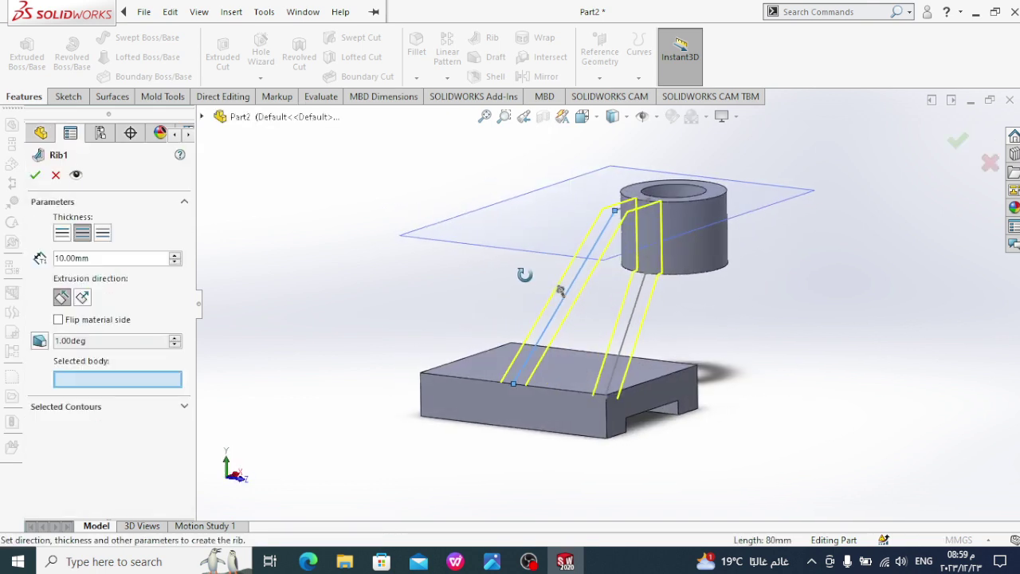
pyautogui.click(83, 298)
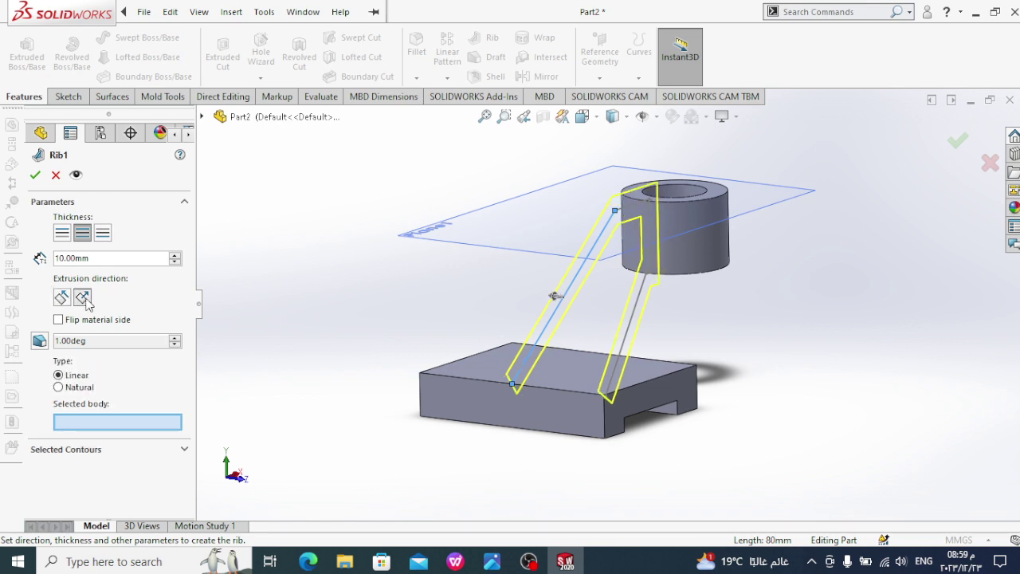
pyautogui.click(62, 297)
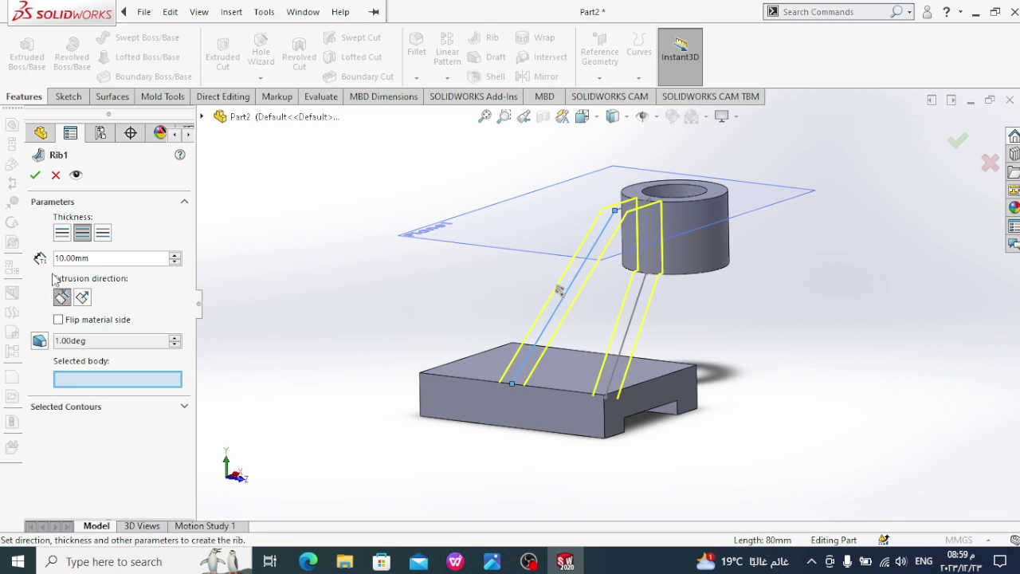
pyautogui.rightClick(76, 259)
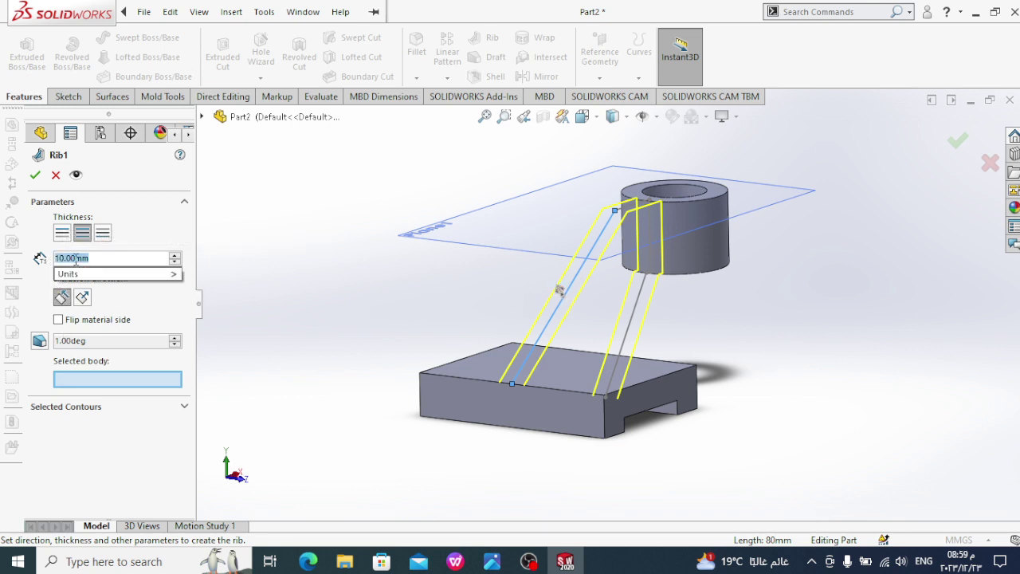
pyautogui.write('12')
pyautogui.press('Return')
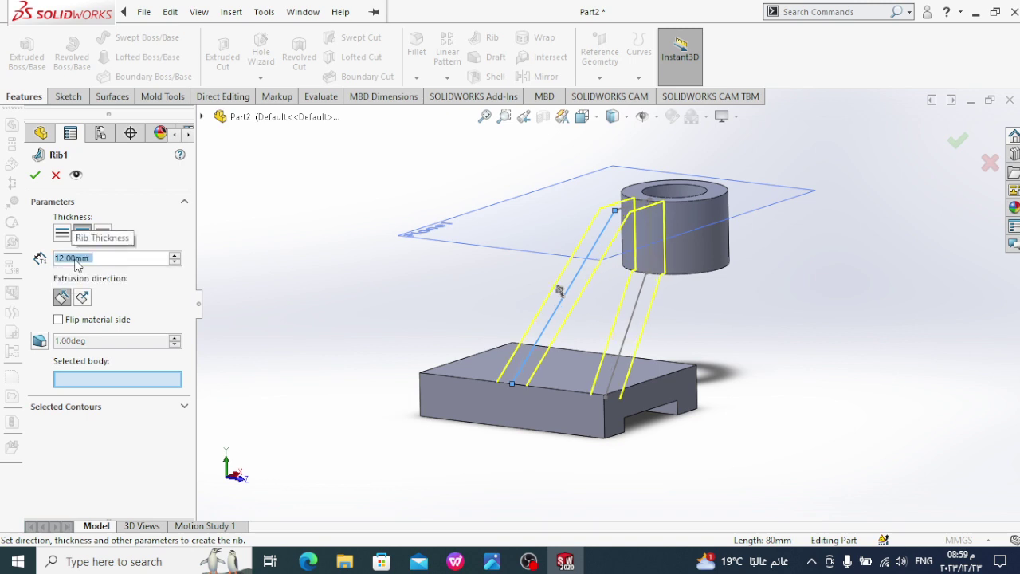
# - Attempt to build the rib, flip its material side, then cancel the rib feature
pyautogui.click(35, 177)
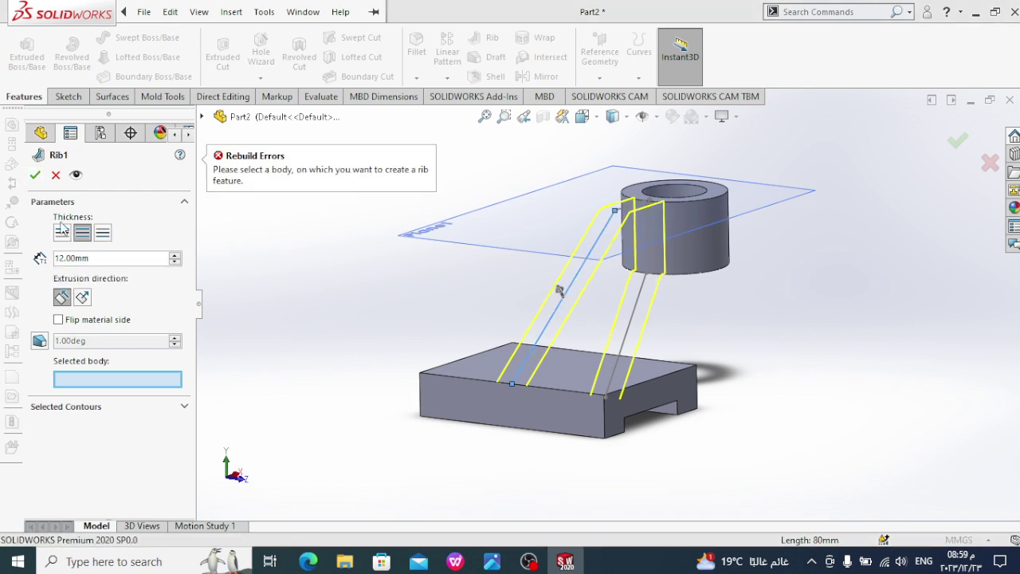
pyautogui.click(59, 321)
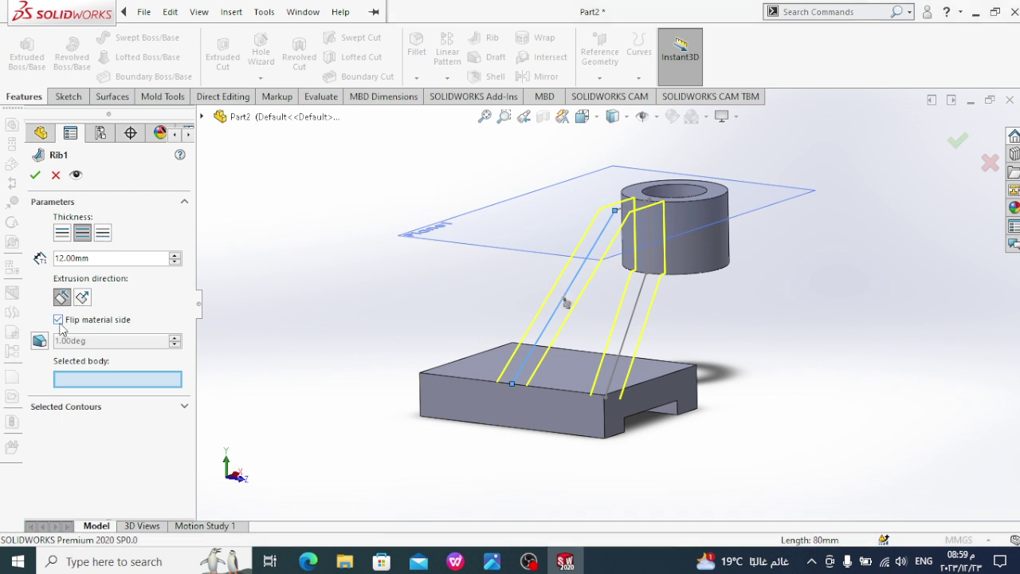
pyautogui.click(35, 175)
pyautogui.click(56, 175)
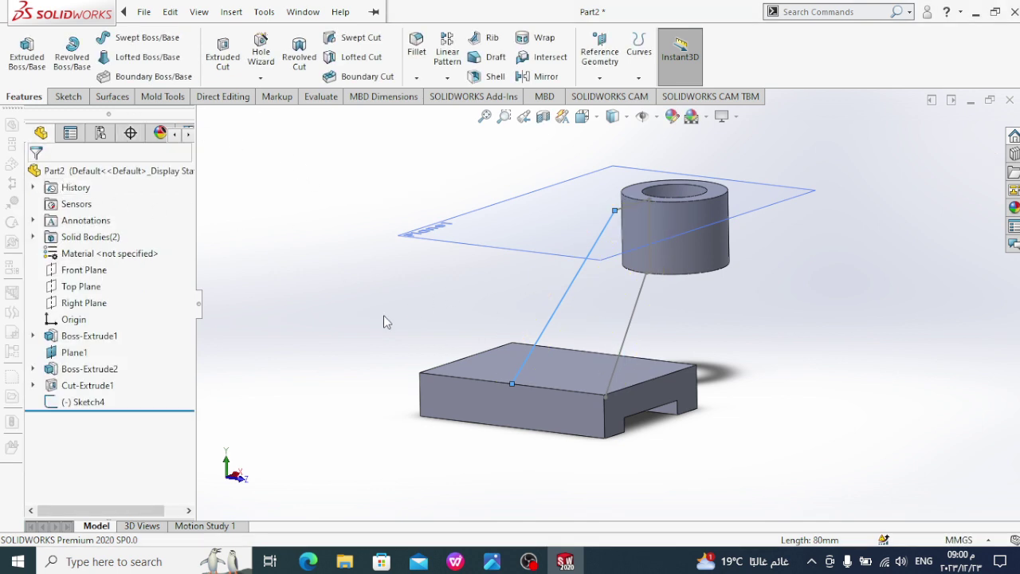
# - Reopen Sketch4 for editing and view it Normal To
pyautogui.click(87, 403)
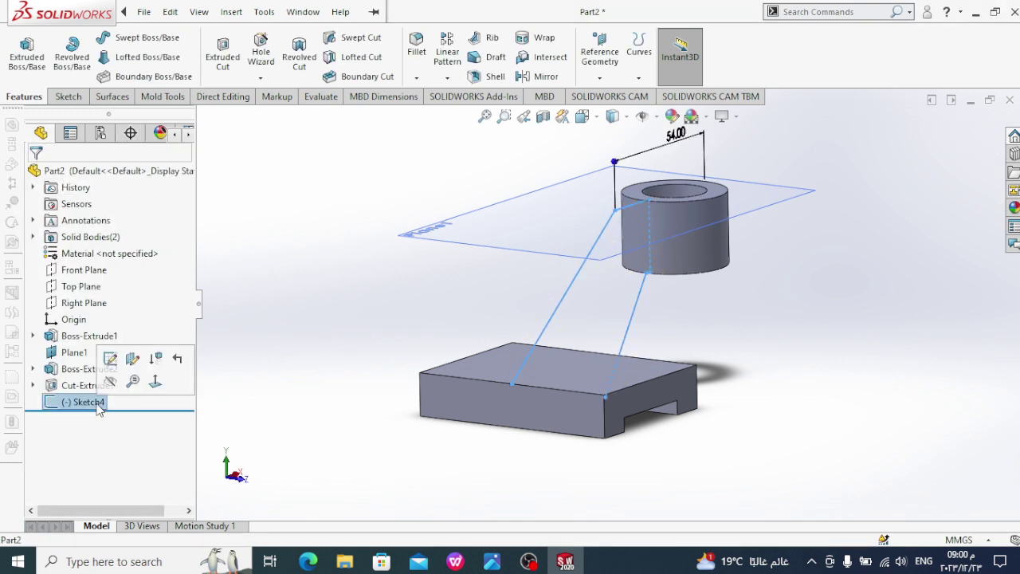
pyautogui.click(110, 361)
pyautogui.rightClick(84, 402)
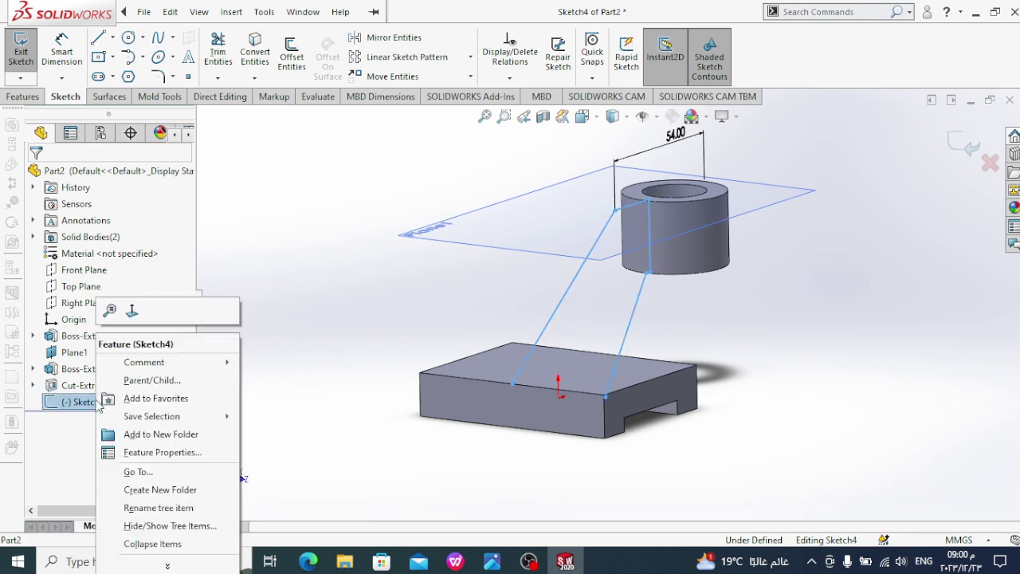
pyautogui.click(134, 313)
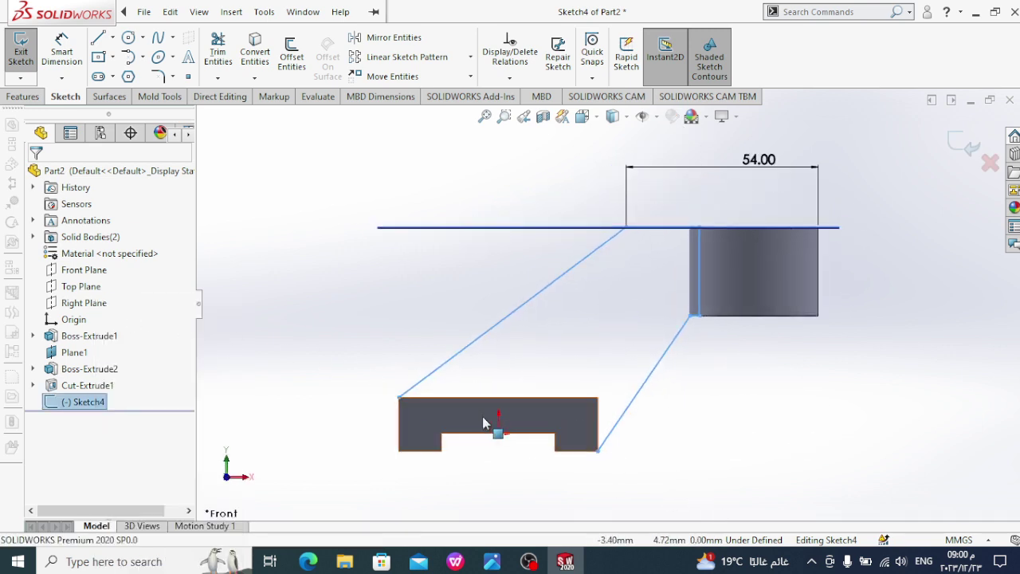
# - Draw vertical and horizontal lines along the block's side and top to close the arm profile
pyautogui.click(101, 39)
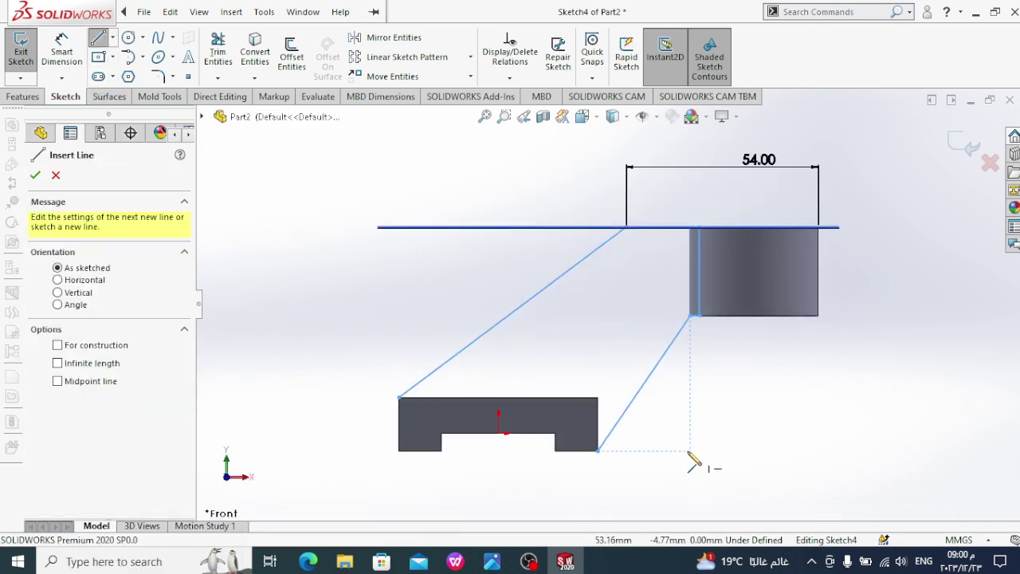
pyautogui.moveTo(676, 462); pyautogui.dragTo(606, 462, button='middle')
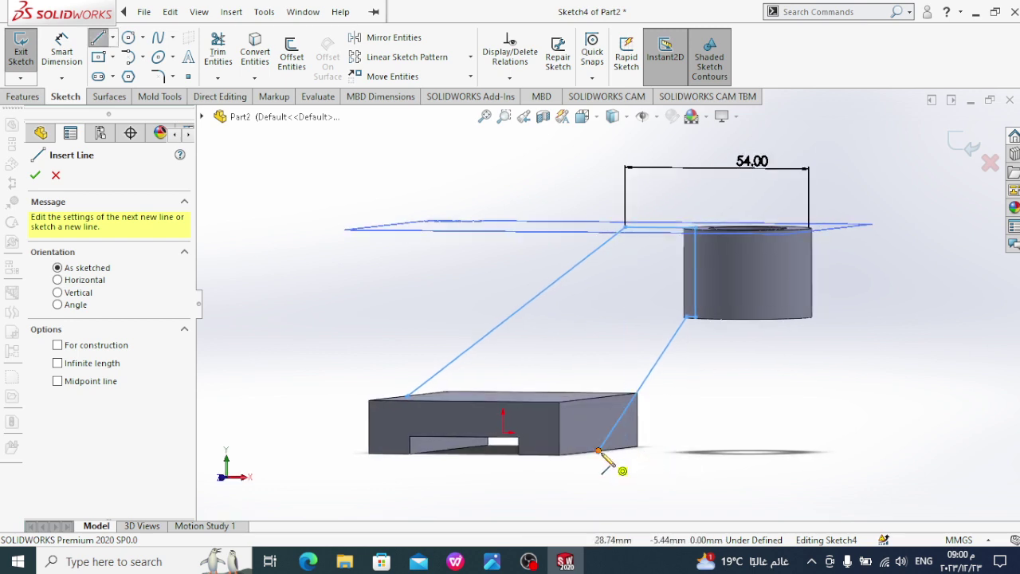
pyautogui.click(599, 453)
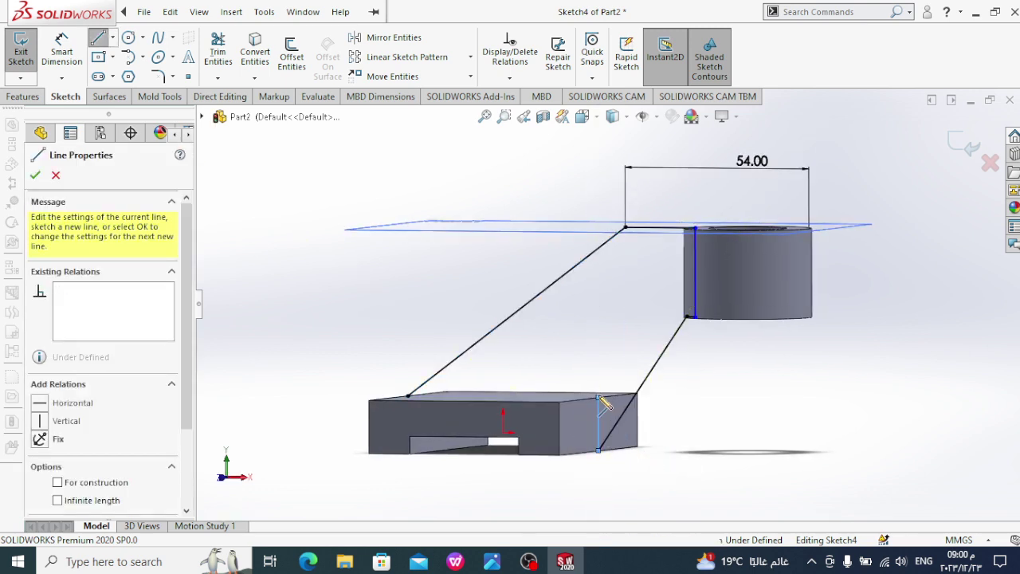
pyautogui.click(599, 397)
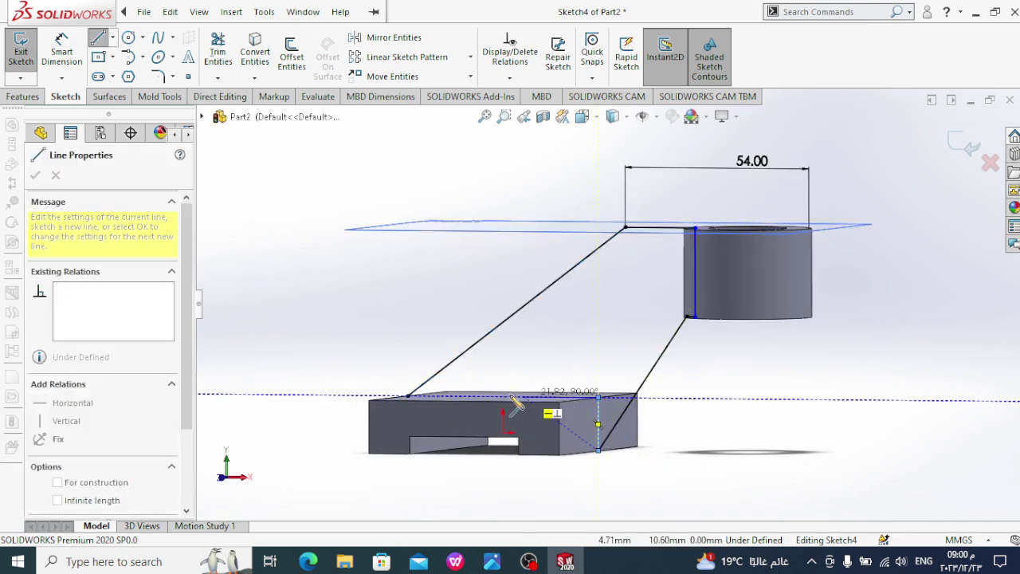
pyautogui.click(407, 397)
pyautogui.click(36, 177)
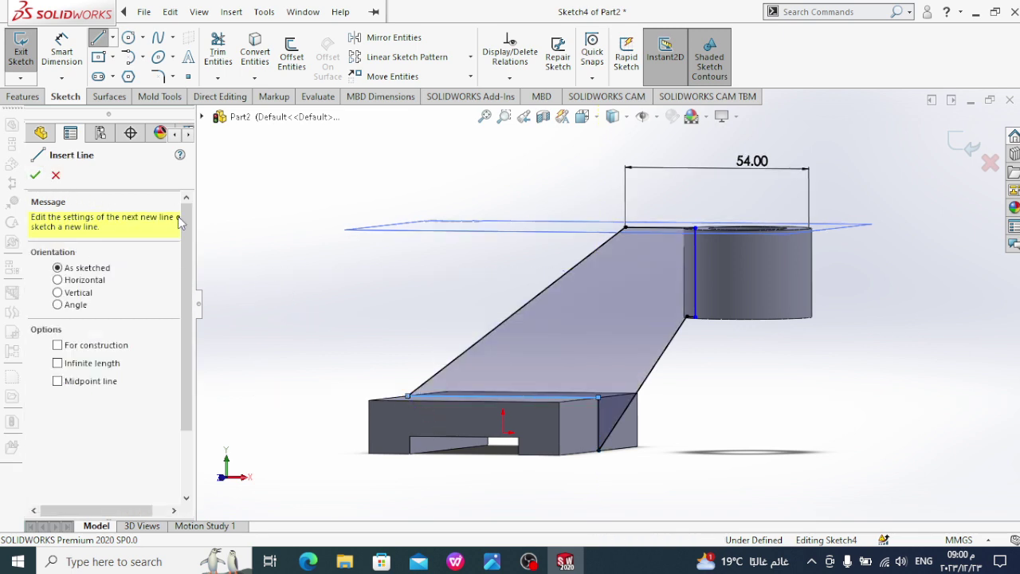
pyautogui.click(319, 233)
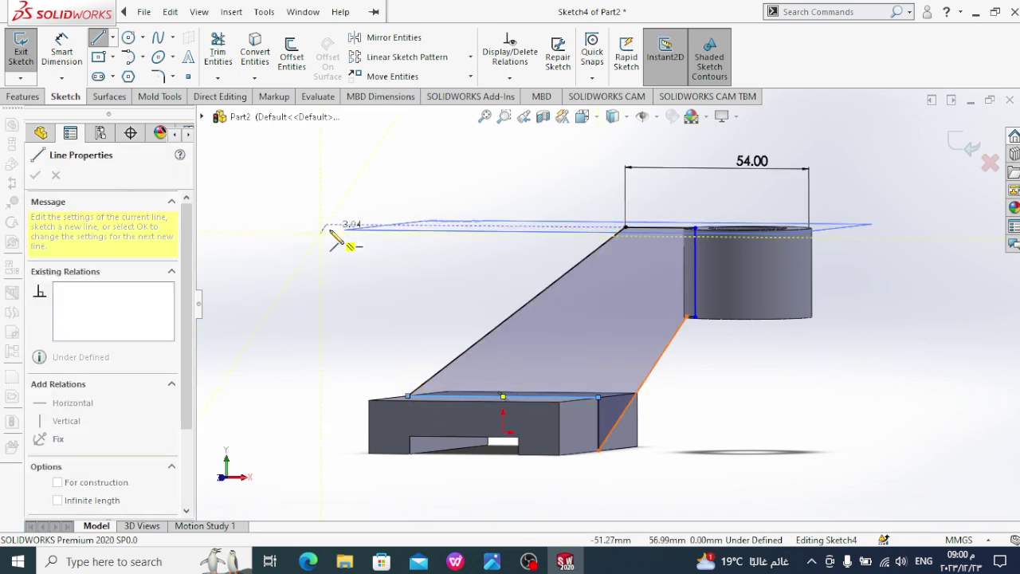
pyautogui.press('Escape')
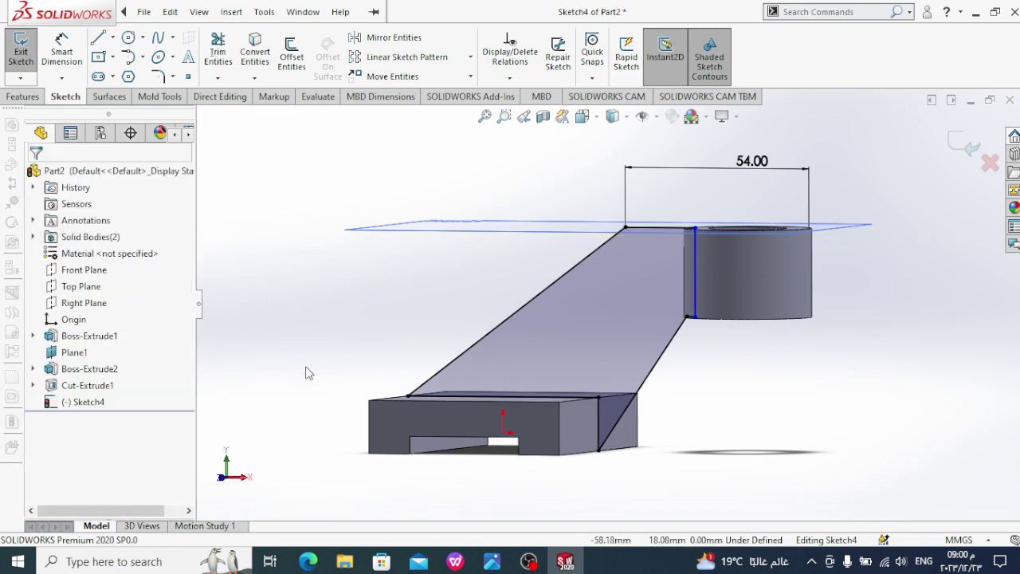
# - Exit Sketch4 and extrude it 12 mm as a blind boss
pyautogui.click(24, 48)
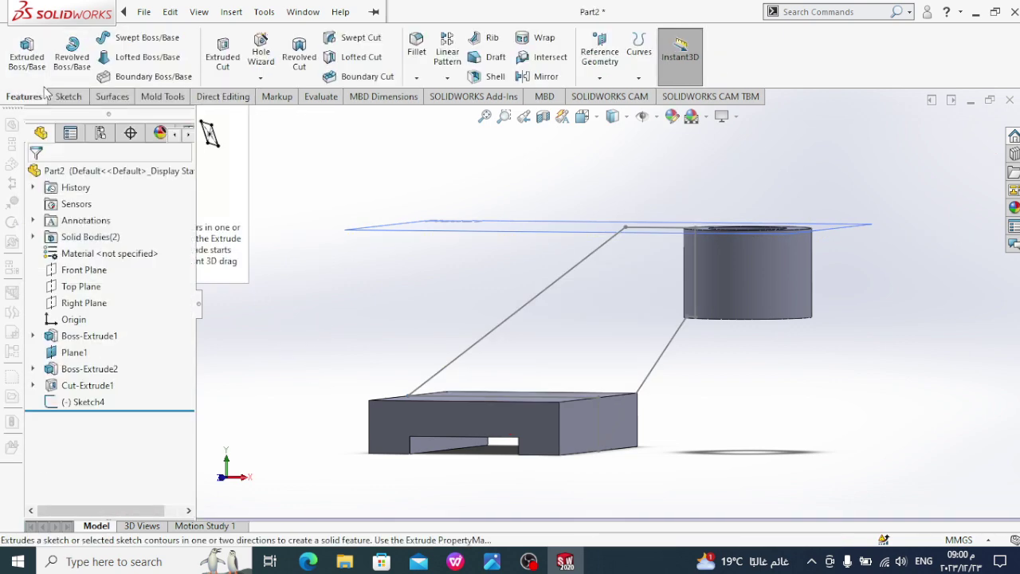
pyautogui.click(27, 52)
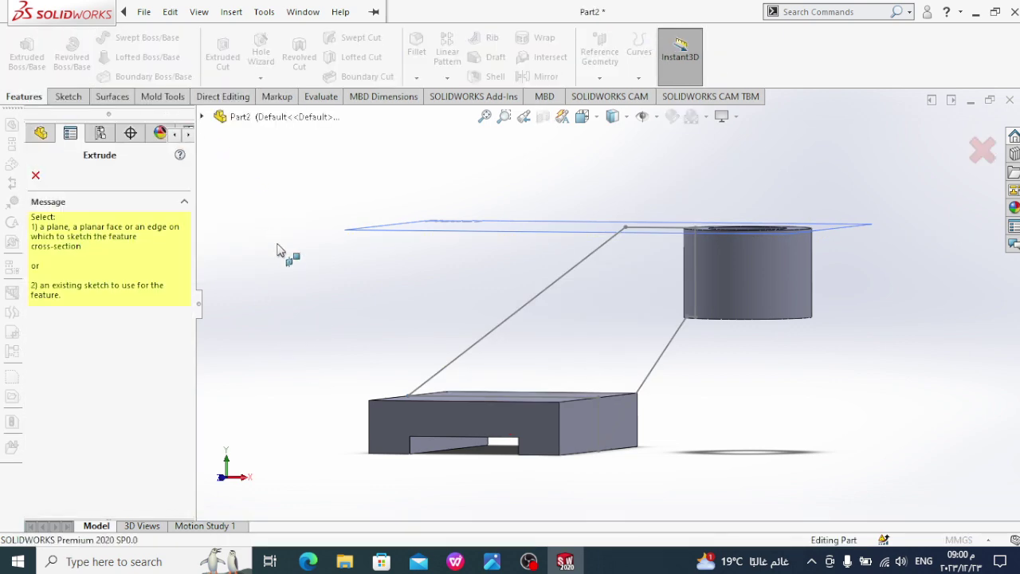
pyautogui.click(501, 323)
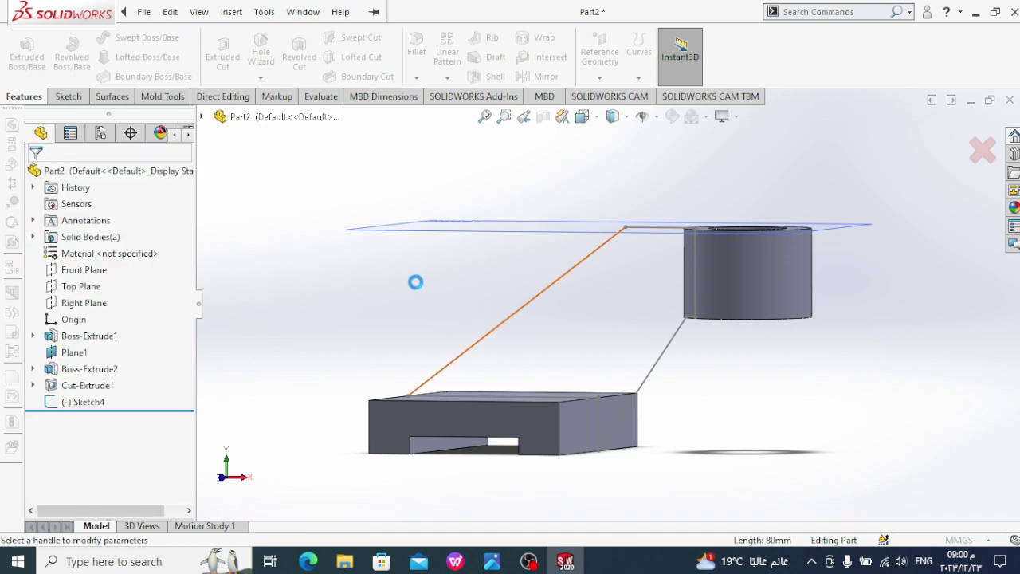
pyautogui.moveTo(422, 279); pyautogui.dragTo(413, 292, button='middle')
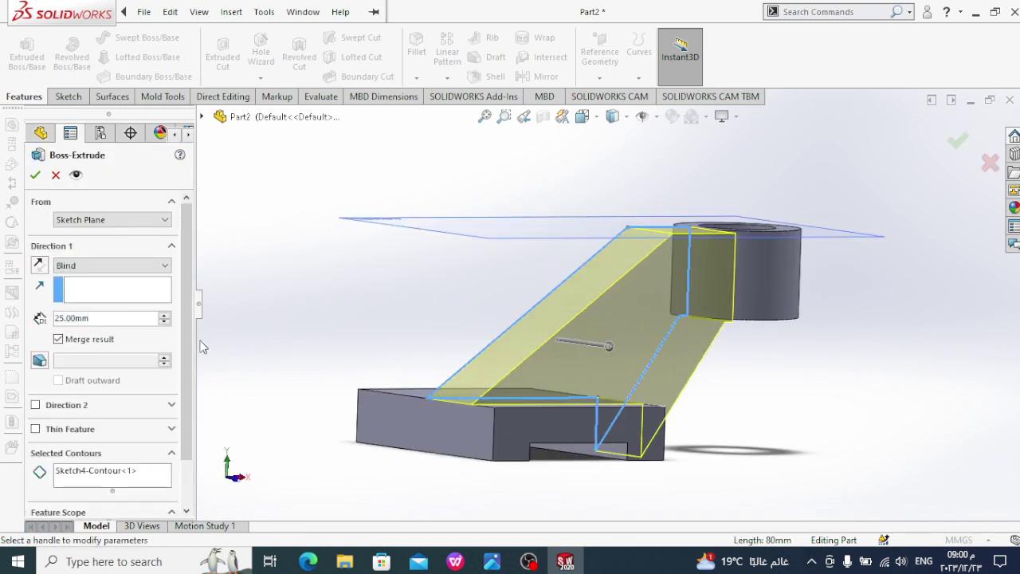
pyautogui.write('12')
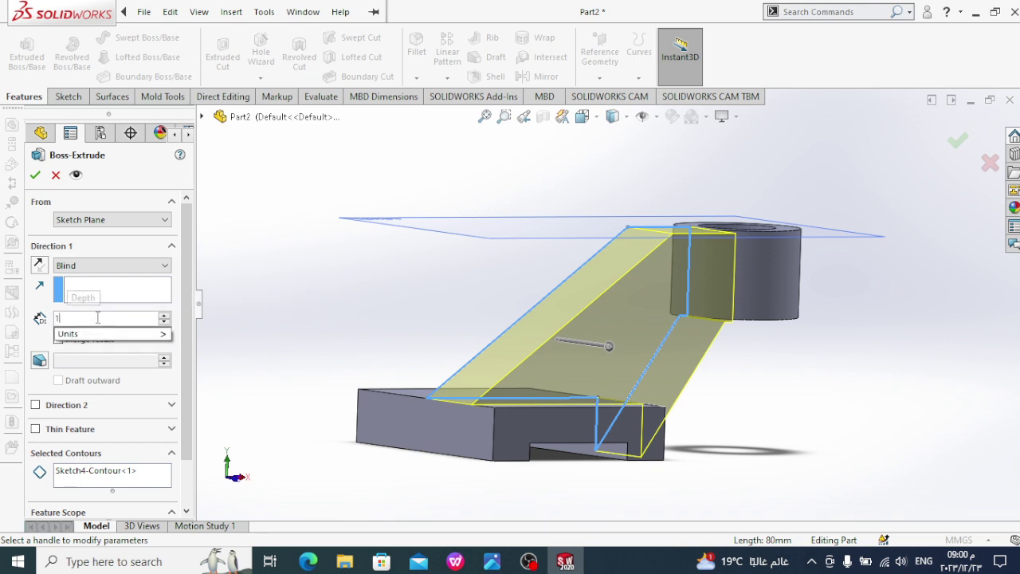
pyautogui.press('Return')
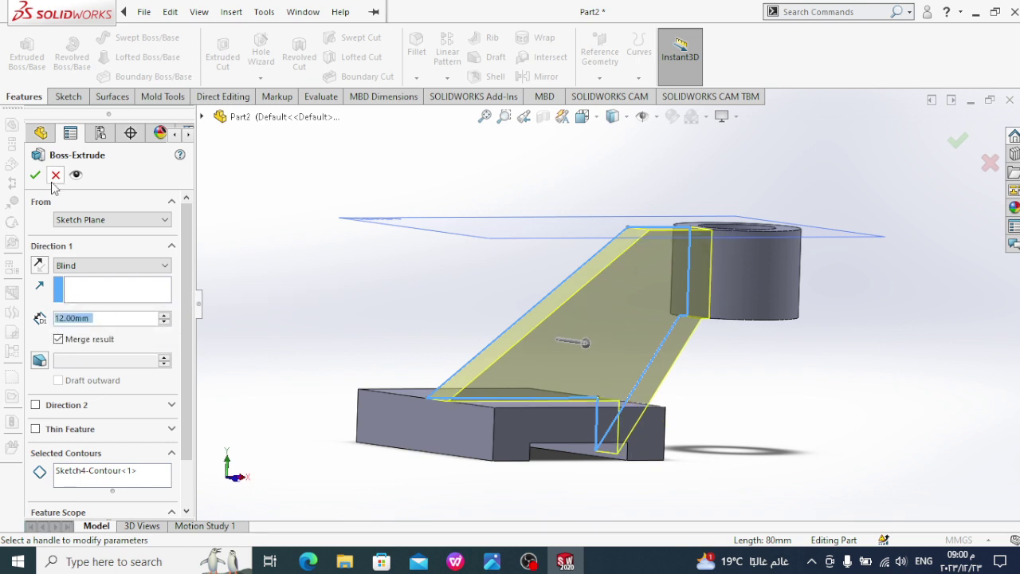
pyautogui.click(35, 175)
# - Inspect where the new arm meets the boss, then undo the extrusion
pyautogui.moveTo(415, 275)
pyautogui.mouseDown(button='middle')
pyautogui.moveTo(308, 280)
pyautogui.moveTo(662, 322)
pyautogui.mouseUp(button='middle')
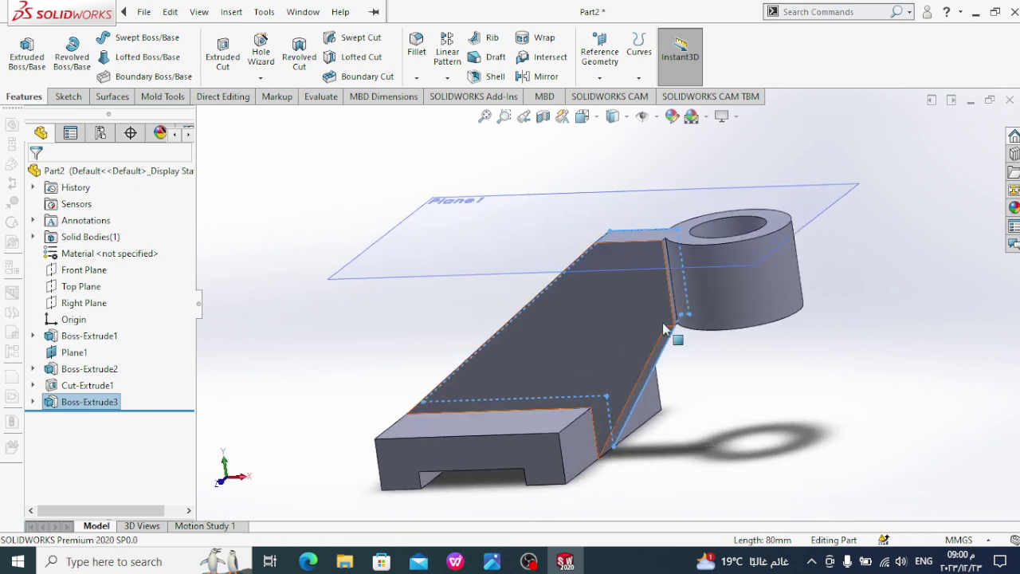
pyautogui.scroll(-3, 682, 268)
pyautogui.scroll(-3, 674, 274)
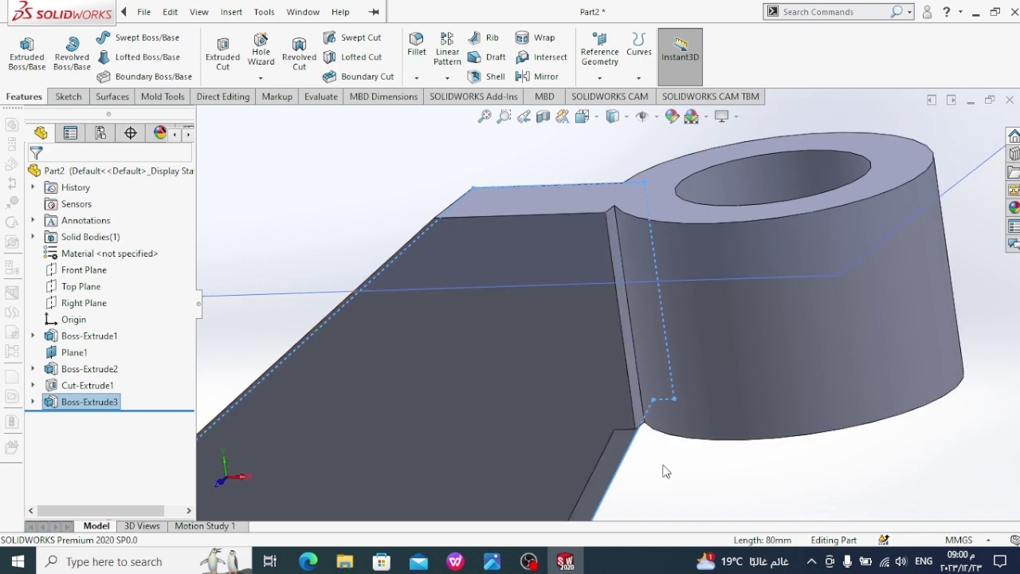
pyautogui.moveTo(666, 470)
pyautogui.mouseDown(button='middle')
pyautogui.moveTo(675, 460)
pyautogui.moveTo(797, 455)
pyautogui.moveTo(782, 474)
pyautogui.mouseUp(button='middle')
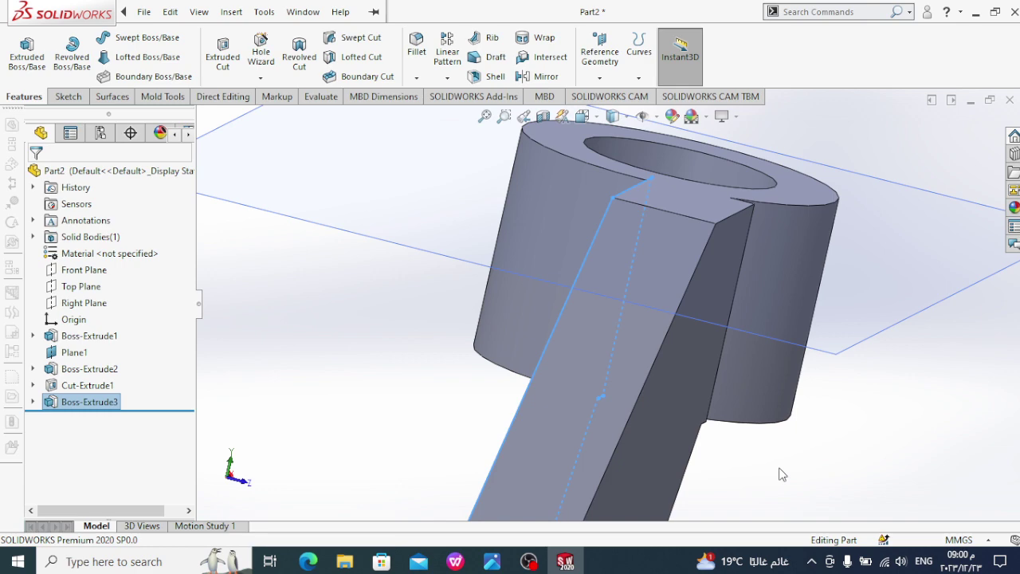
pyautogui.hotkey('ctrl', 'z')
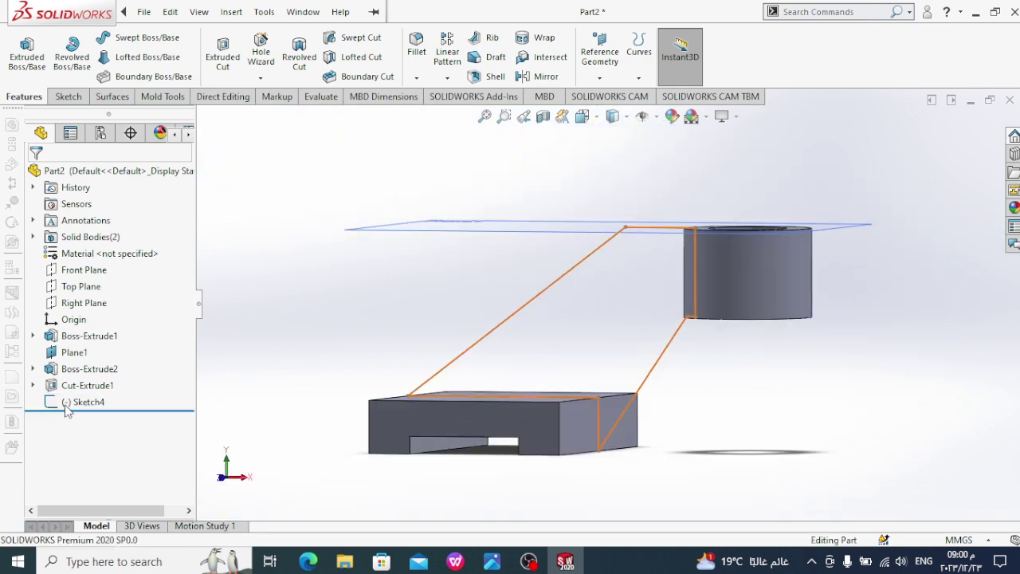
# - Re-extrude Sketch4 12 mm with the Mid Plane end condition
pyautogui.click(67, 406)
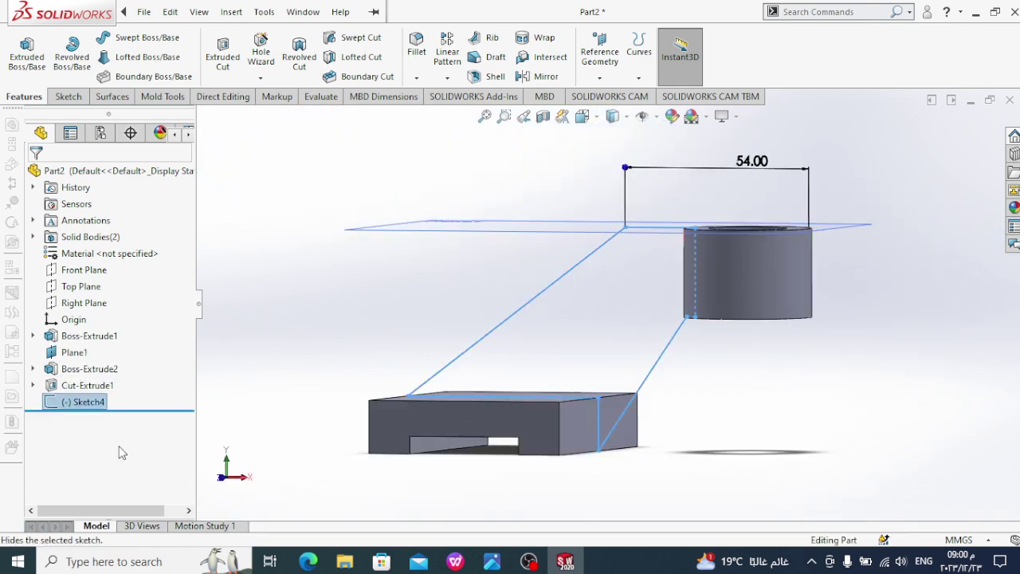
pyautogui.click(26, 52)
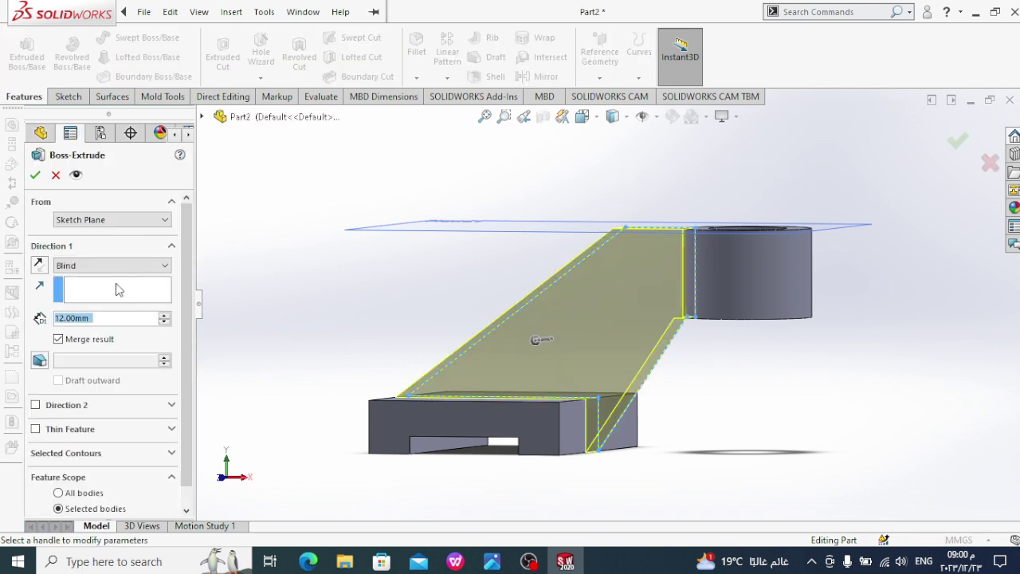
pyautogui.click(111, 265)
pyautogui.click(80, 341)
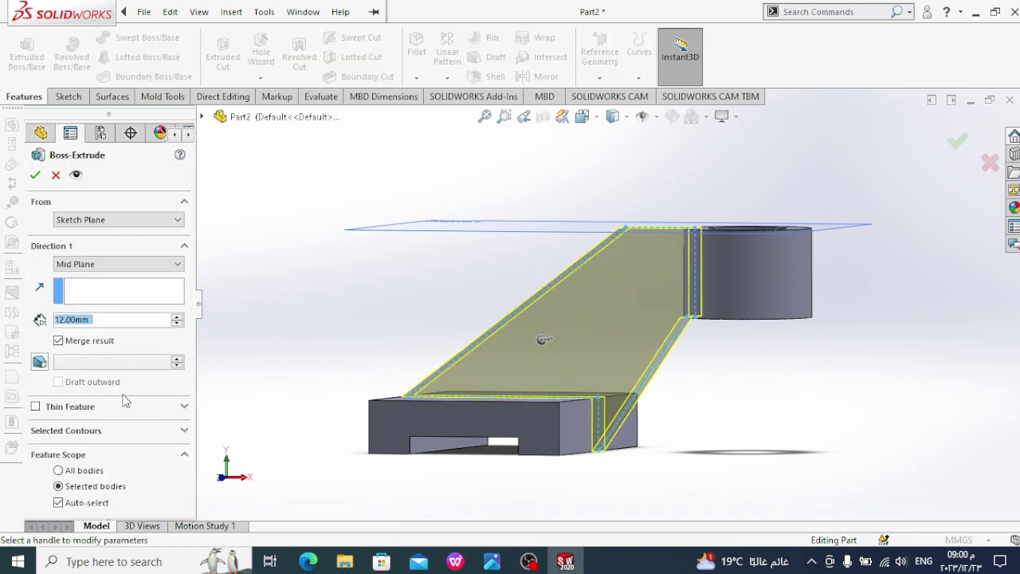
pyautogui.click(35, 174)
pyautogui.moveTo(503, 184)
pyautogui.mouseDown(button='middle')
pyautogui.moveTo(668, 369)
pyautogui.moveTo(622, 447)
pyautogui.mouseUp(button='middle')
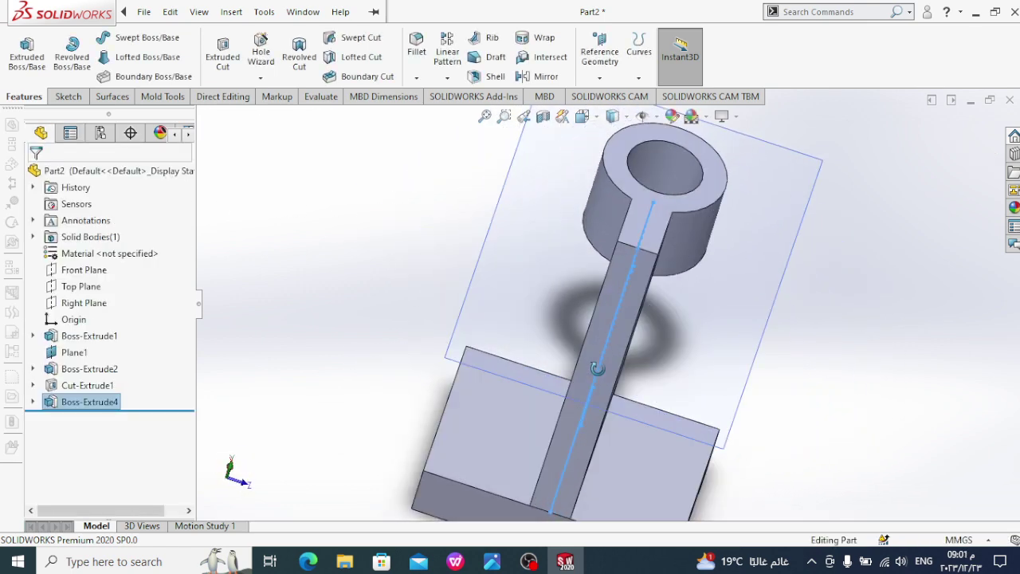
pyautogui.scroll(3, 620, 450)
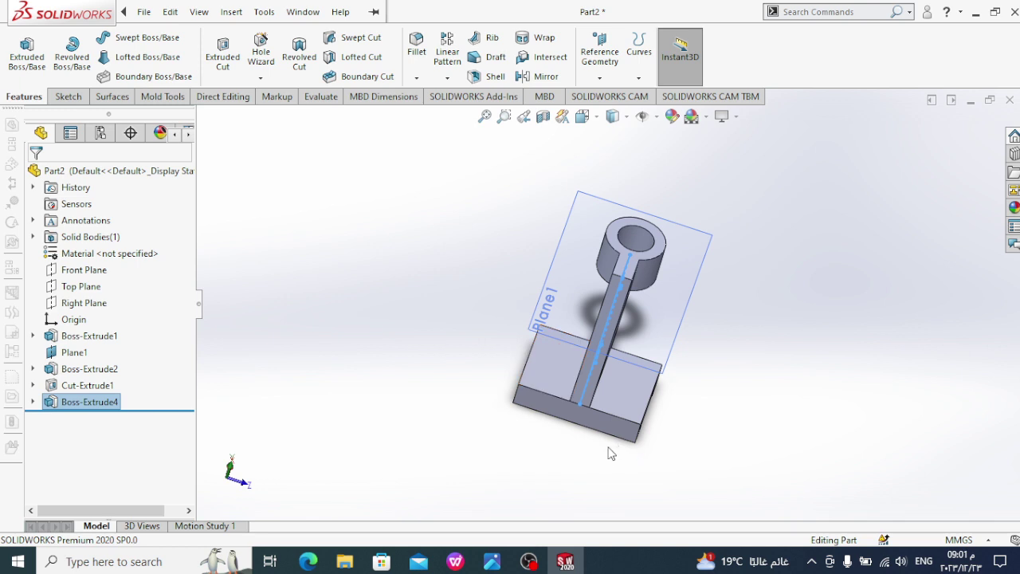
pyautogui.click(492, 561)
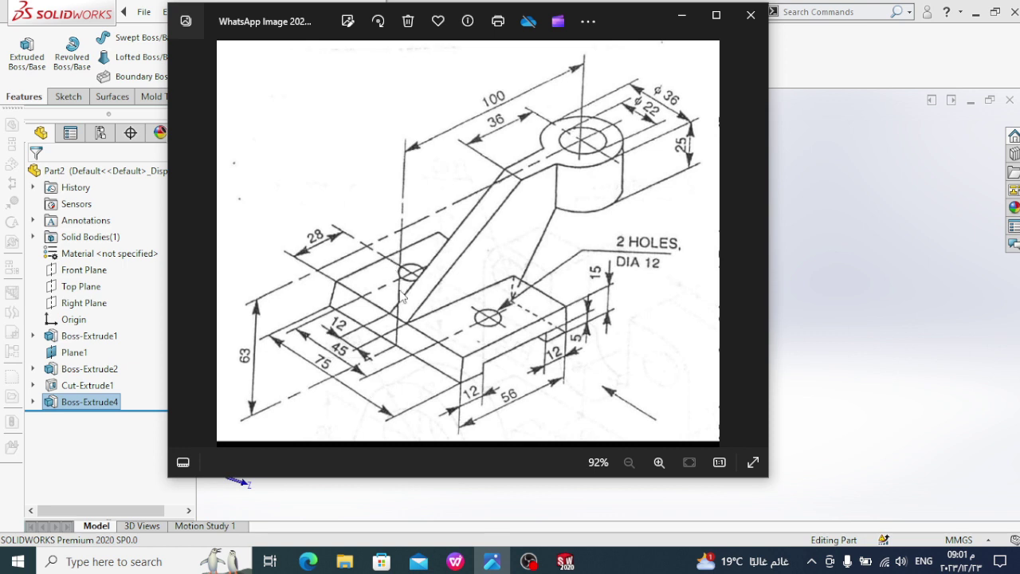
pyautogui.click(565, 561)
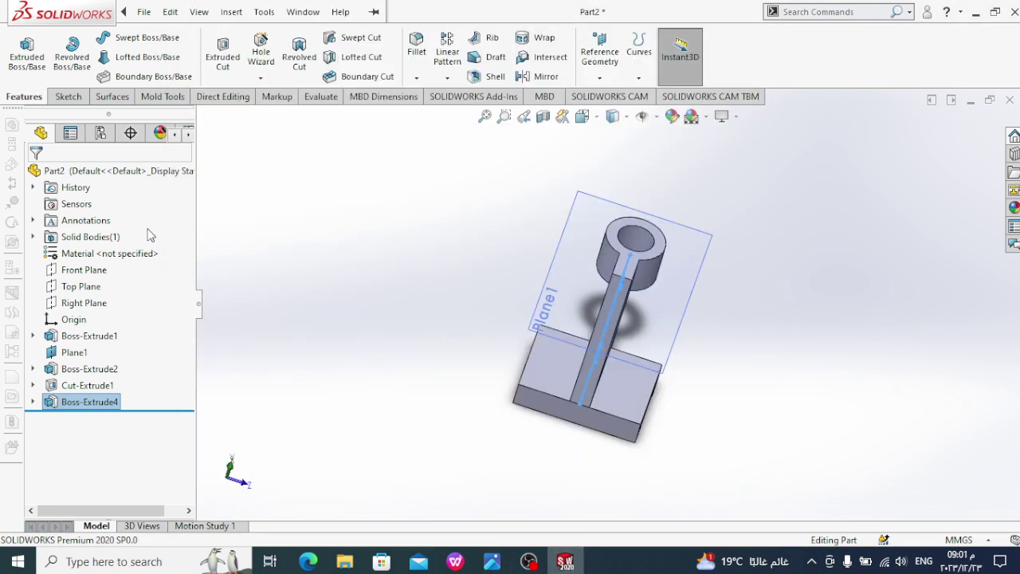
pyautogui.click(617, 381)
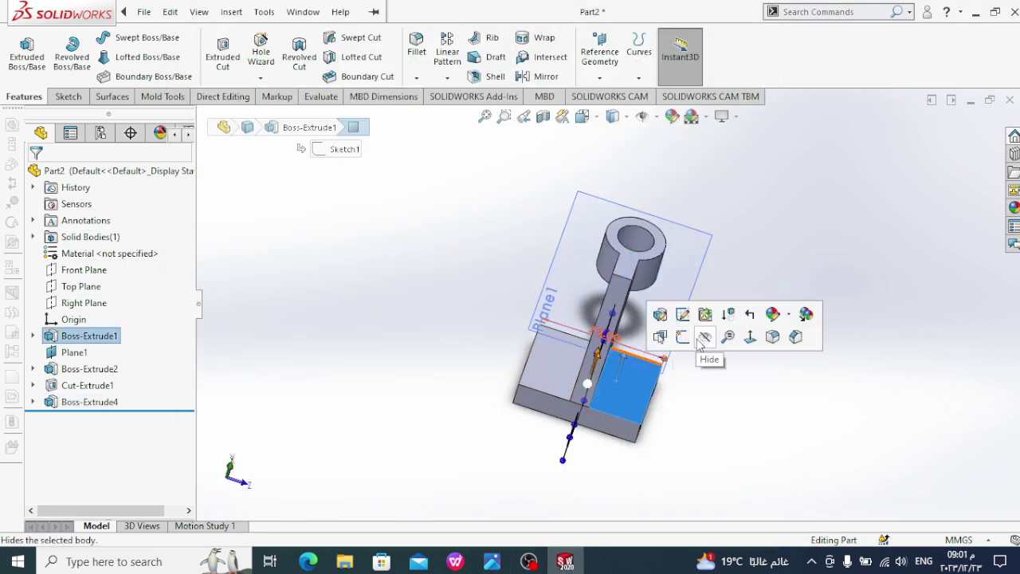
# - Start Sketch5 on the base block's top face and view it Normal To
pyautogui.click(687, 334)
pyautogui.rightClick(621, 355)
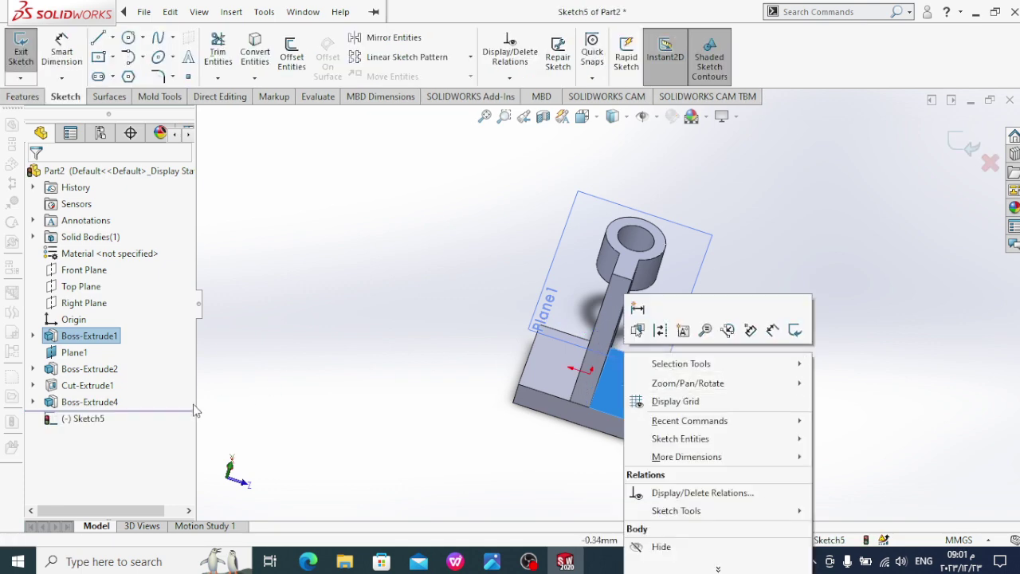
pyautogui.click(99, 402)
pyautogui.click(84, 419)
pyautogui.click(134, 393)
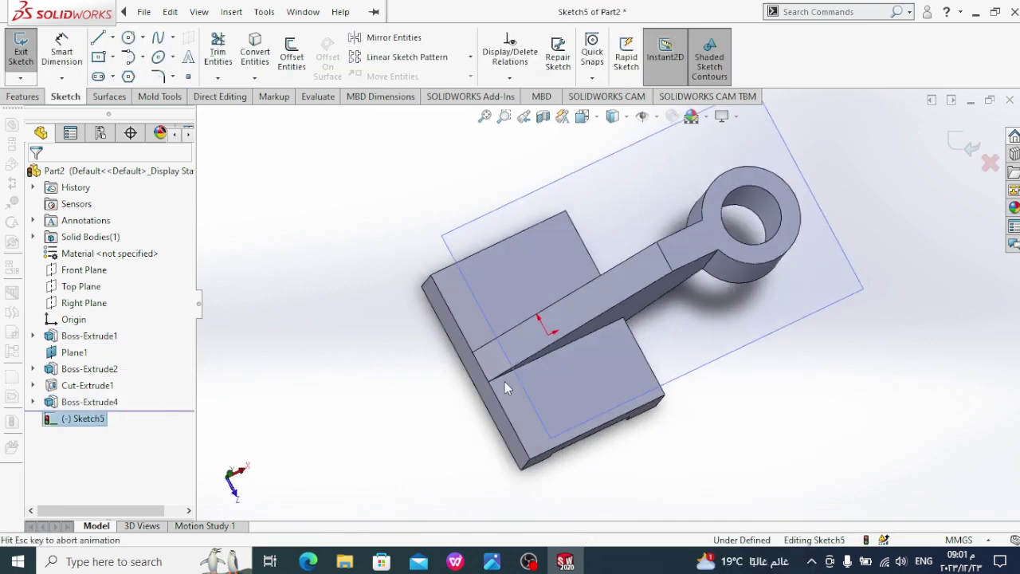
# - Draw two circles on the base block, one below and one above the origin
pyautogui.click(126, 43)
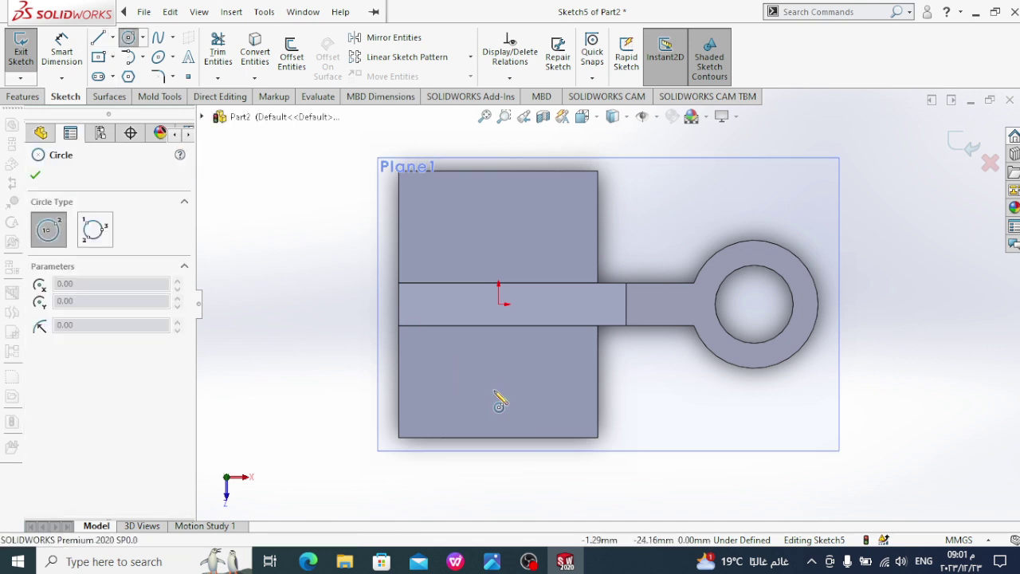
pyautogui.click(495, 390)
pyautogui.click(521, 403)
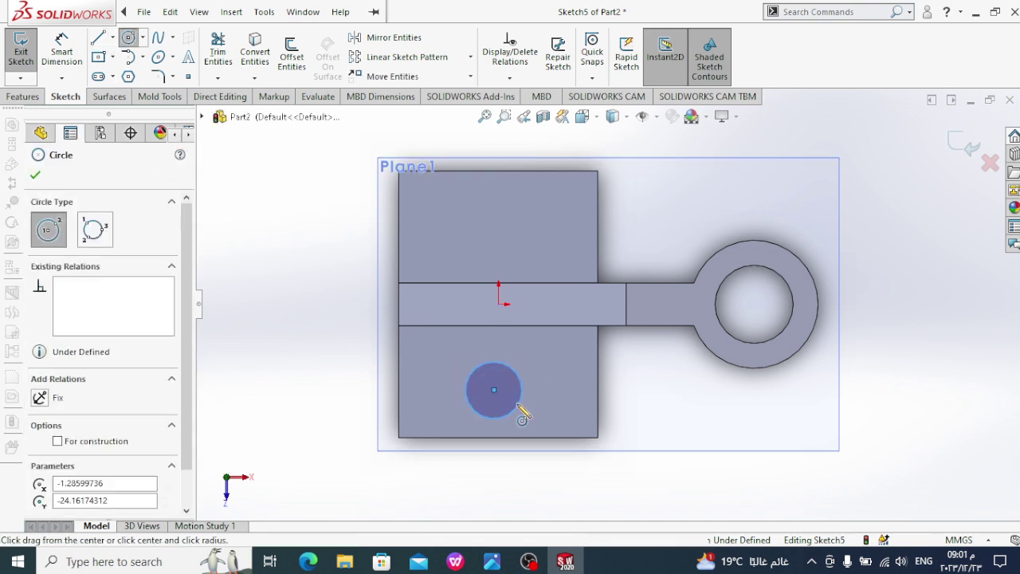
pyautogui.click(498, 211)
pyautogui.click(526, 224)
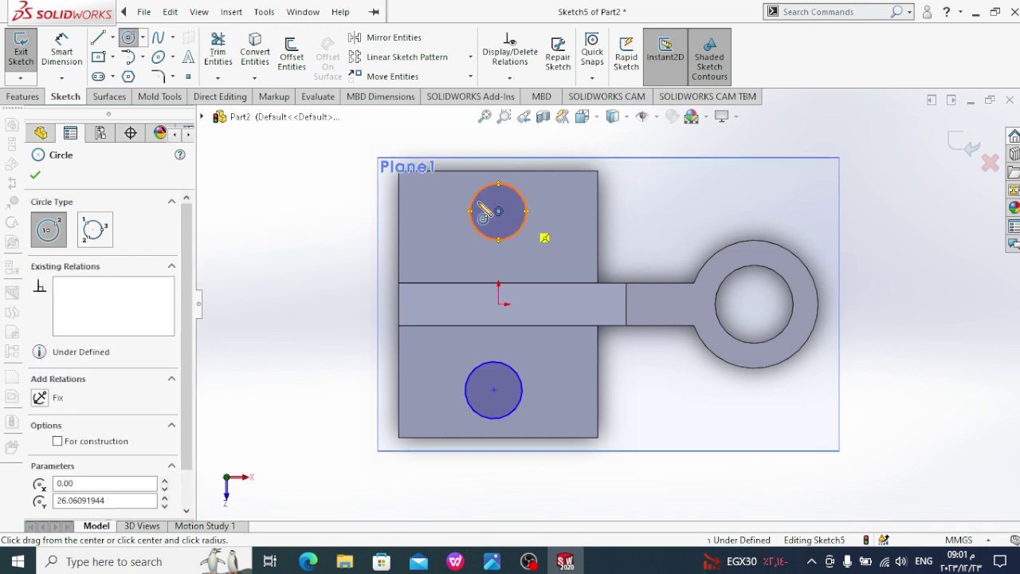
pyautogui.click(132, 43)
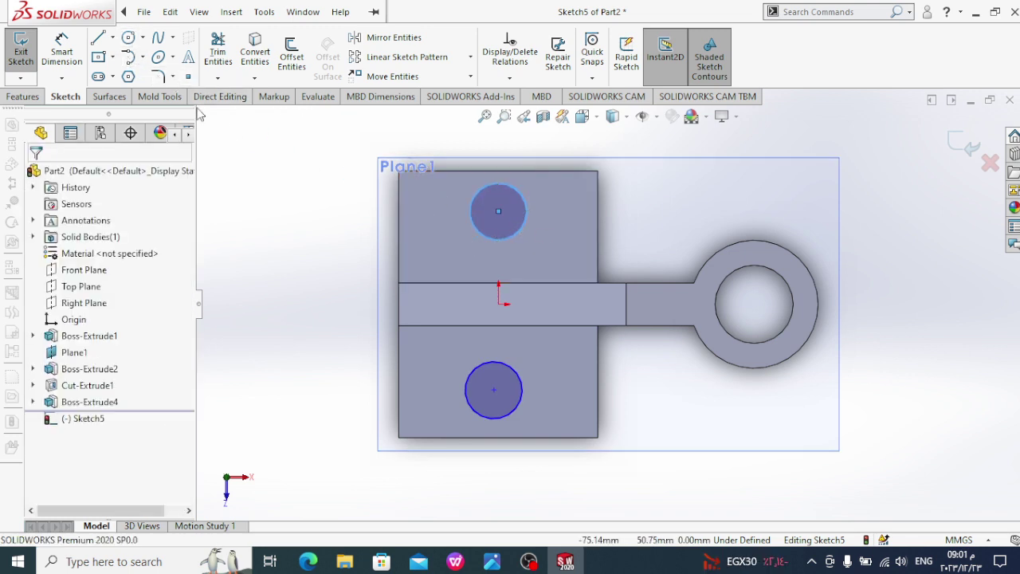
# - Add Vertical relations between each circle's centre and the origin
pyautogui.click(500, 213)
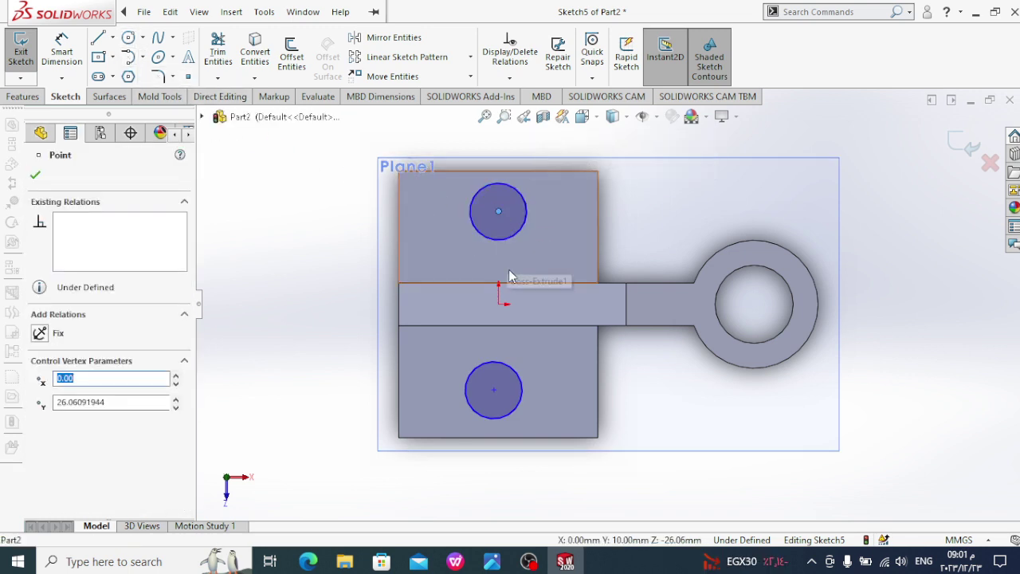
pyautogui.keyDown('ctrl'); pyautogui.click(499, 305); pyautogui.keyUp('ctrl')
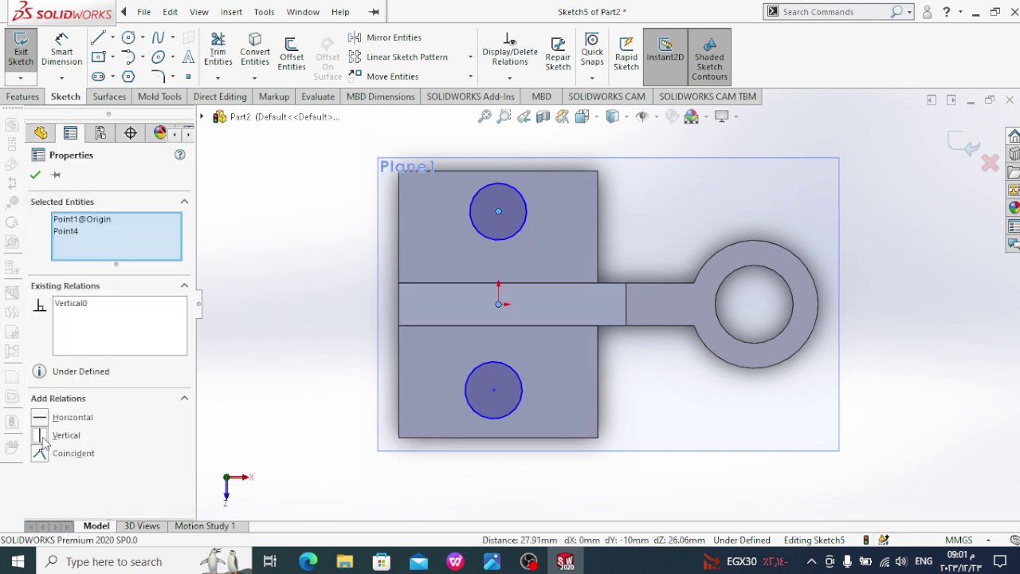
pyautogui.click(34, 177)
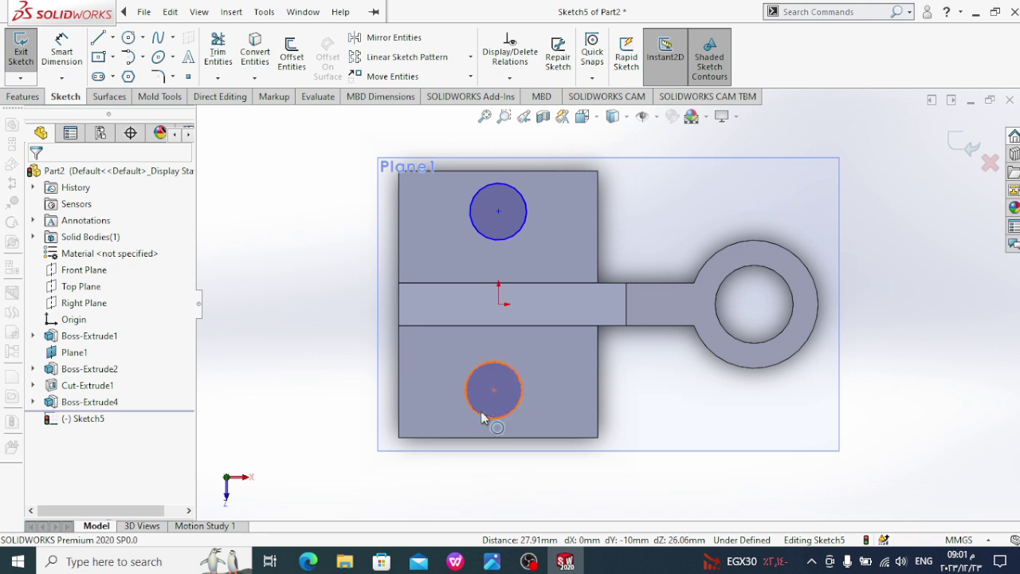
pyautogui.click(494, 391)
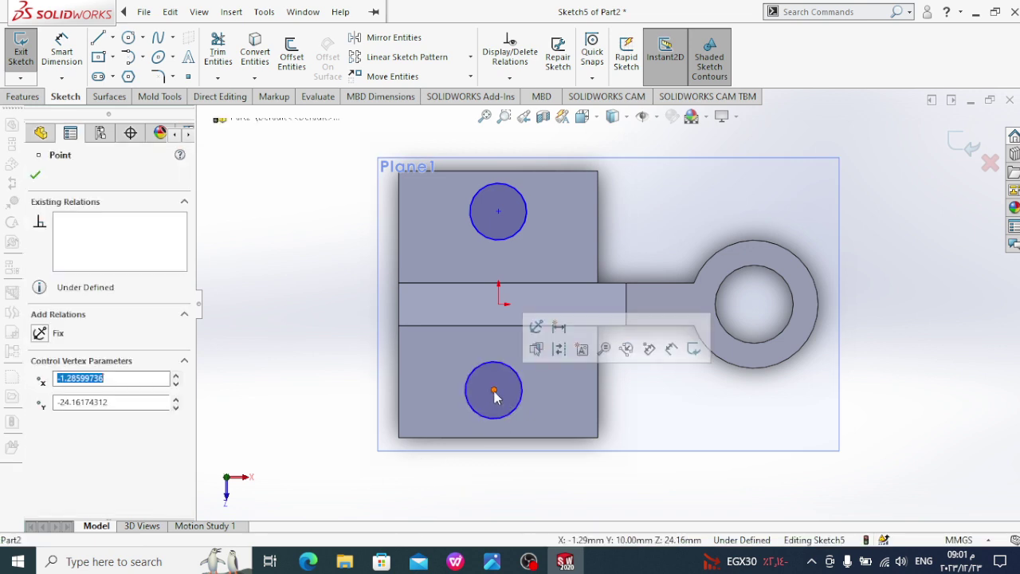
pyautogui.keyDown('ctrl'); pyautogui.click(499, 304); pyautogui.keyUp('ctrl')
pyautogui.click(66, 435)
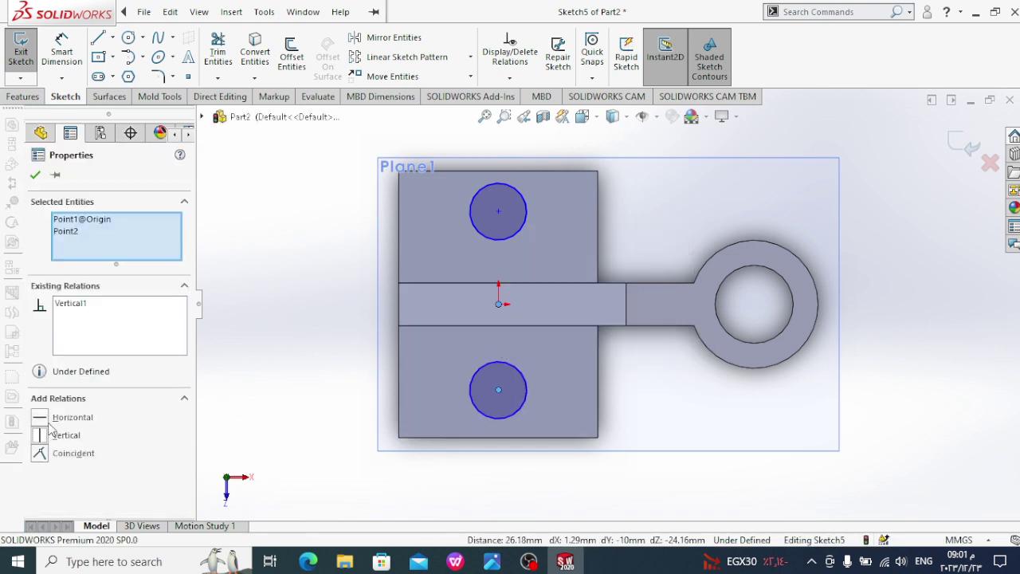
pyautogui.click(35, 177)
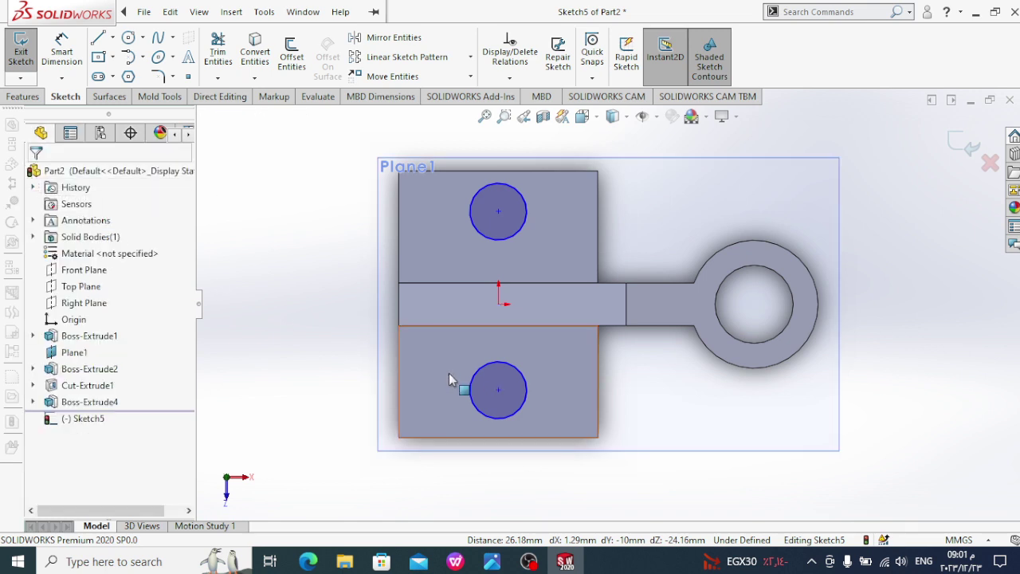
# - Add an Equal relation between the two circles
pyautogui.click(523, 380)
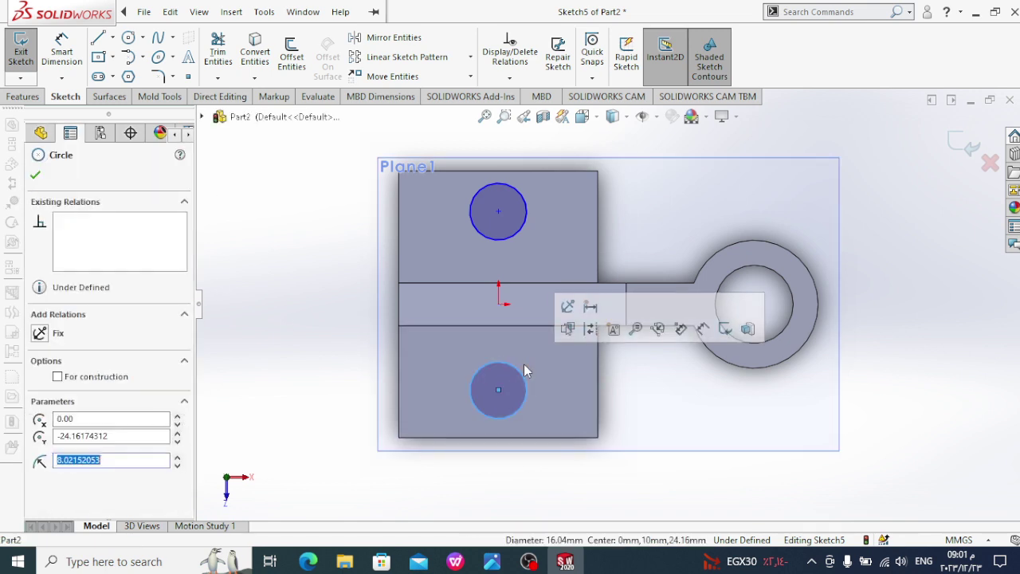
pyautogui.keyDown('ctrl'); pyautogui.click(515, 232); pyautogui.keyUp('ctrl')
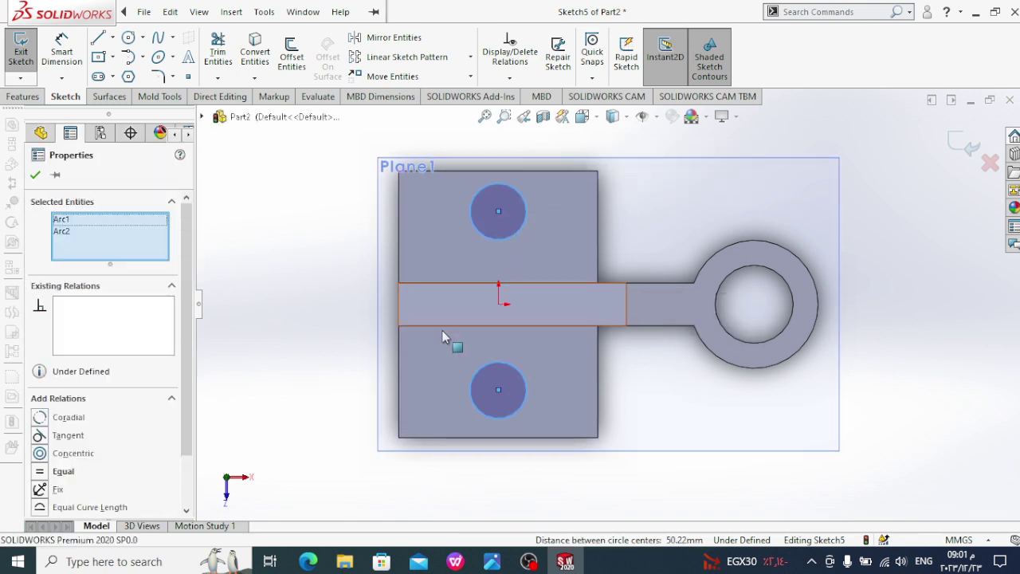
pyautogui.click(45, 477)
pyautogui.click(35, 175)
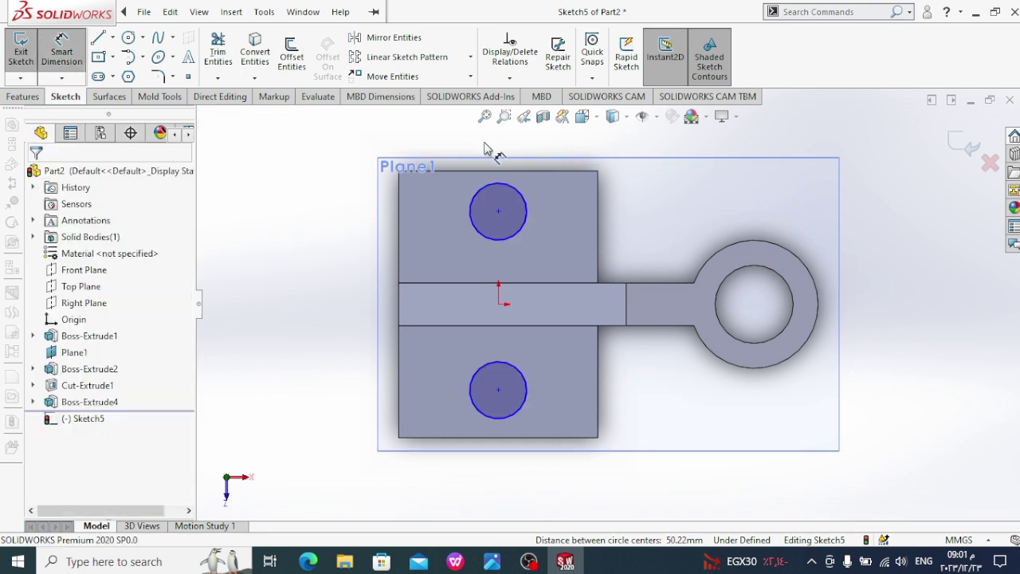
# - Dimension the upper circle to 12 mm diameter and exit the sketch
pyautogui.click(519, 194)
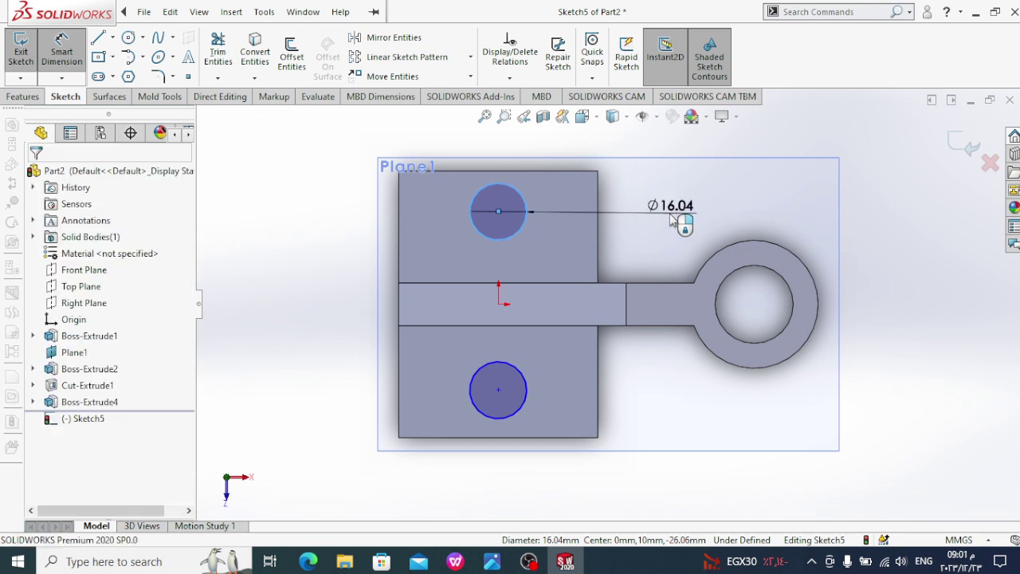
pyautogui.click(672, 222)
pyautogui.write('12')
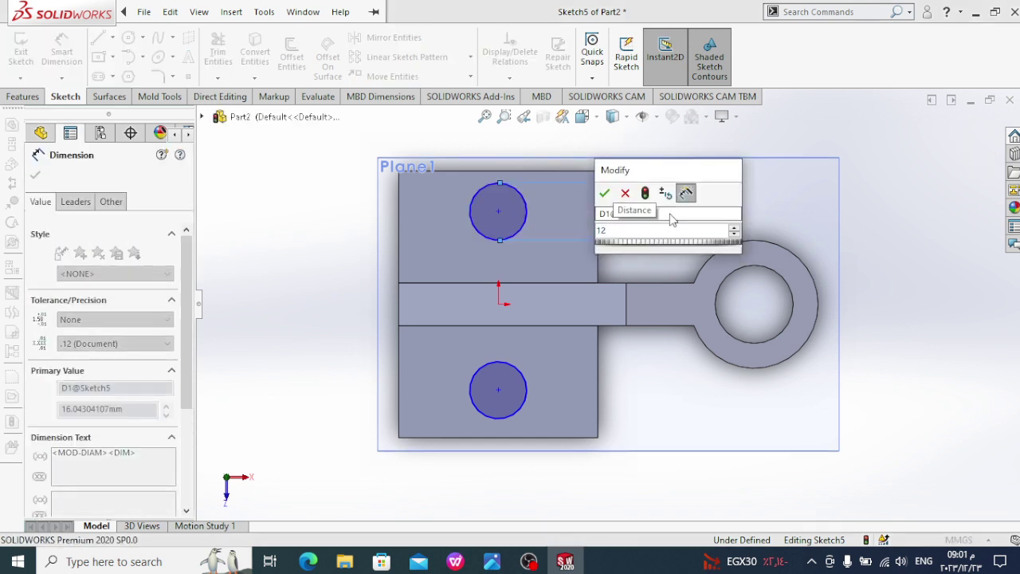
pyautogui.press('Return')
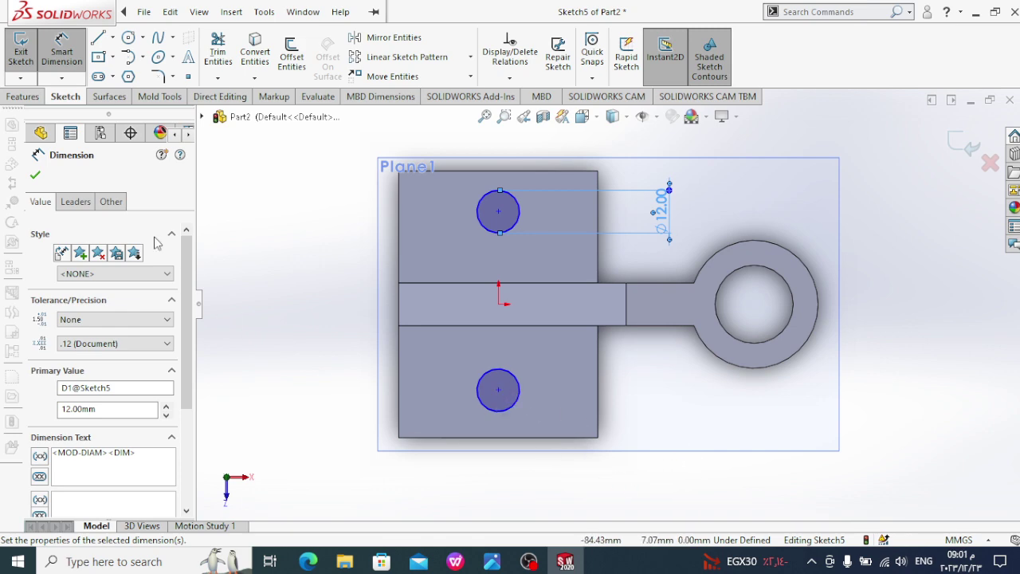
pyautogui.click(34, 177)
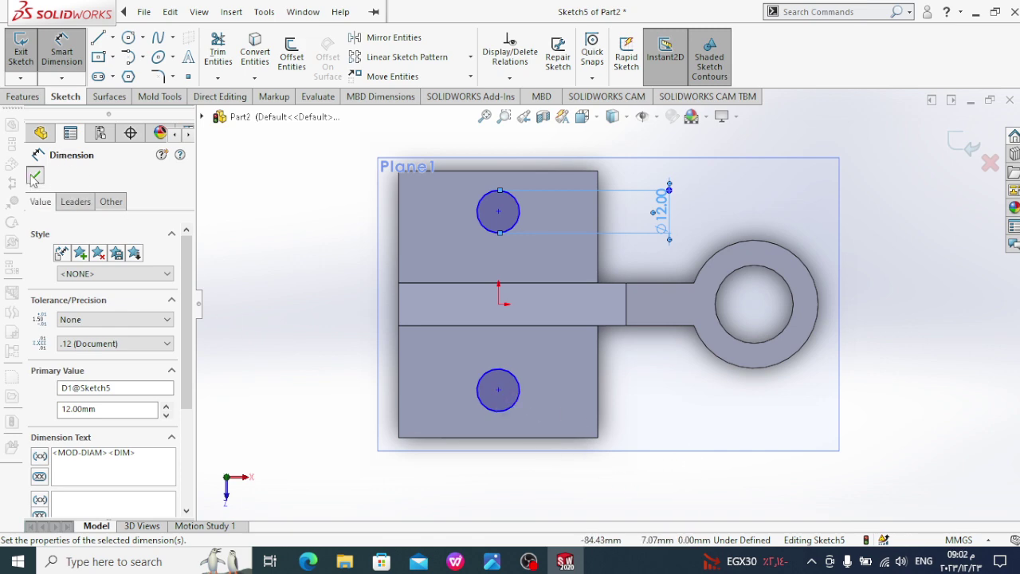
pyautogui.click(21, 50)
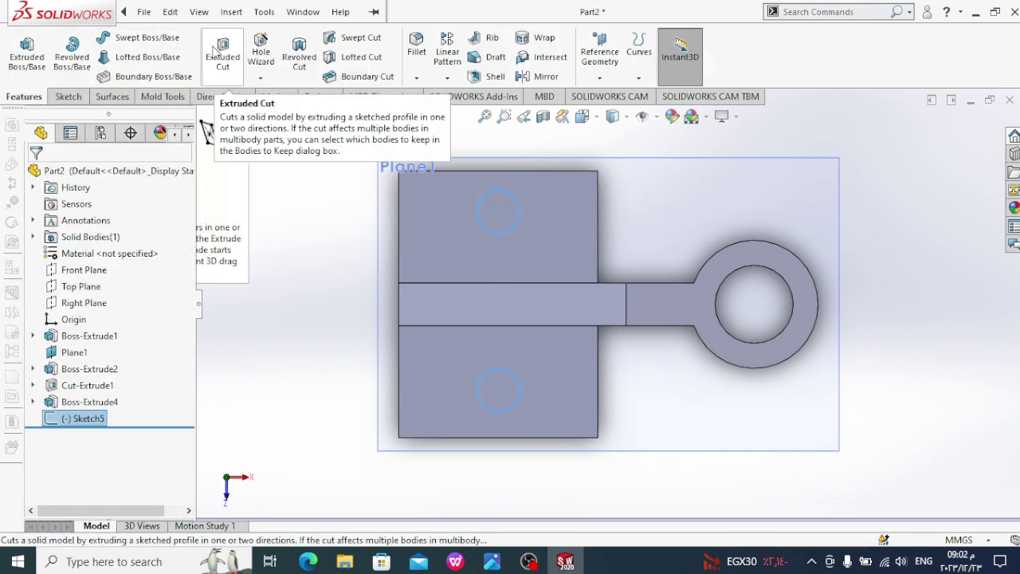
# - Cut both Sketch5 circles Through All the base block as Cut-Extrude2
pyautogui.click(223, 54)
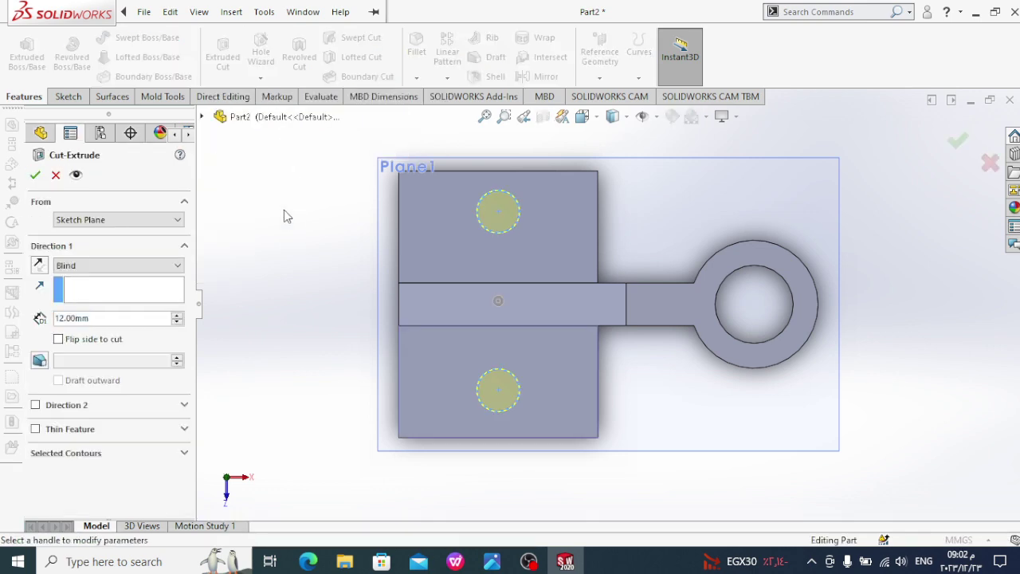
pyautogui.hotkey('alt', 'w')
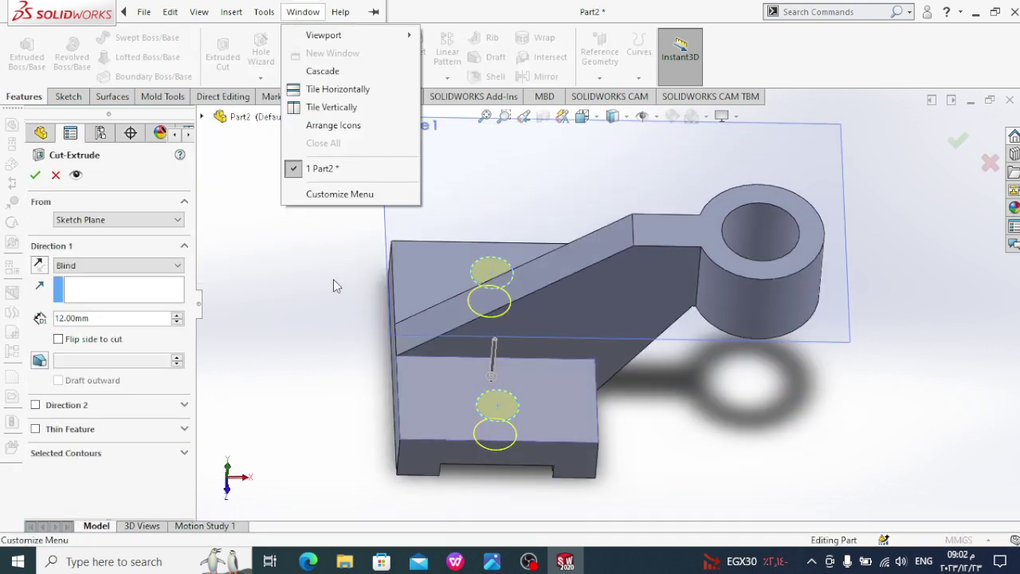
pyautogui.click(294, 265)
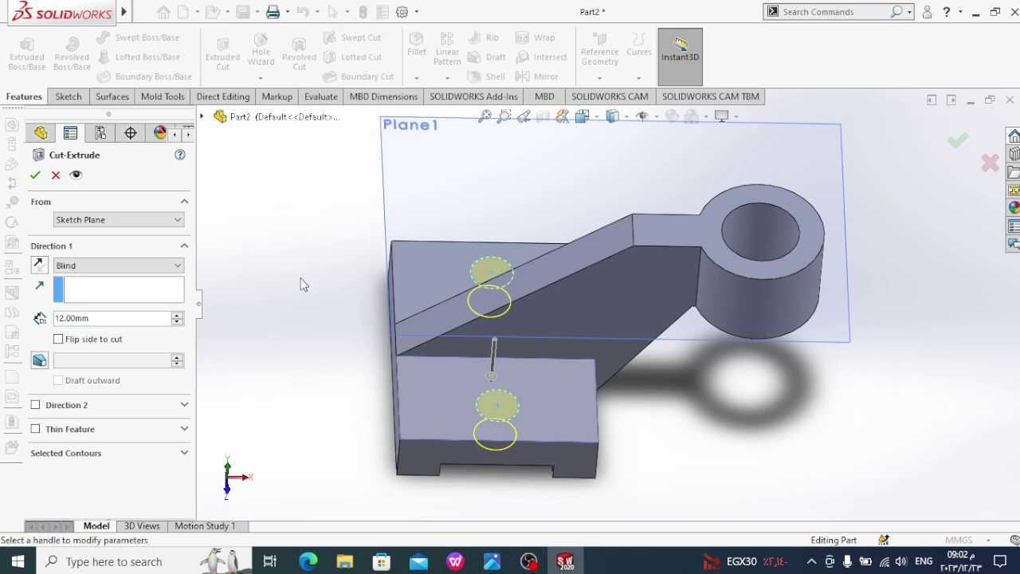
pyautogui.moveTo(315, 293); pyautogui.dragTo(317, 200, button='middle')
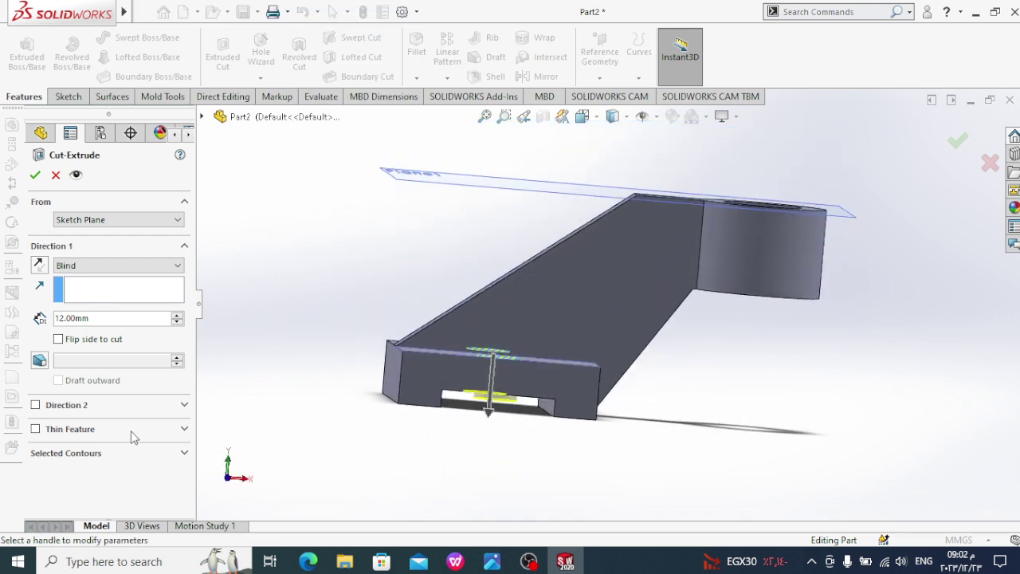
pyautogui.click(132, 268)
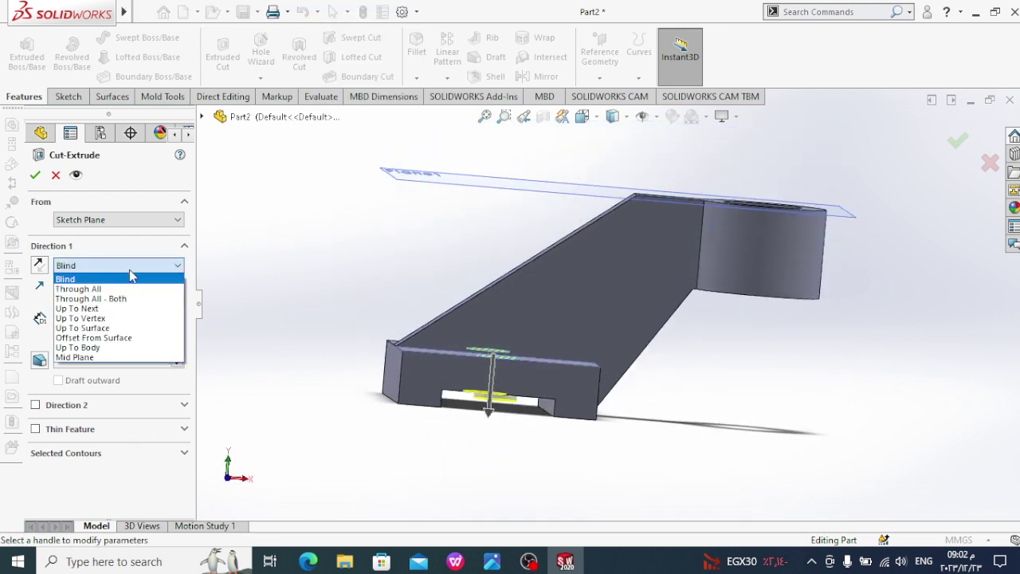
pyautogui.click(135, 289)
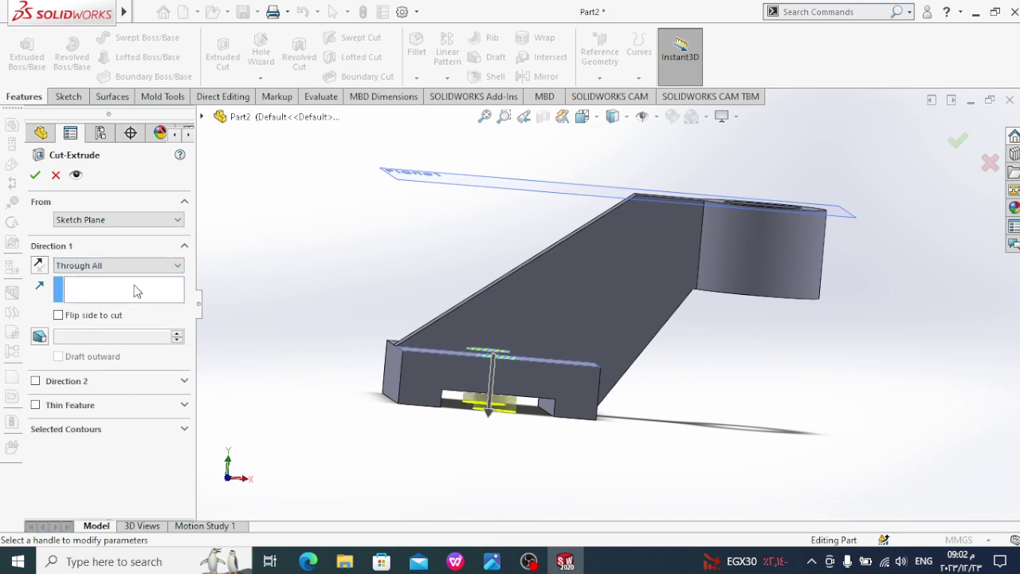
pyautogui.click(33, 177)
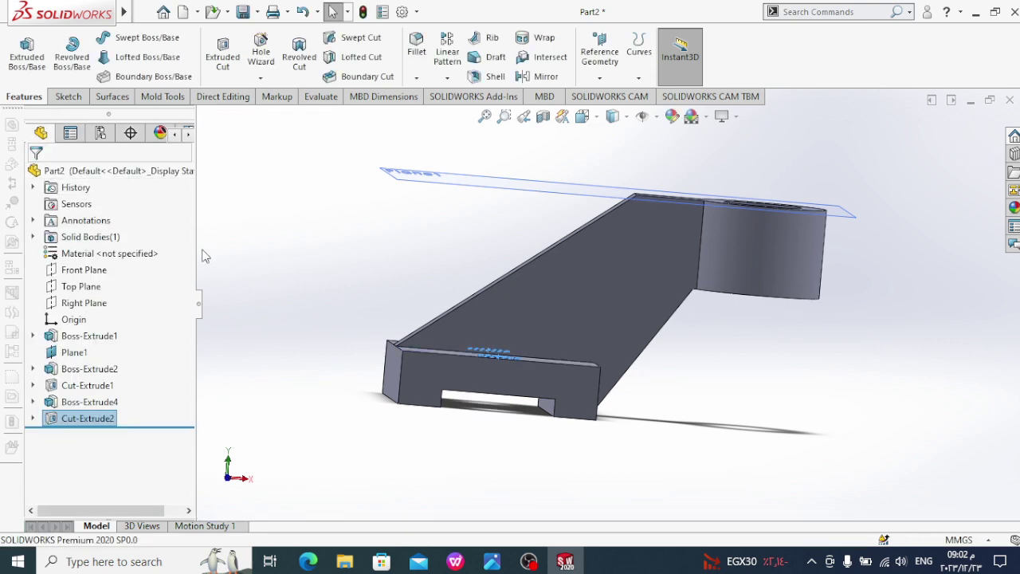
# - Orbit the bracket, compare it with the reference drawing, then bring OBS Studio forward
pyautogui.moveTo(286, 232)
pyautogui.mouseDown(button='middle')
pyautogui.moveTo(274, 396)
pyautogui.moveTo(298, 414)
pyautogui.mouseUp(button='middle')
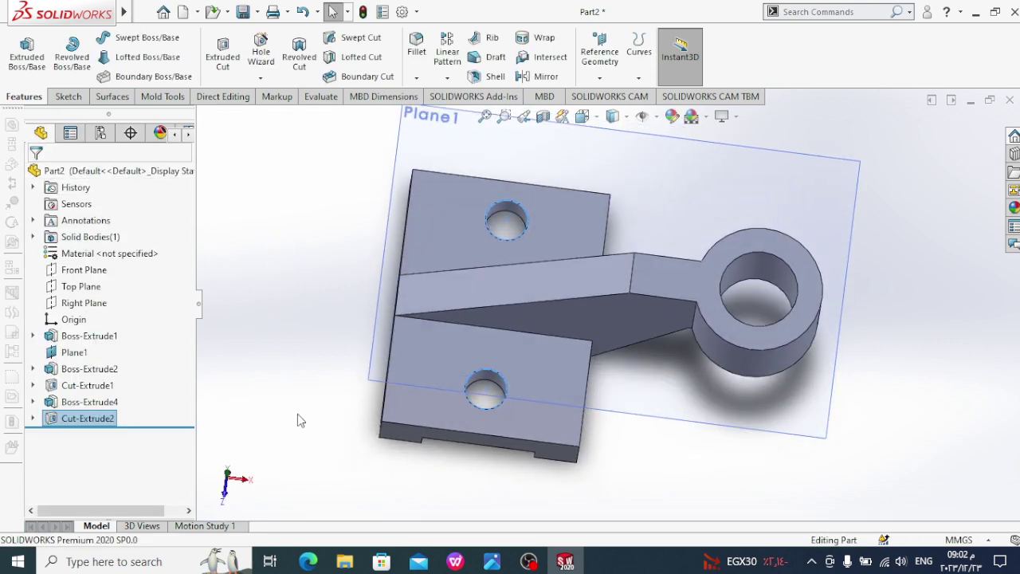
pyautogui.moveTo(382, 465)
pyautogui.mouseDown(button='middle')
pyautogui.moveTo(375, 221)
pyautogui.moveTo(367, 277)
pyautogui.mouseUp(button='middle')
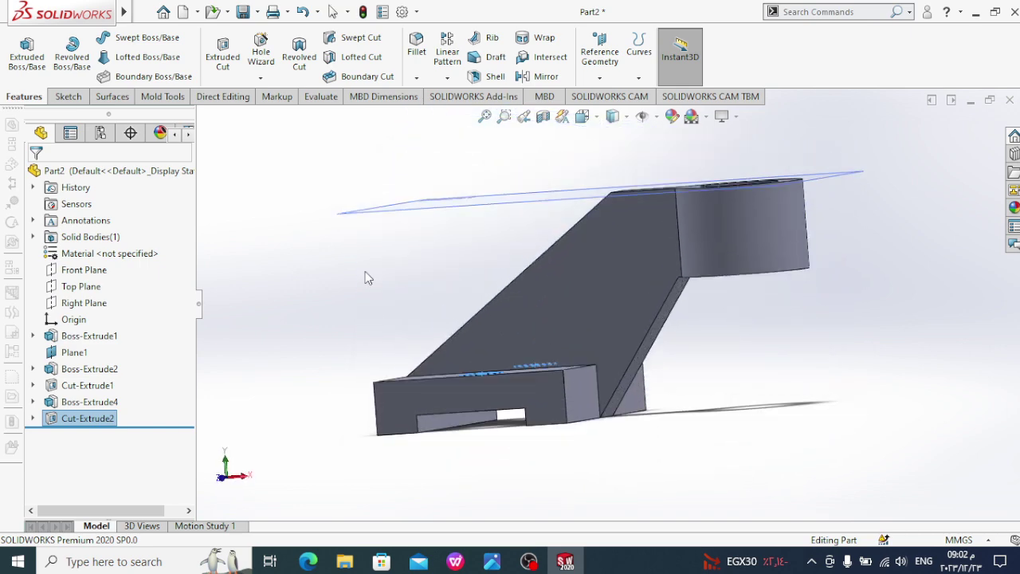
pyautogui.click(491, 562)
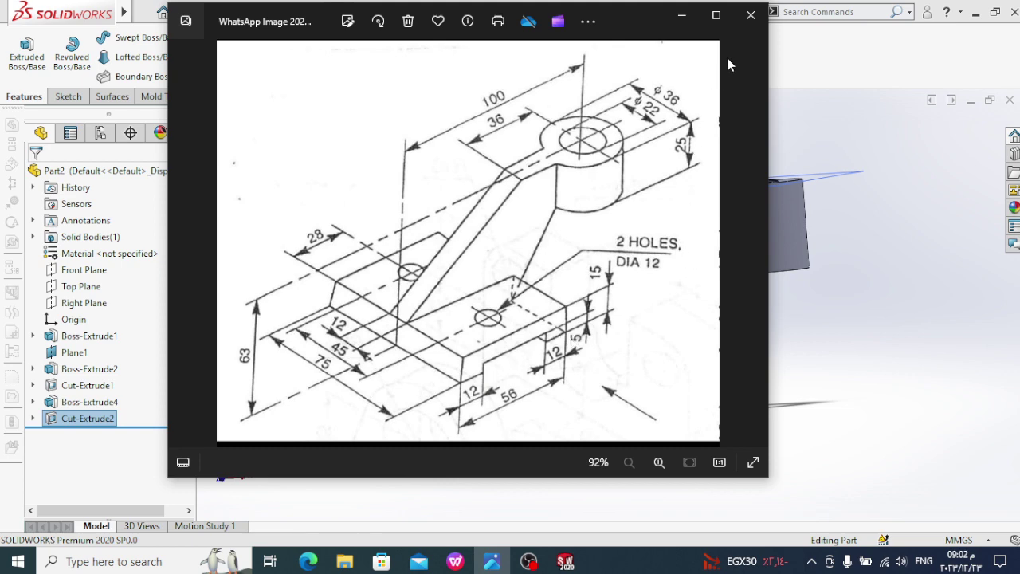
pyautogui.click(751, 14)
pyautogui.click(493, 562)
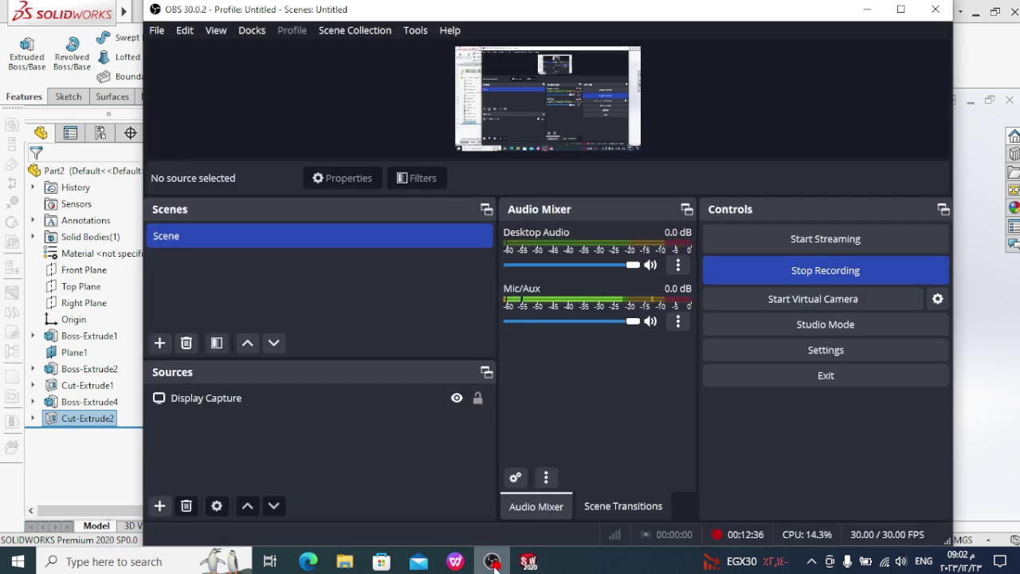